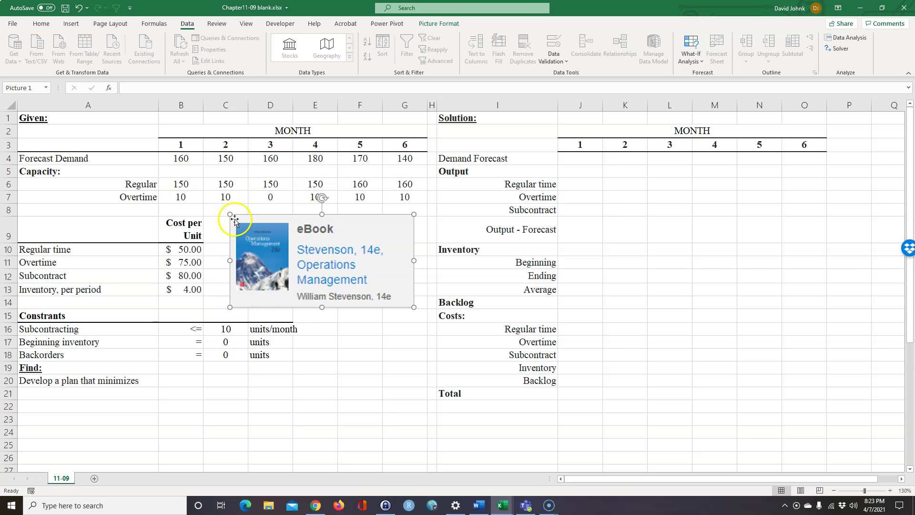
Move the eBook picture away from the given data to beyond the lower end of the solution area
drag(235, 218, 892, 471)
click(409, 408)
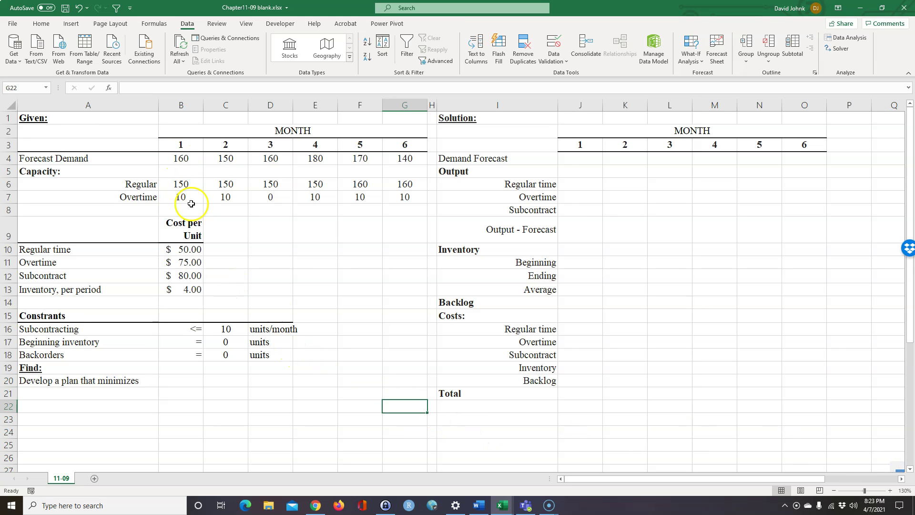
Examine the six-month forecast demand and the regular and overtime capacities in the given data
click(182, 157)
drag(182, 157, 406, 156)
drag(175, 154, 390, 159)
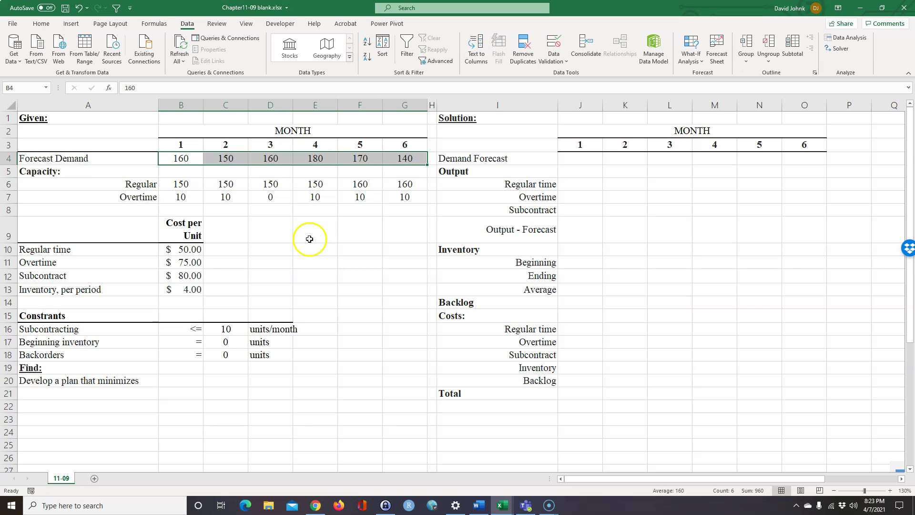
click(180, 183)
drag(216, 186, 398, 185)
drag(185, 186, 314, 186)
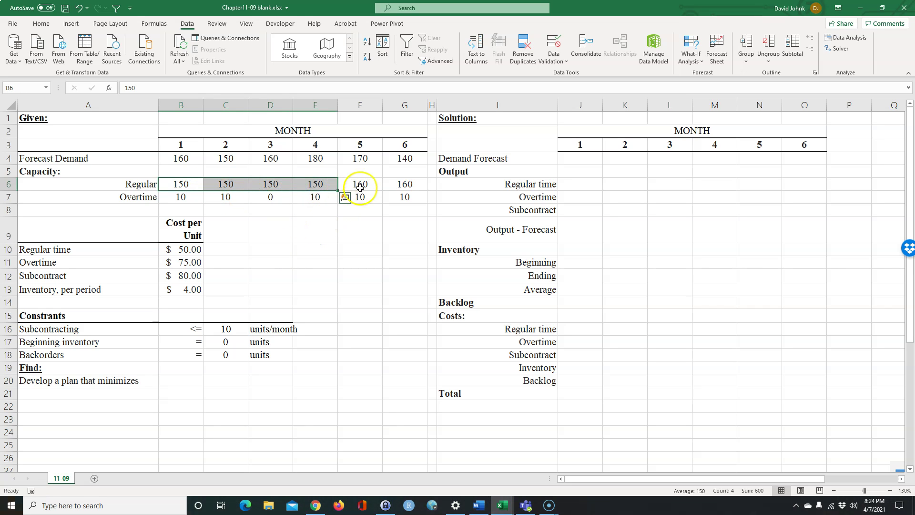
drag(358, 185, 406, 185)
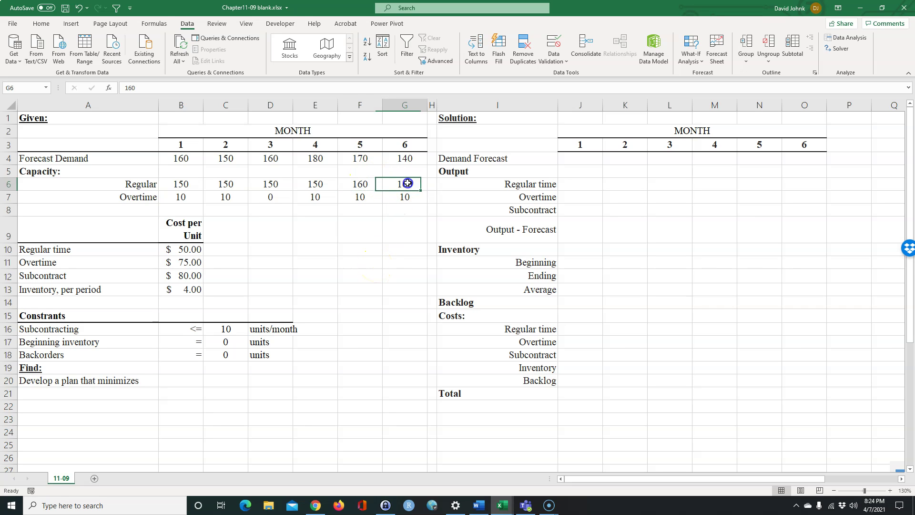
click(372, 184)
drag(178, 183, 394, 184)
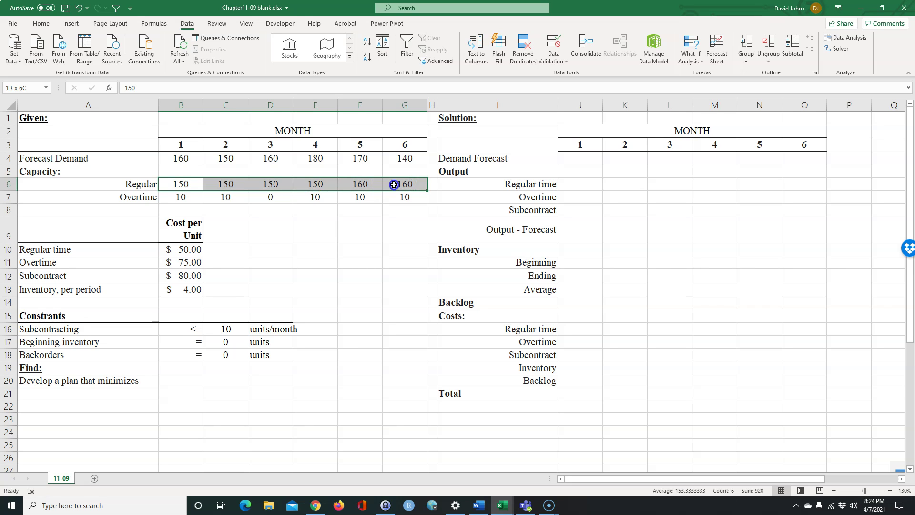
click(265, 213)
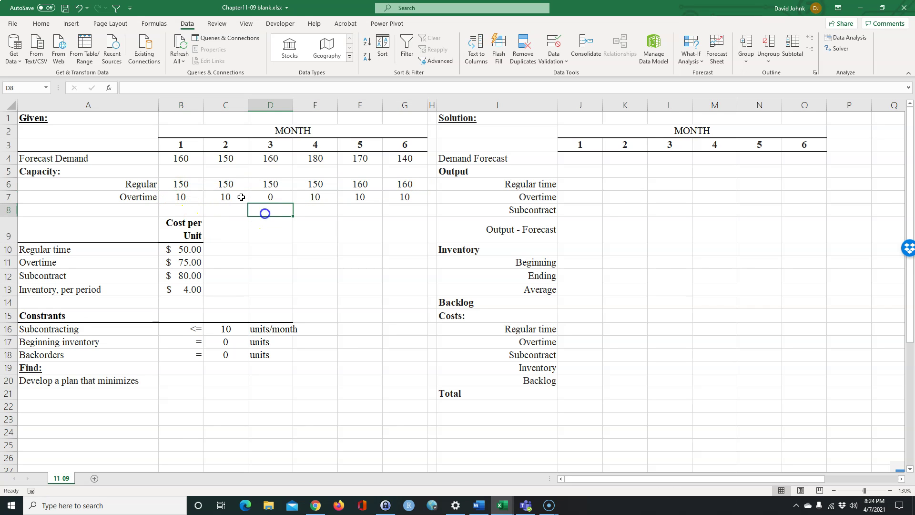
drag(179, 184, 410, 183)
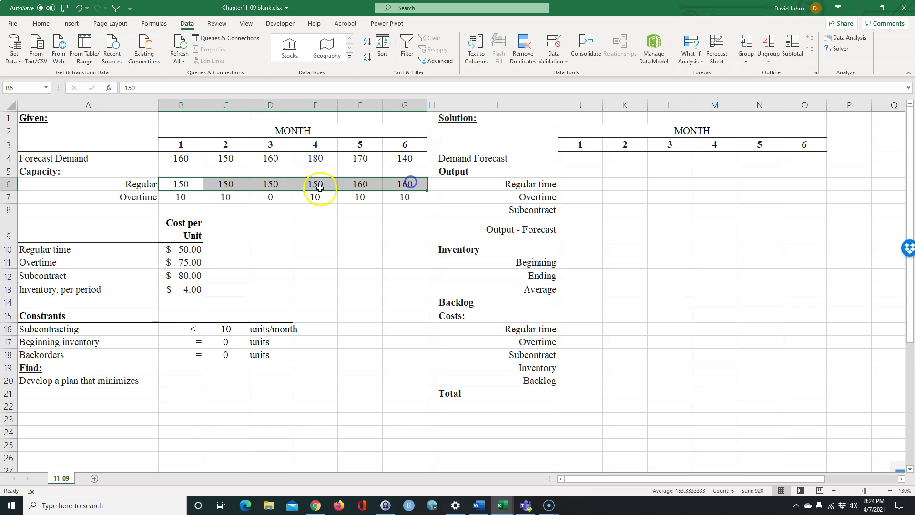
drag(180, 184, 409, 184)
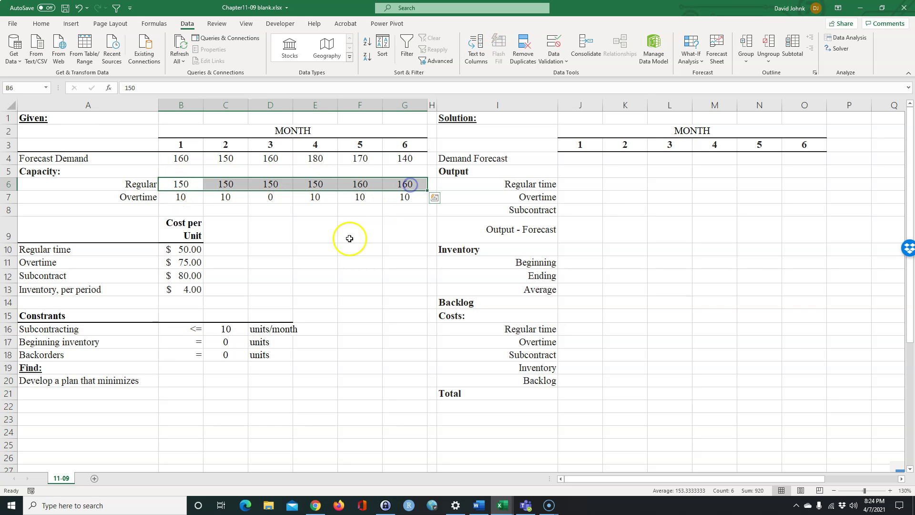
click(350, 238)
drag(180, 196, 404, 197)
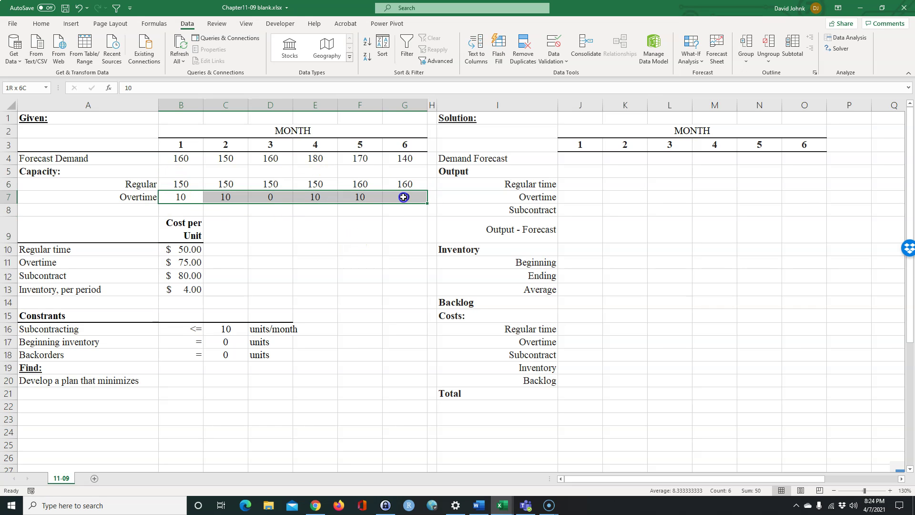
click(183, 197)
click(223, 198)
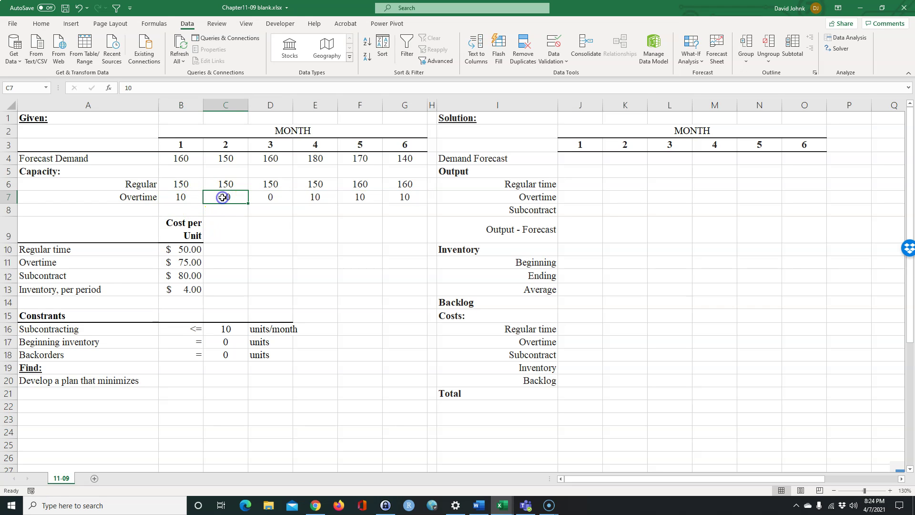
click(179, 197)
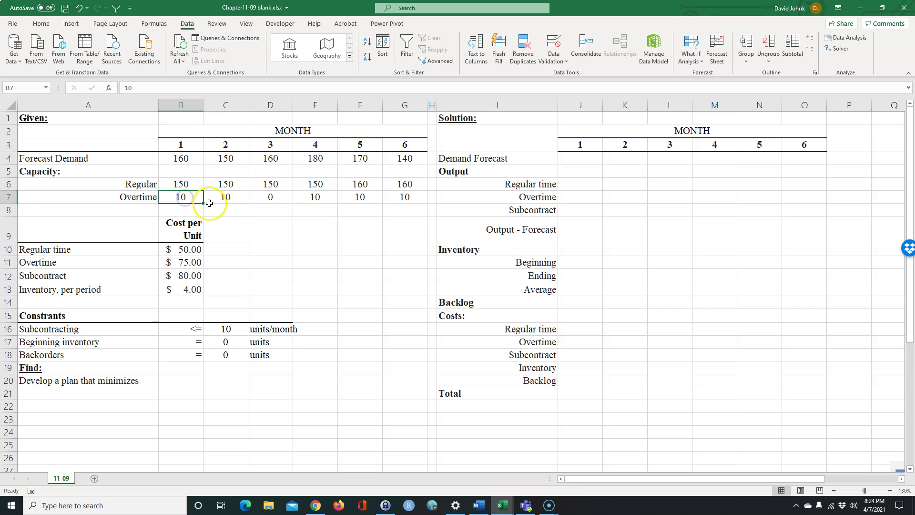
click(228, 197)
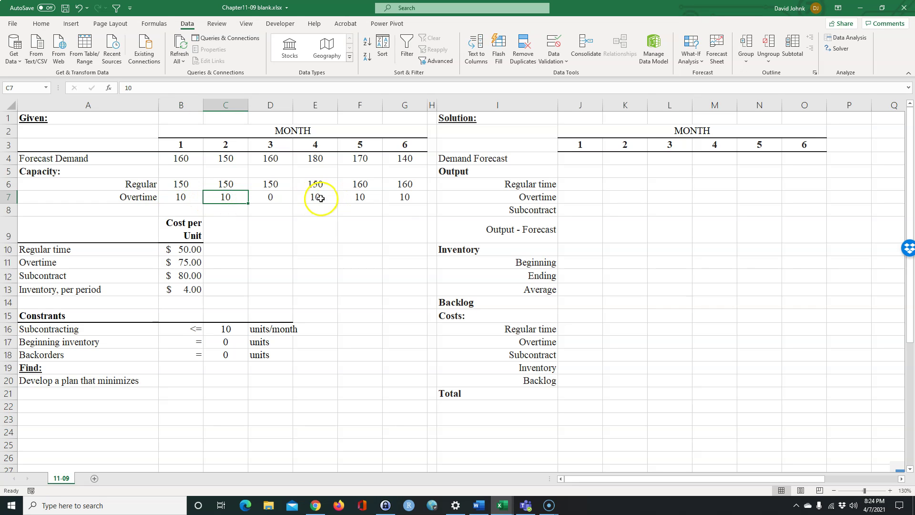
drag(315, 197, 399, 197)
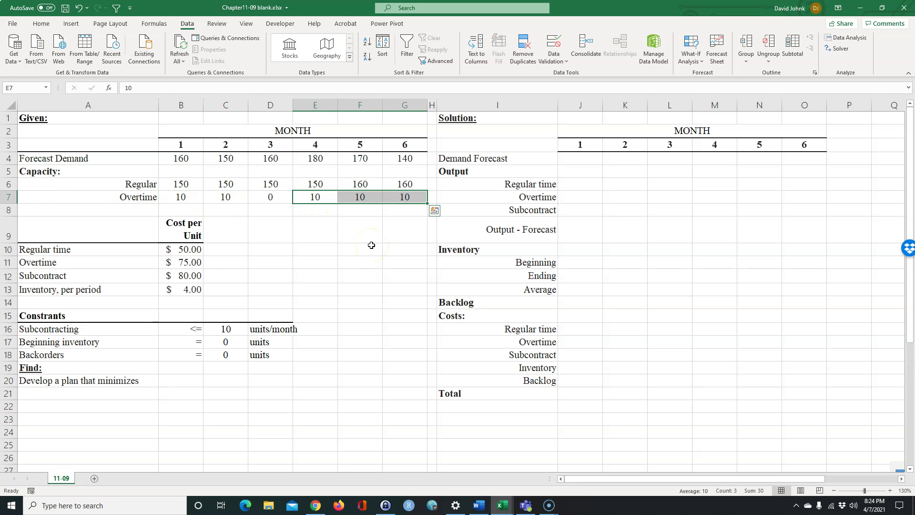
Review the costs per unit and the constraints on subcontracting, beginning inventory and backorders
click(186, 277)
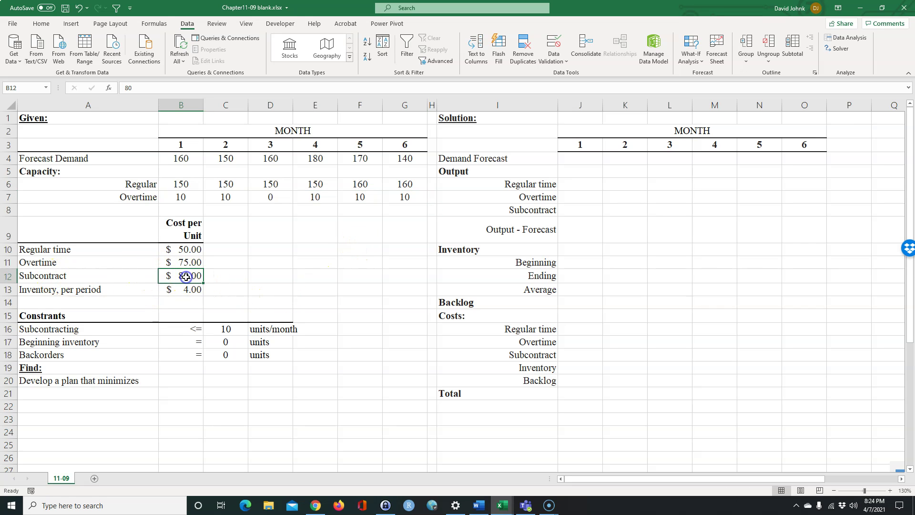
click(188, 249)
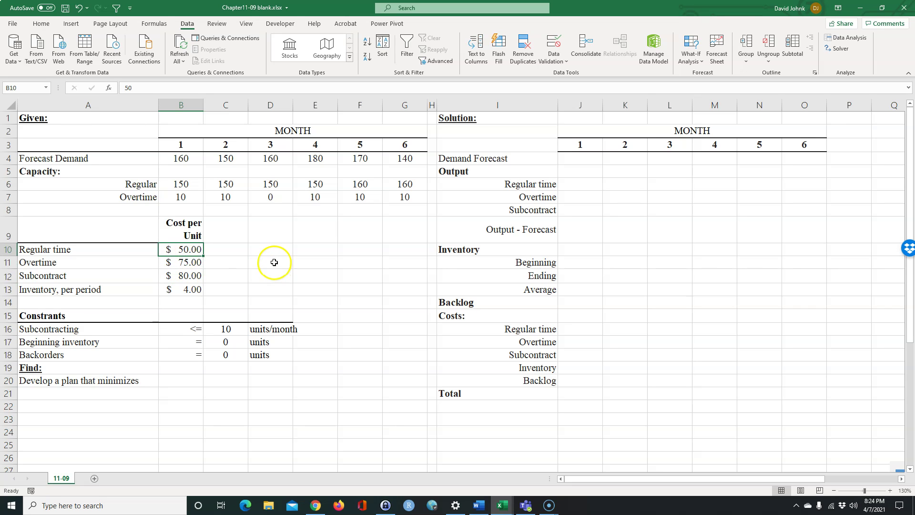
click(190, 262)
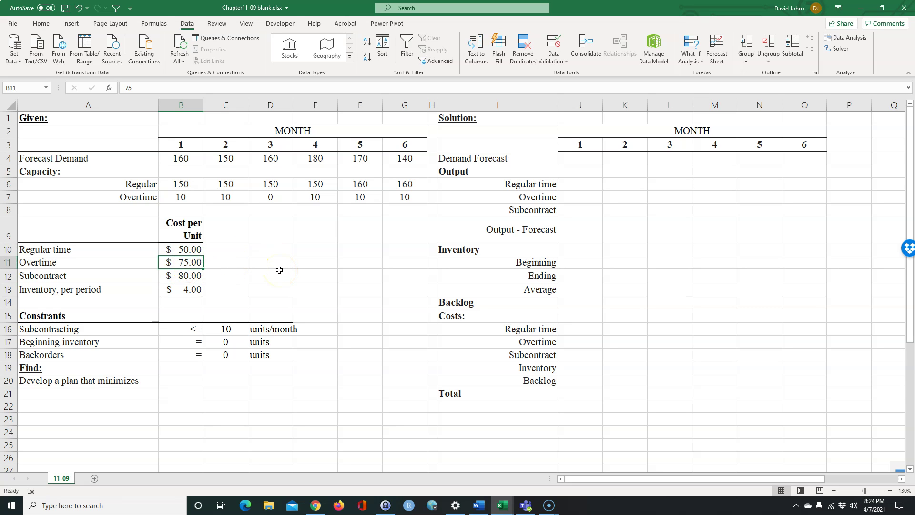
click(190, 275)
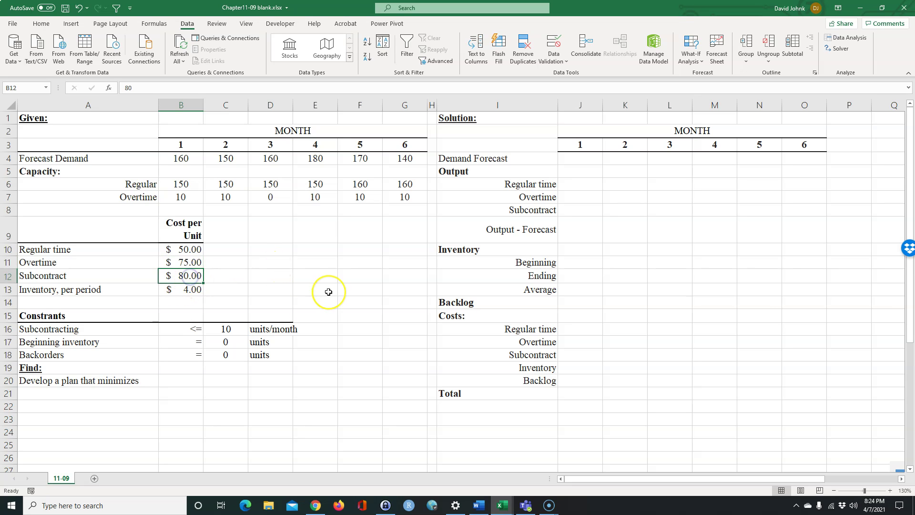
click(193, 294)
click(193, 292)
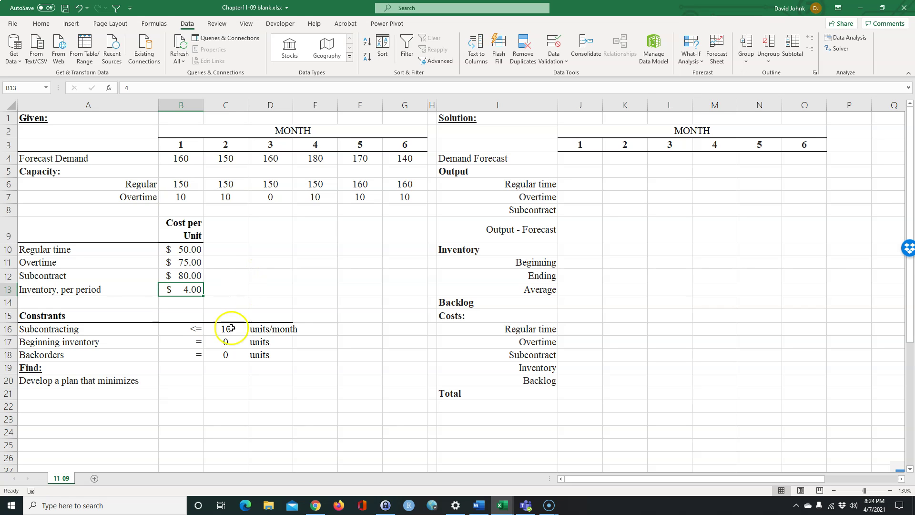
click(47, 317)
drag(64, 329, 238, 329)
click(238, 329)
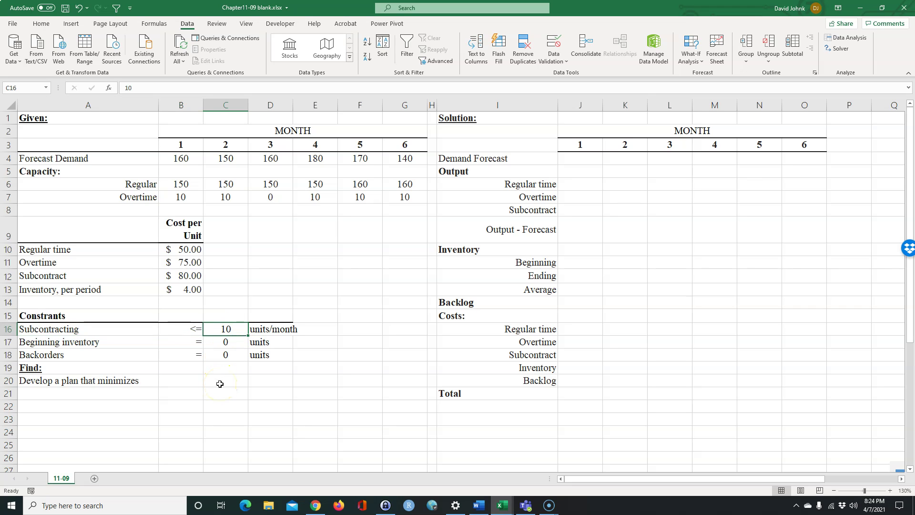
click(223, 342)
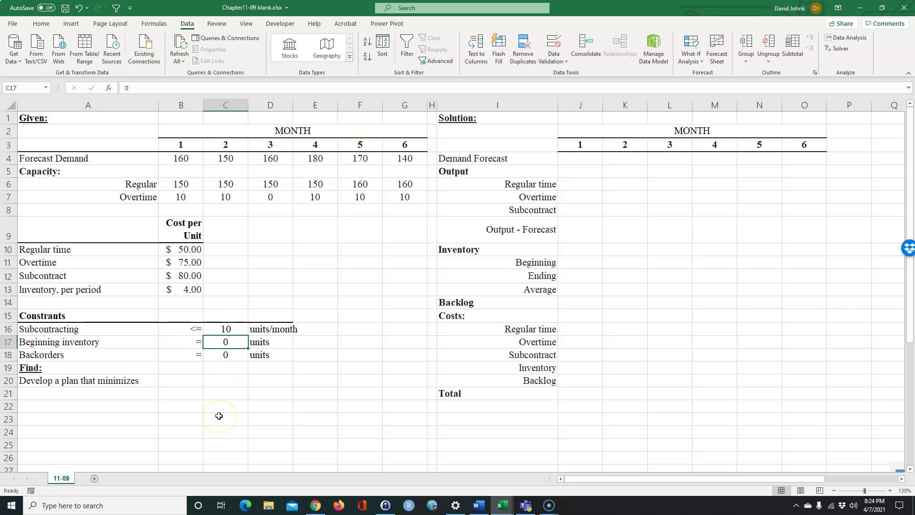
click(222, 351)
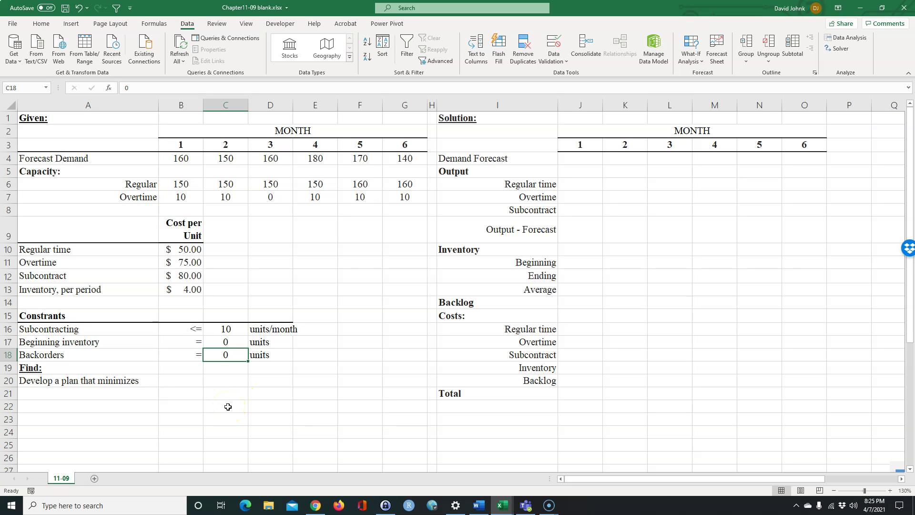
click(218, 355)
Link the month 1 Demand Forecast in J4 to the given demand with =B4 and fill the formula across to month 6
click(576, 159)
text(=)
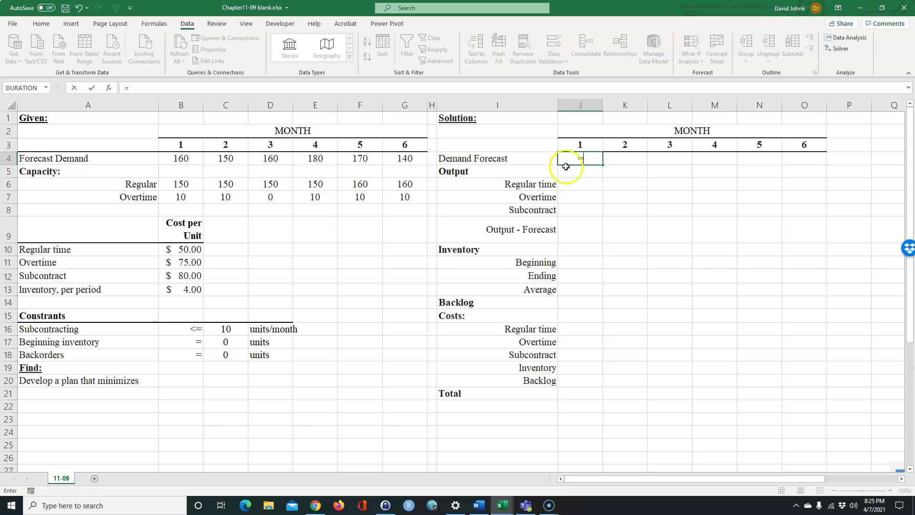
click(196, 159)
key(Return)
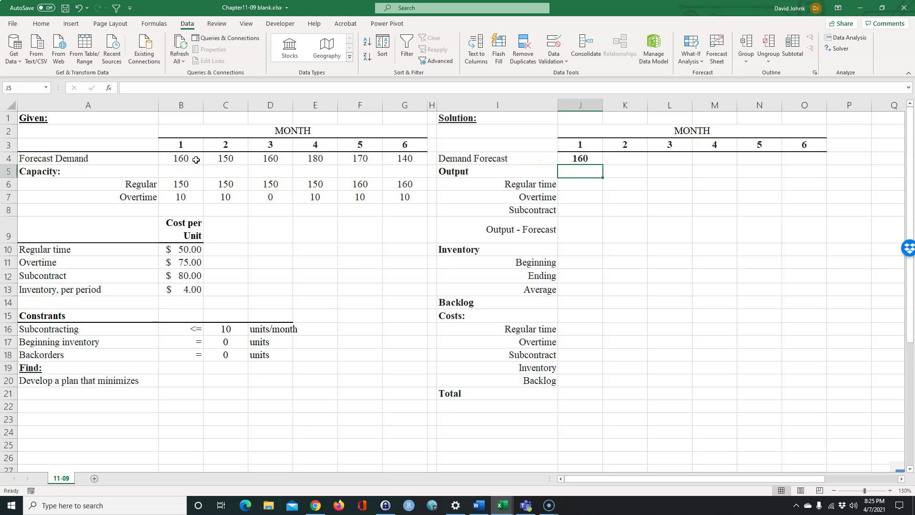
click(589, 157)
drag(602, 168, 803, 168)
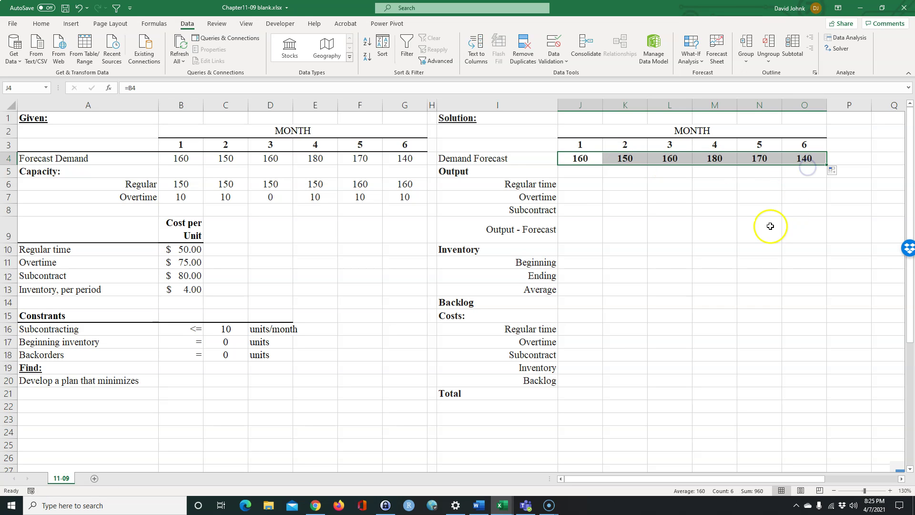
Remove the bold formatting from the Demand Forecast values in J4:O4
click(41, 23)
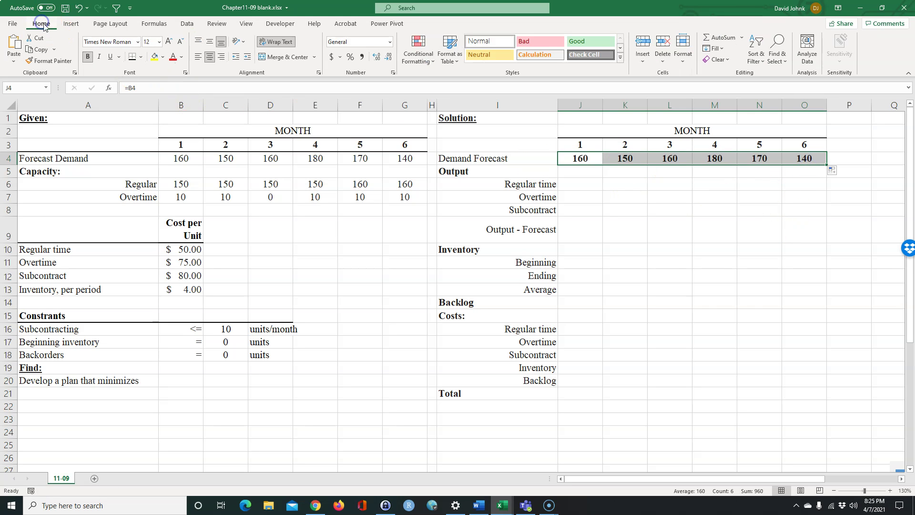
click(87, 57)
click(581, 260)
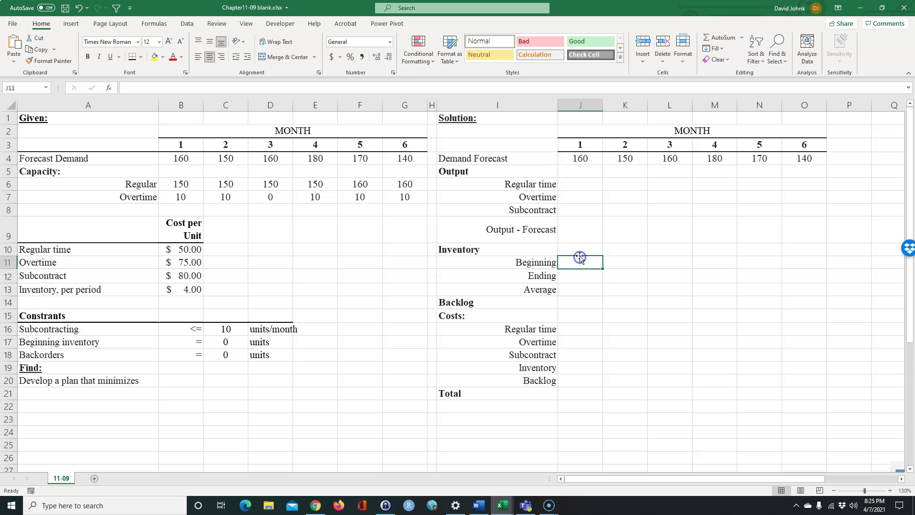
Compare the given and solution tables and inspect the Demand Forecast formulas for months 1 and 2
click(580, 158)
click(183, 160)
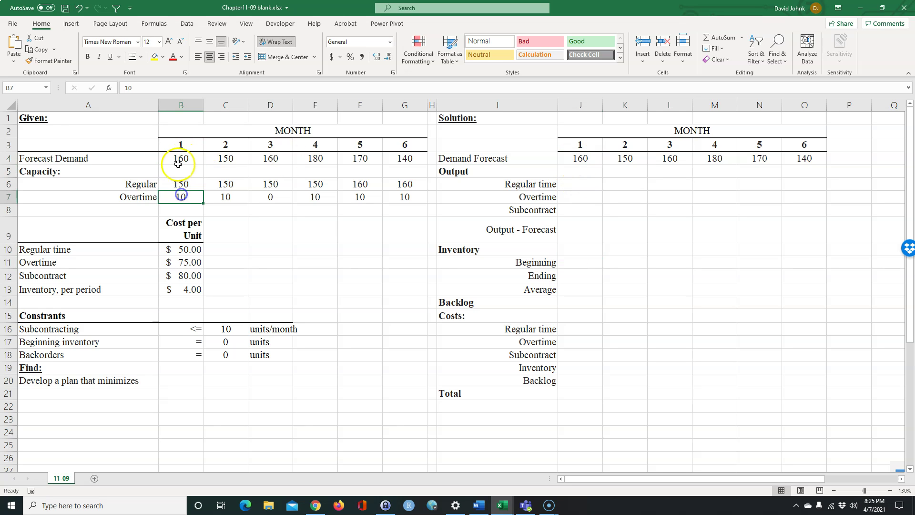
drag(57, 135, 287, 359)
drag(501, 132, 706, 399)
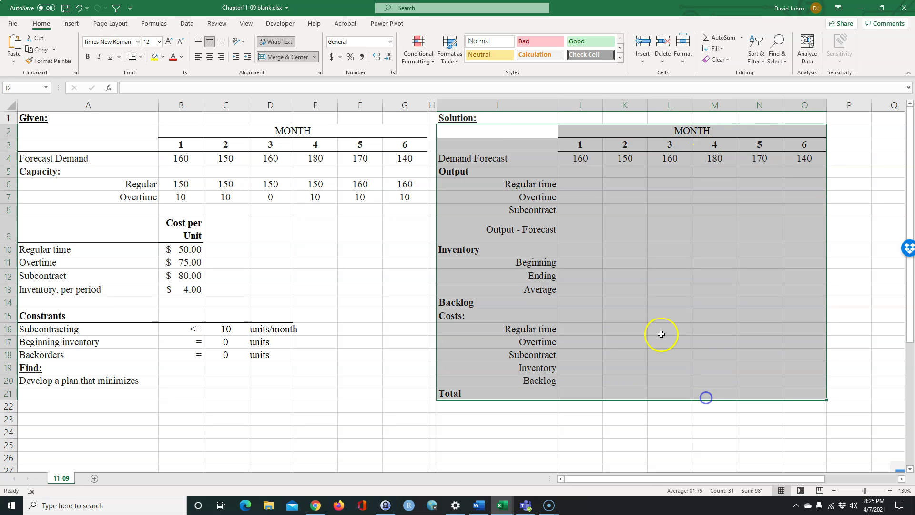
click(581, 159)
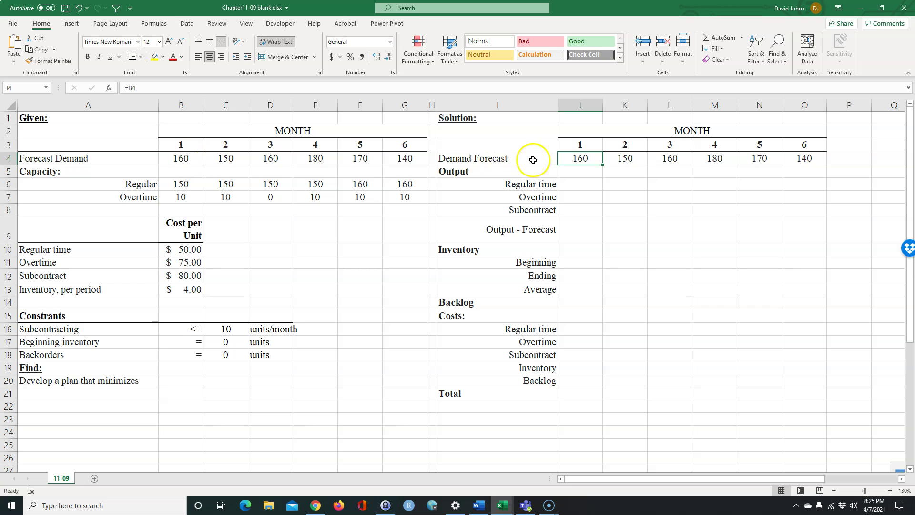
double_click(578, 158)
key(Escape)
click(615, 157)
double_click(614, 156)
key(Escape)
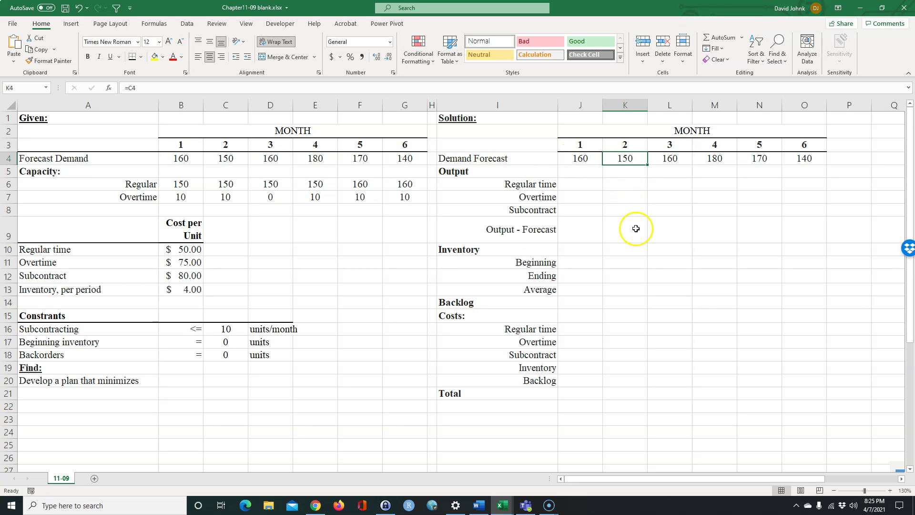
Link the month 1 Regular time output in J6 to the given capacity with =B6 and fill it across to month 6
click(572, 185)
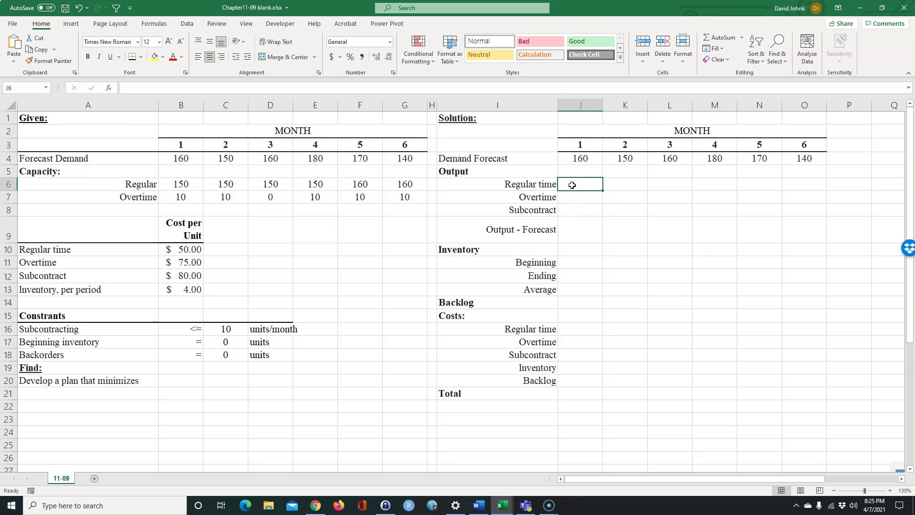
text(=)
click(185, 183)
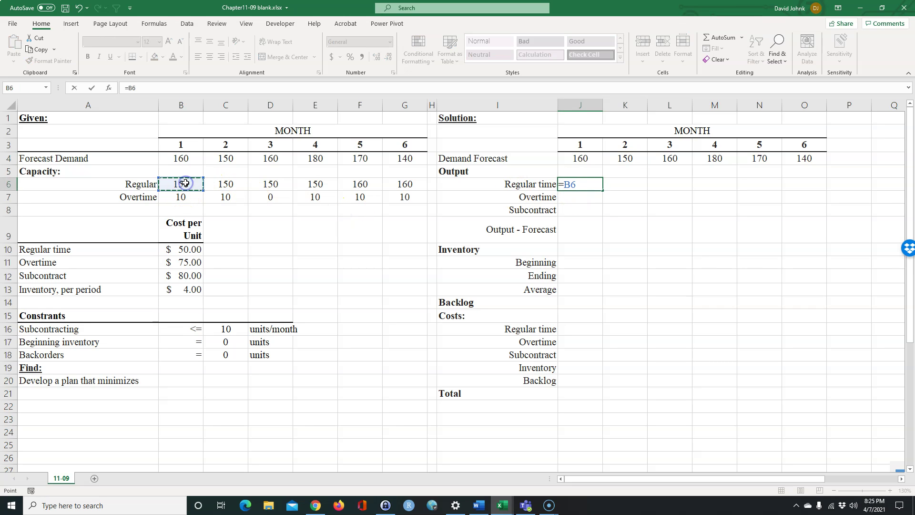
key(Return)
click(589, 188)
drag(603, 191, 813, 201)
click(735, 253)
Enter 5 units for both Overtime and Subcontract output in months 1 and 2 of the solution table
click(584, 197)
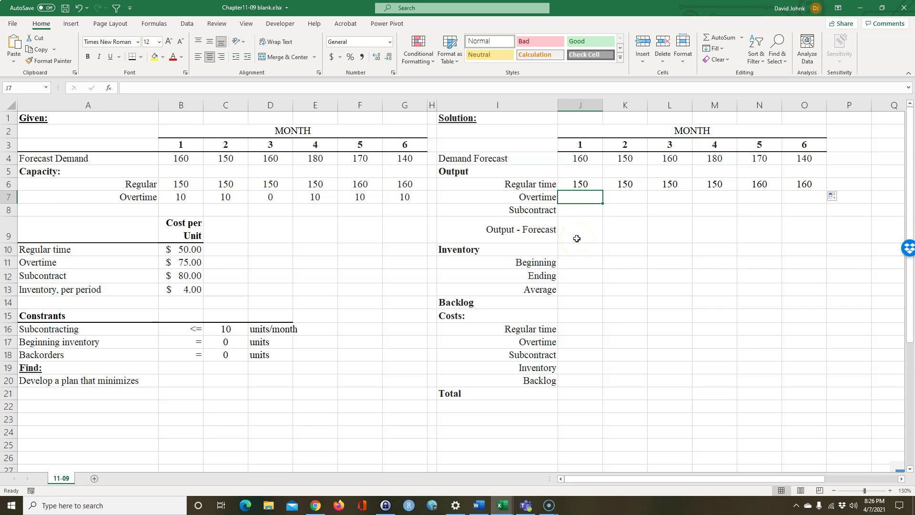
text(5)
key(Return)
text(5)
key(Tab)
key(Up)
text(5)
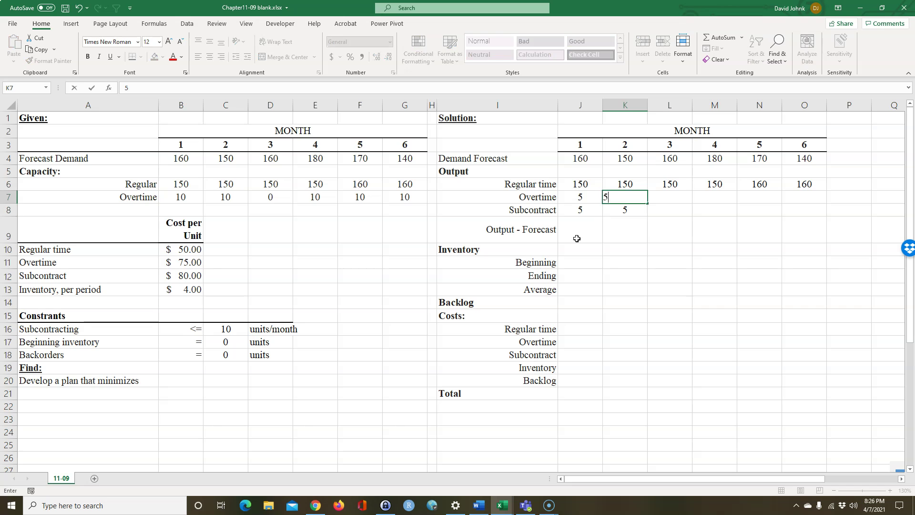
key(Tab)
Set month 3 Overtime output to 0 and month 3 Subcontract output to 5
text(0)
key(Return)
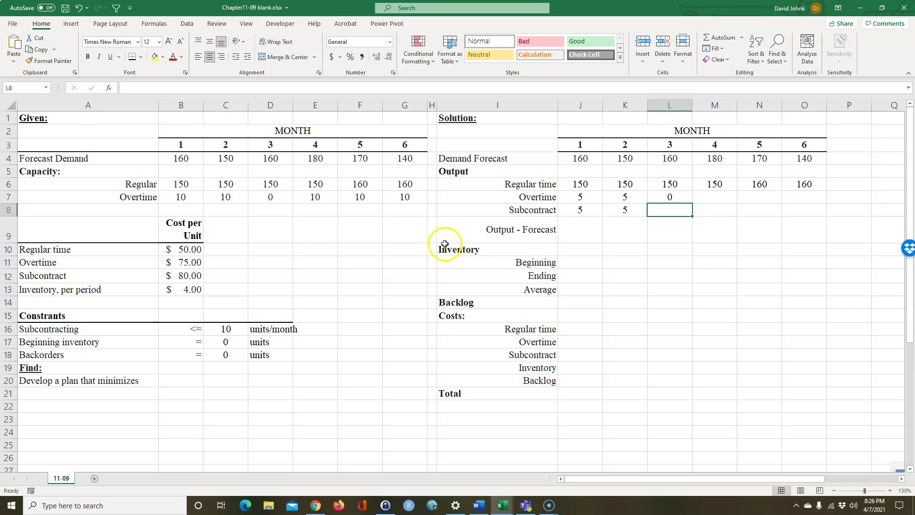
click(285, 198)
click(663, 212)
text(5)
key(Right)
Enter 5 units for both Overtime and Subcontract output in months 4, 5 and 6
text(5)
key(Up)
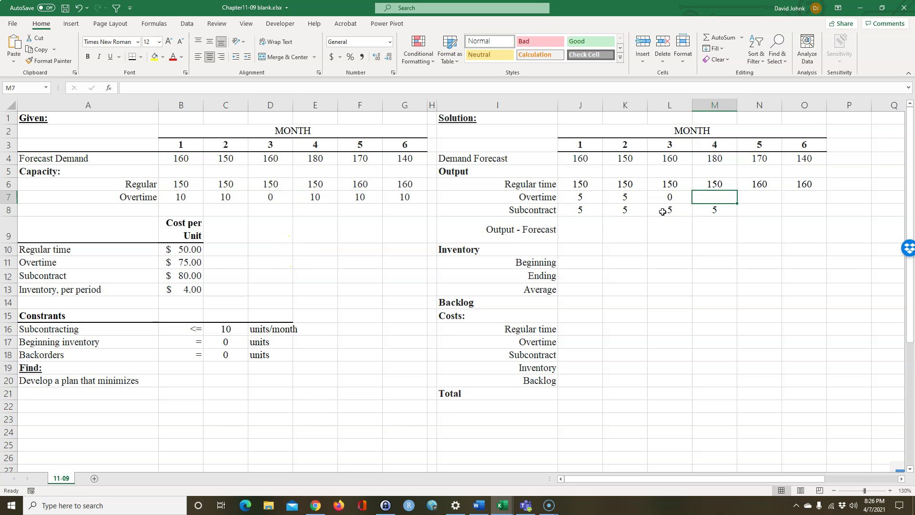
text(5)
key(Right)
text(5)
key(Return)
text(5)
key(Right)
text(5)
key(Up)
text(5)
key(Return)
drag(567, 214, 787, 206)
click(669, 252)
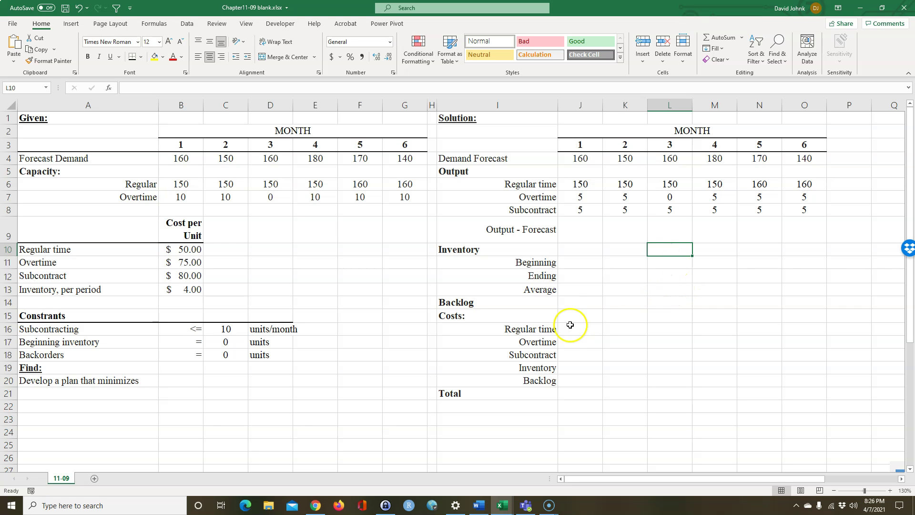
Calculate the month 1 Output - Forecast in J9 with =SUM(J6:J8)-J4
click(580, 232)
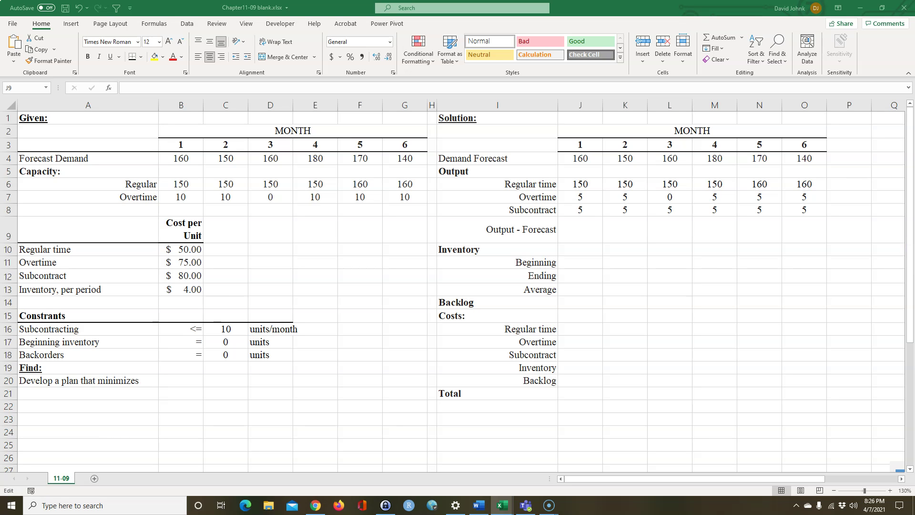
key(Escape)
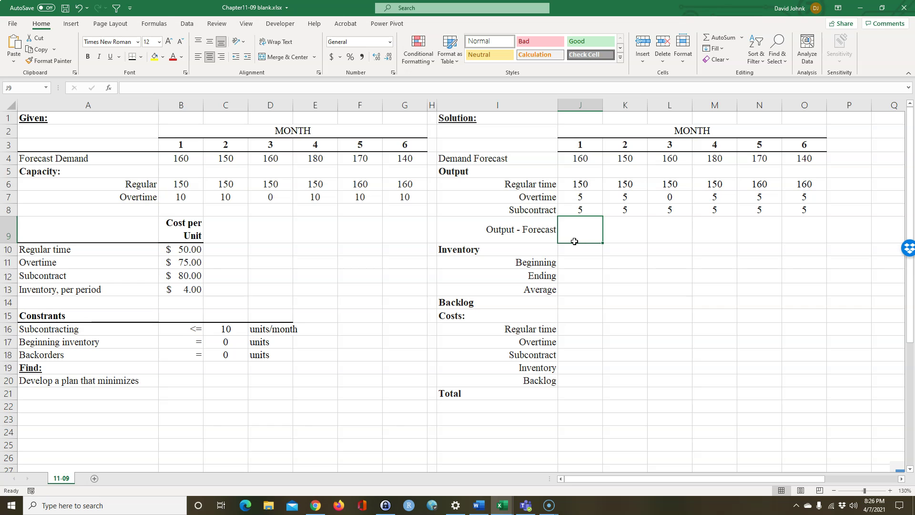
click(721, 37)
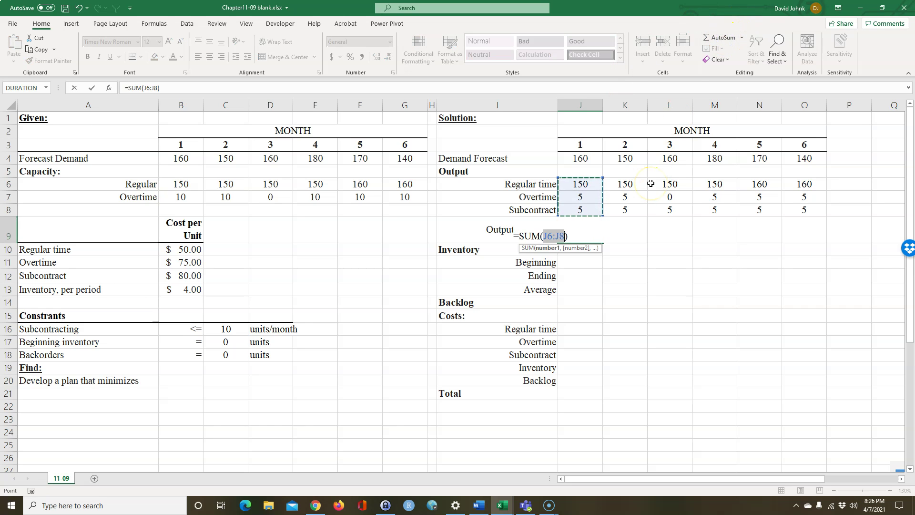
click(575, 236)
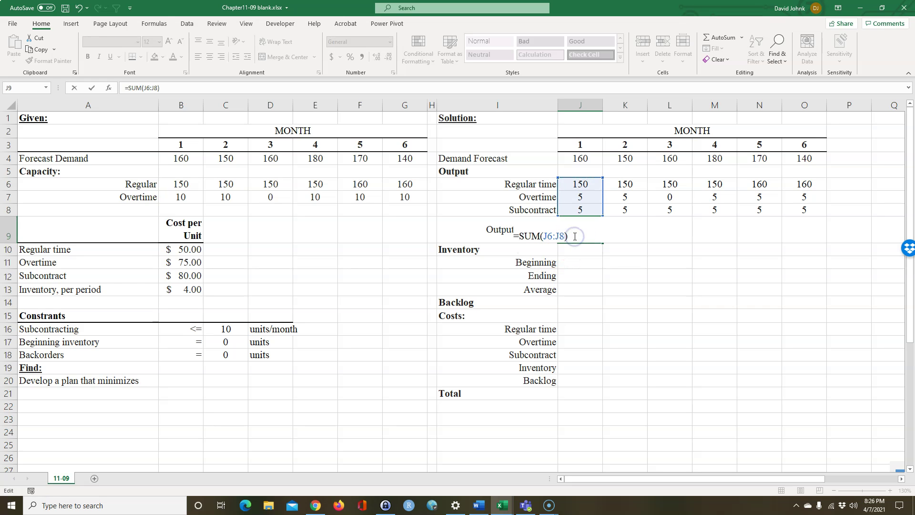
click(580, 158)
key(Return)
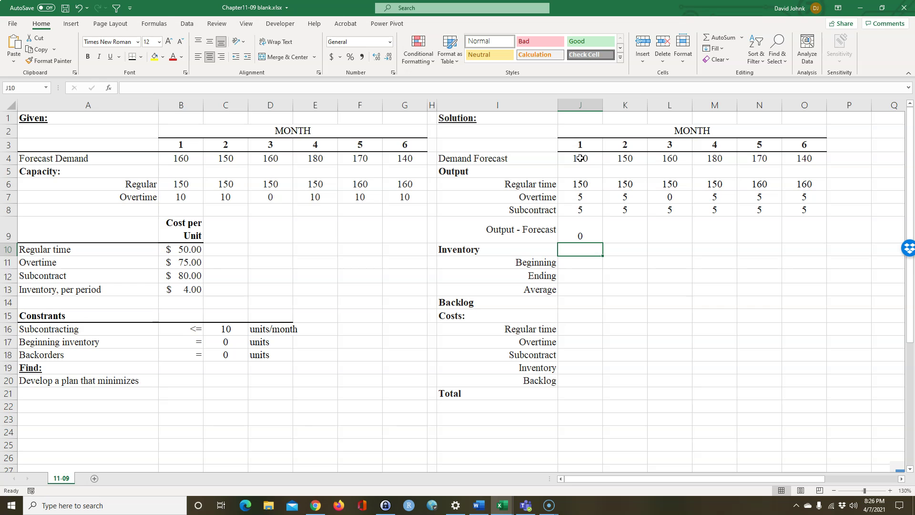
Fill the Output - Forecast formula from J9 across to month 6 in O9
click(583, 230)
drag(579, 184, 580, 209)
click(588, 160)
click(586, 234)
drag(603, 243, 806, 238)
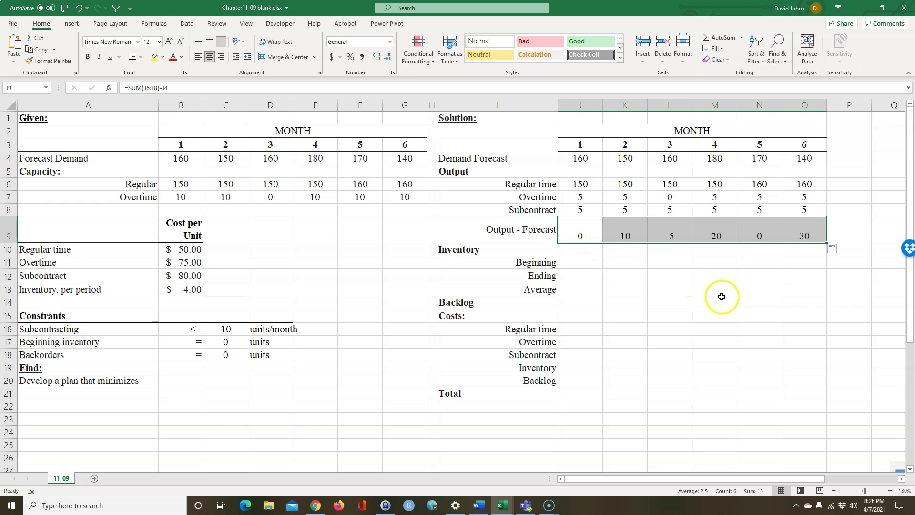
click(721, 296)
drag(48, 381, 191, 380)
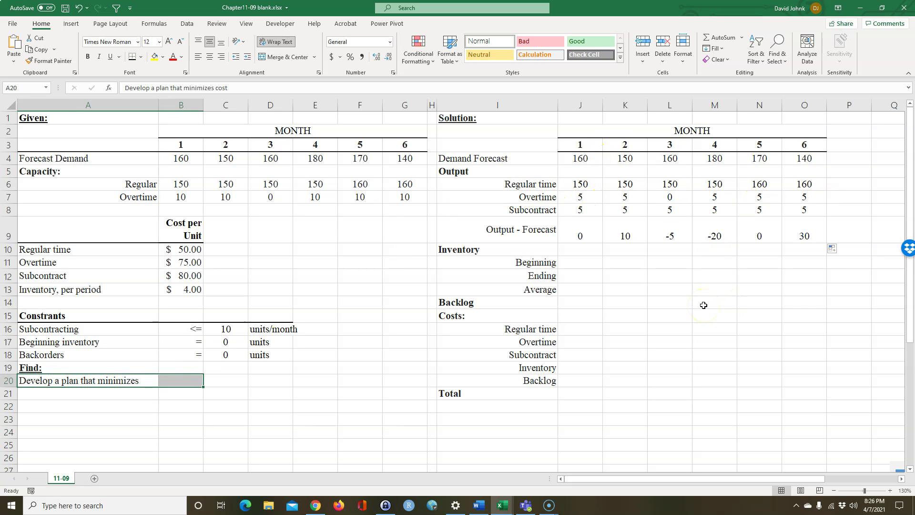
drag(590, 229, 817, 231)
Link the month 1 Beginning inventory in J11 to the given beginning inventory constraint with =C17
click(575, 261)
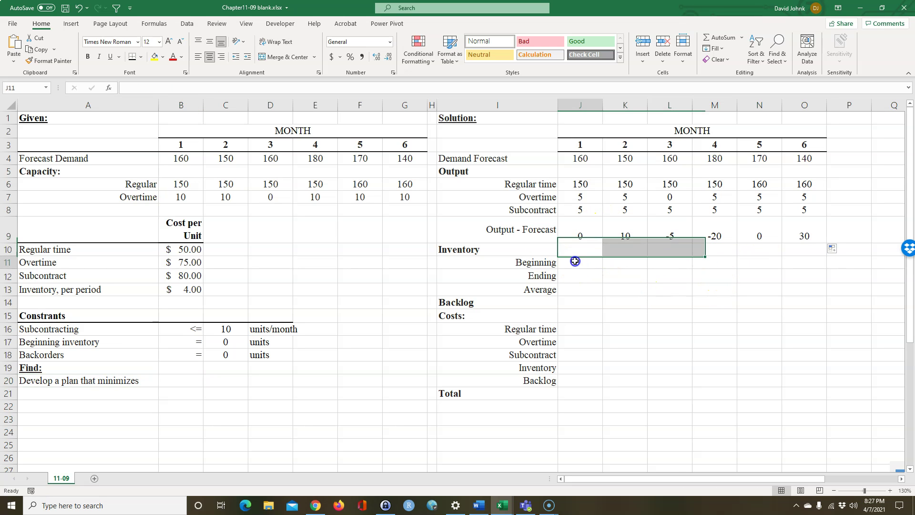
text(=)
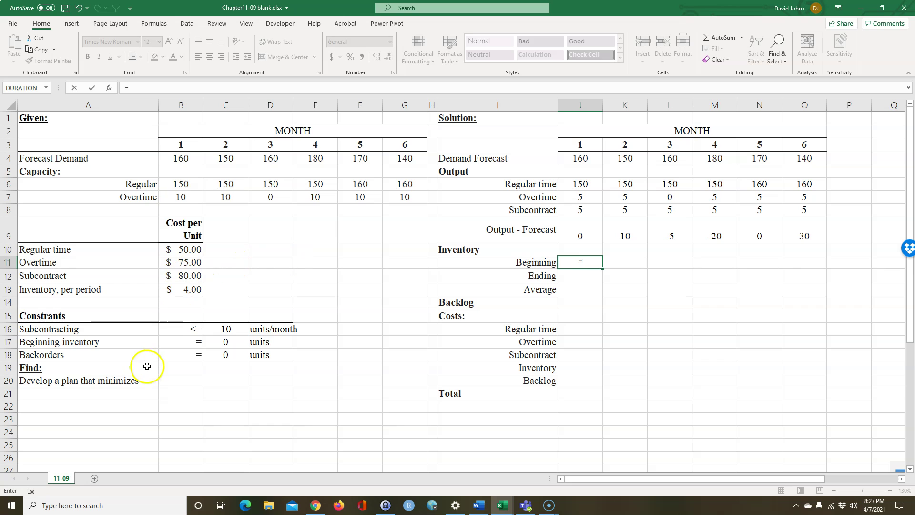
click(225, 342)
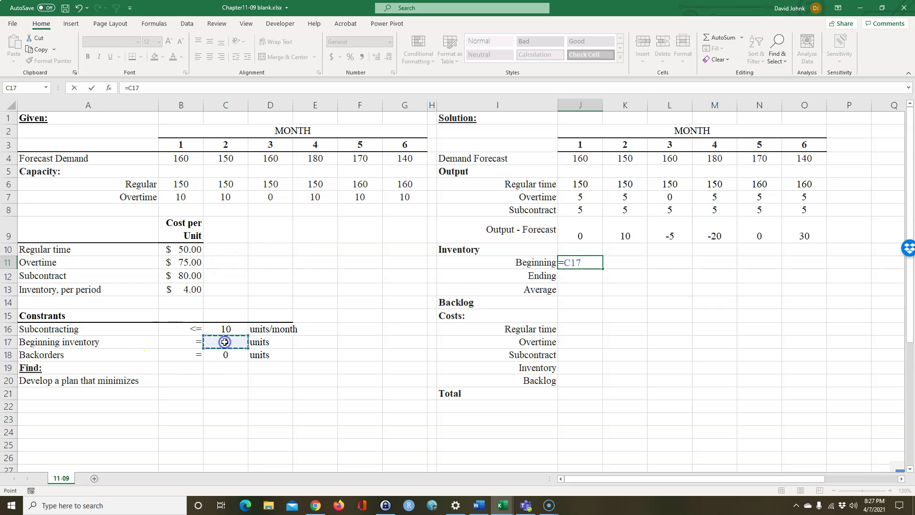
key(Return)
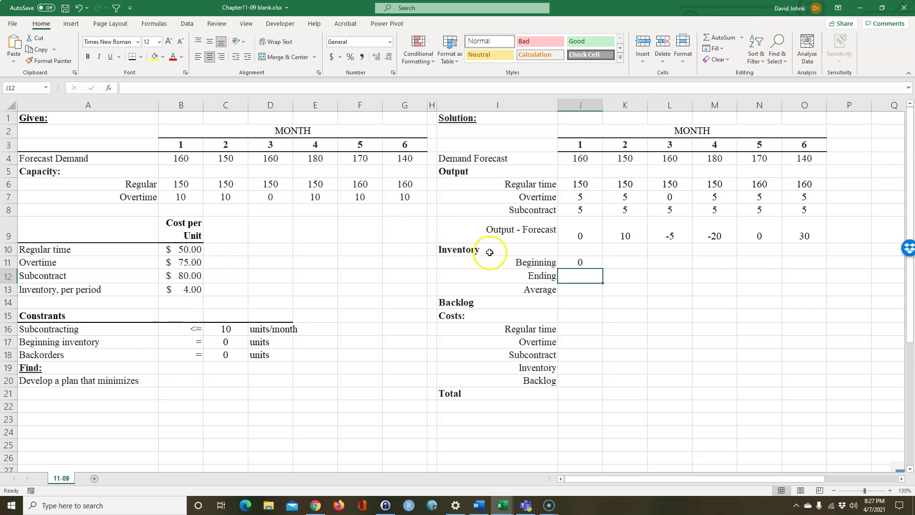
Calculate the month 1 Ending inventory in J12 with =J11+SUM(J6:J8)-J4
click(583, 278)
text(=)
click(581, 262)
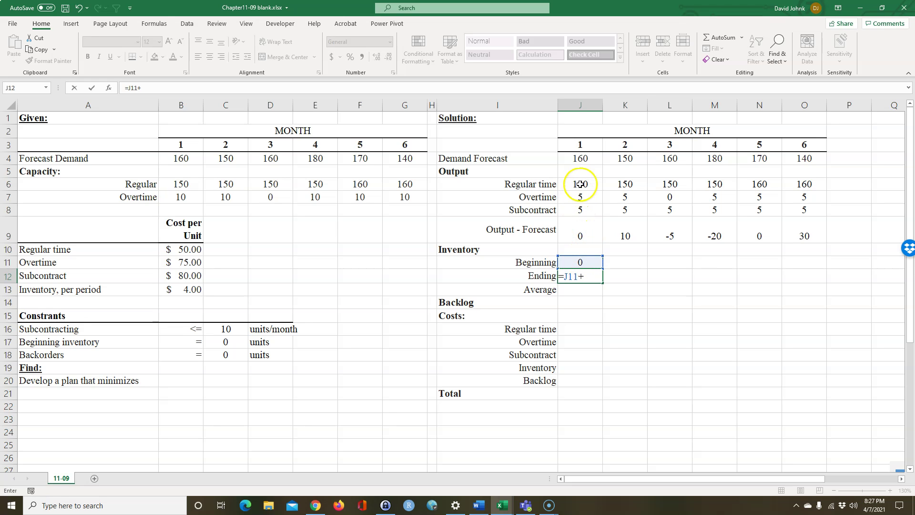
text(+sum()
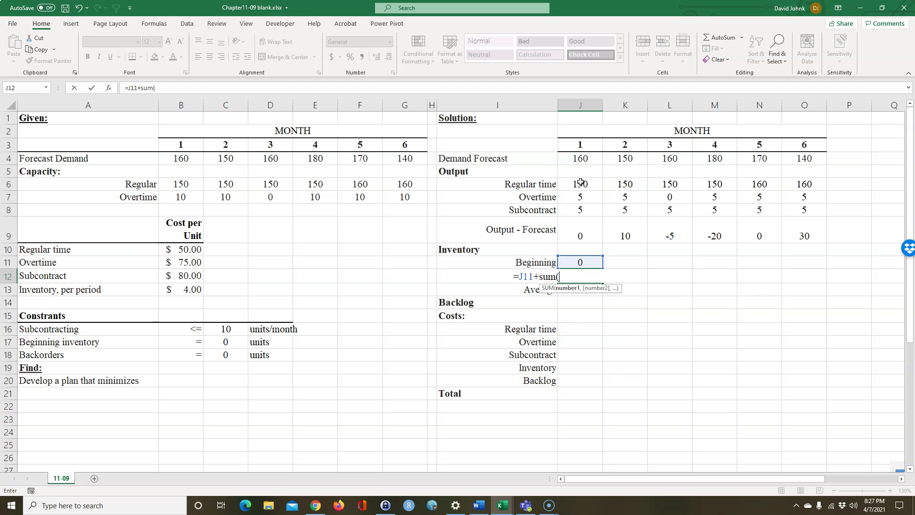
drag(580, 184, 586, 209)
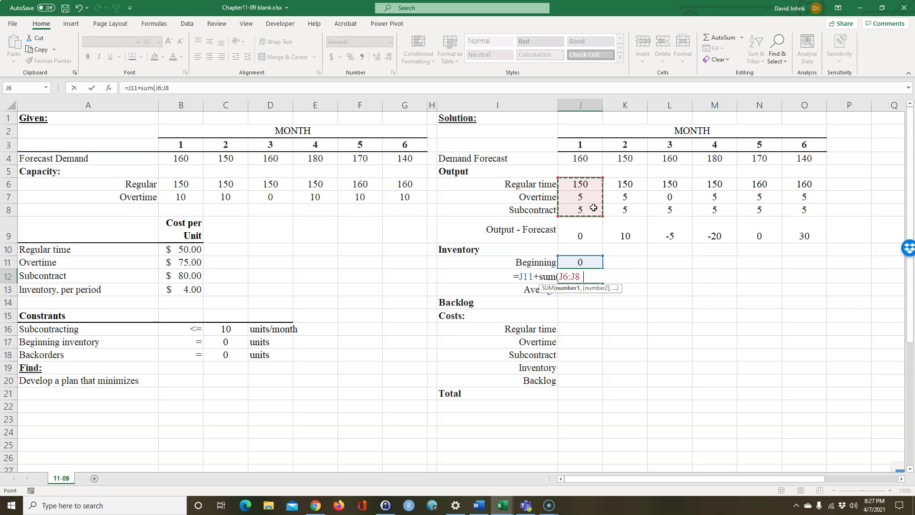
text()-)
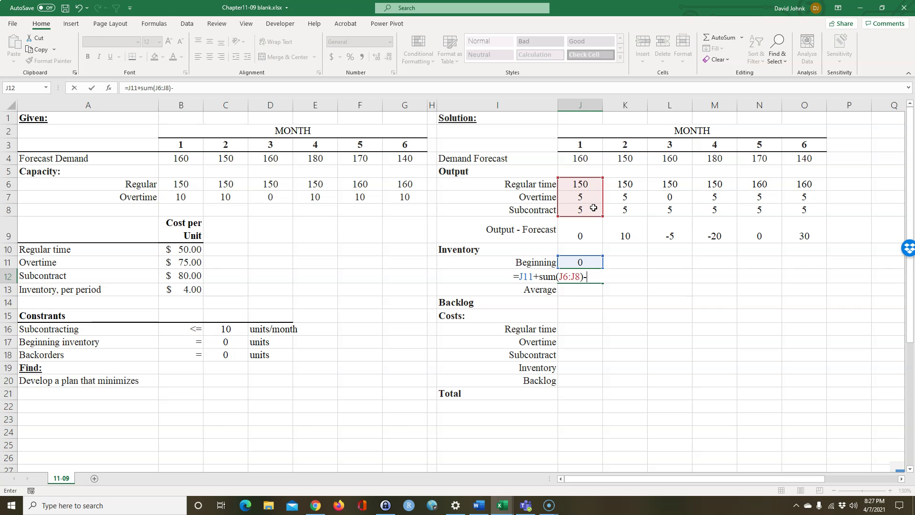
click(587, 159)
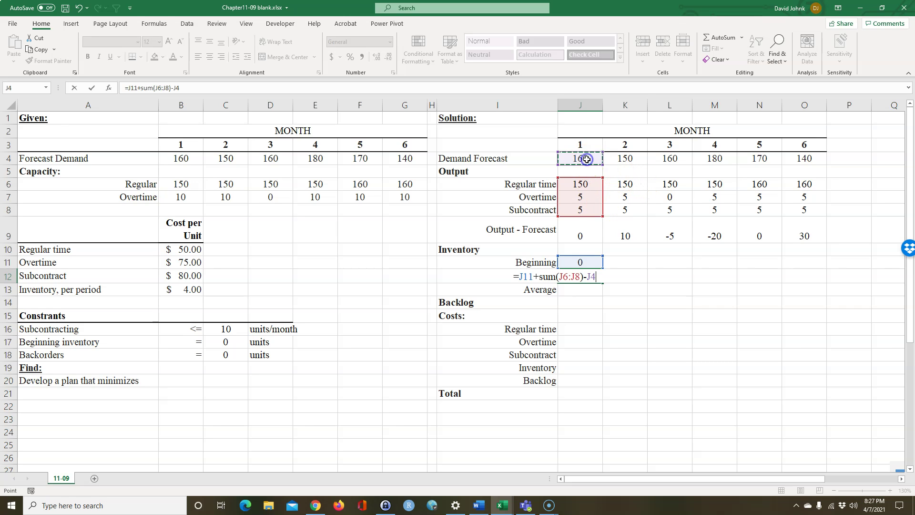
key(Return)
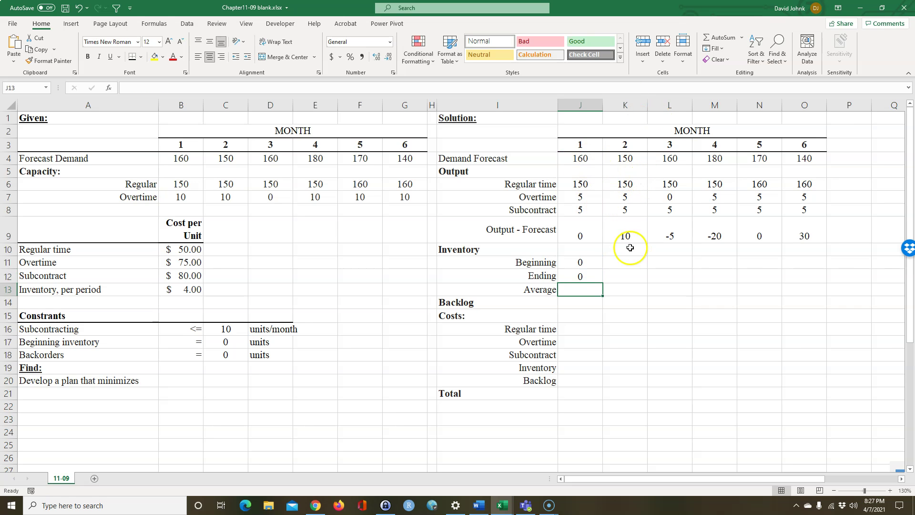
Review the month 1 output, Output - Forecast, Beginning inventory and Demand Forecast cells behind the Ending inventory
drag(580, 185, 582, 208)
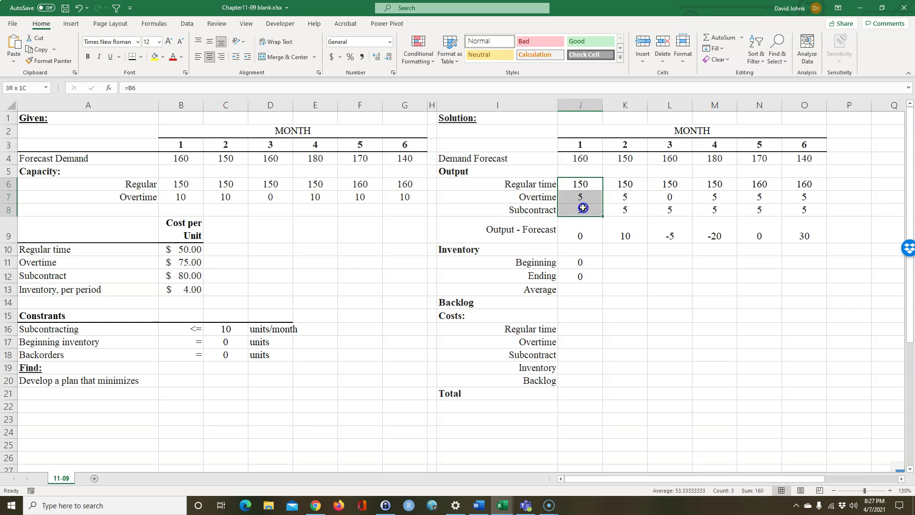
click(585, 236)
click(584, 262)
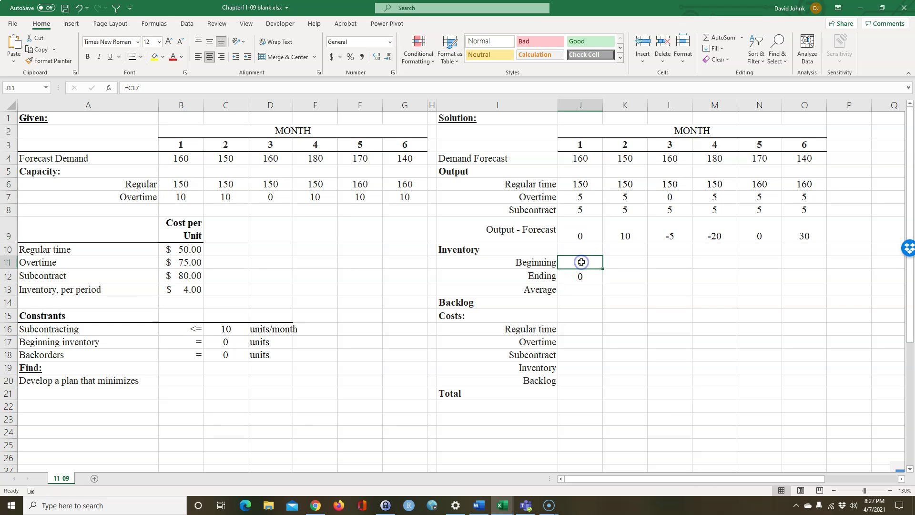
drag(590, 190, 586, 208)
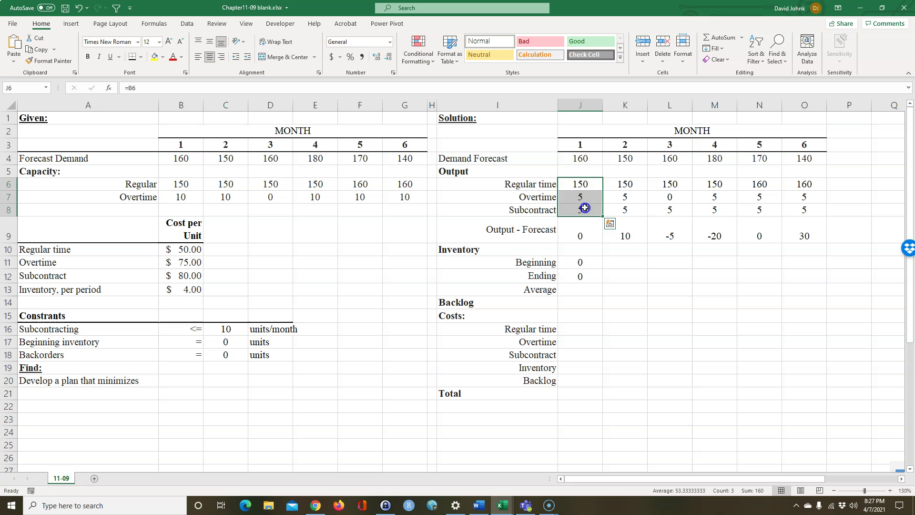
click(585, 157)
click(585, 161)
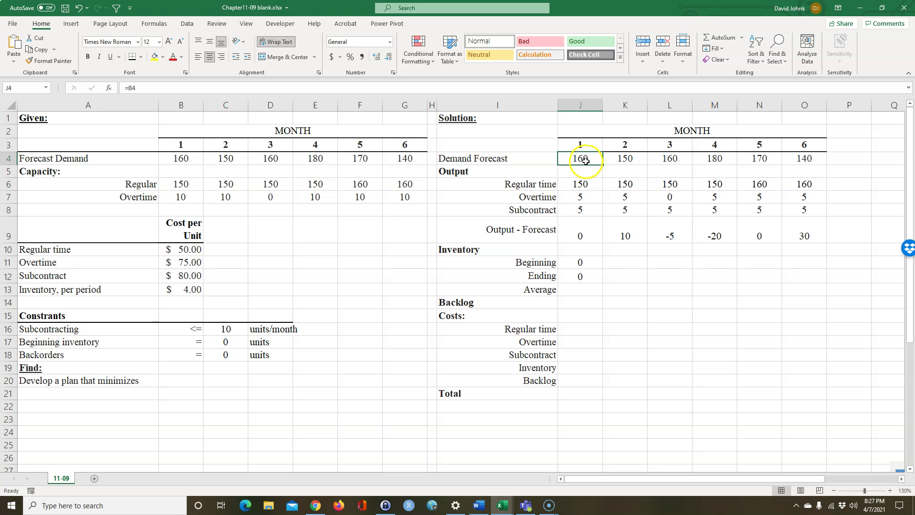
Calculate the month 1 Average inventory in J13 with the AVERAGE function over J11:J12
click(583, 289)
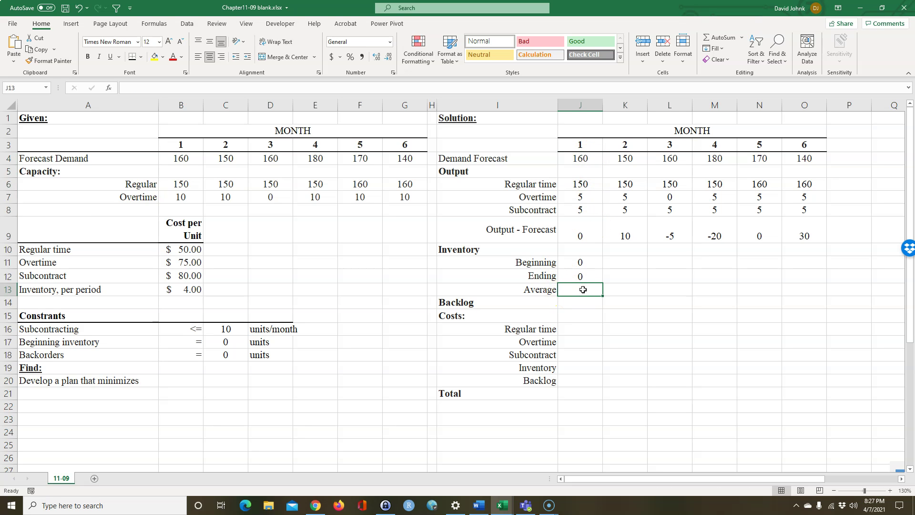
text(=a)
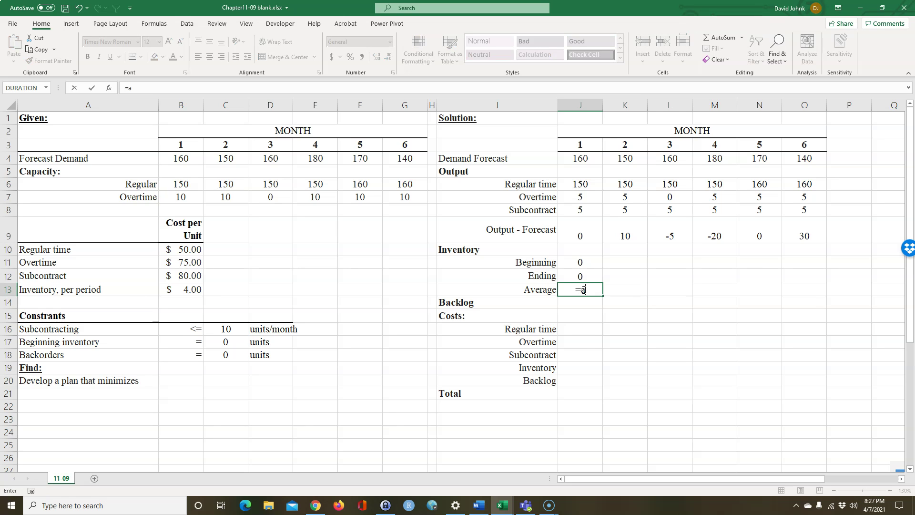
text(verage()
drag(578, 265, 576, 272)
key(Return)
Fill the month 1 Beginning, Ending and Average inventory formulas in J11:J13 across to month 6
drag(603, 309, 605, 315)
drag(581, 261, 808, 301)
click(641, 330)
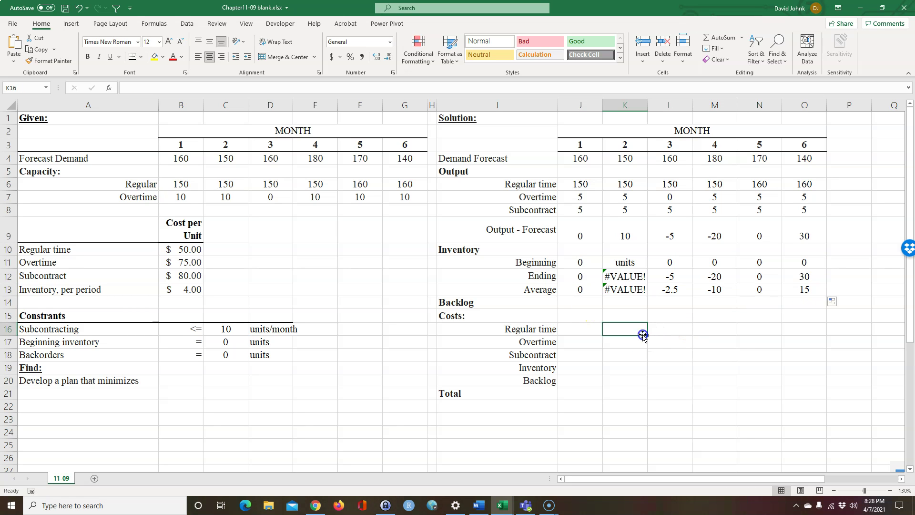
Link the month 2 Beginning inventory in K11 to the month 1 Ending inventory with =J12 and fill it across to month 6
double_click(587, 263)
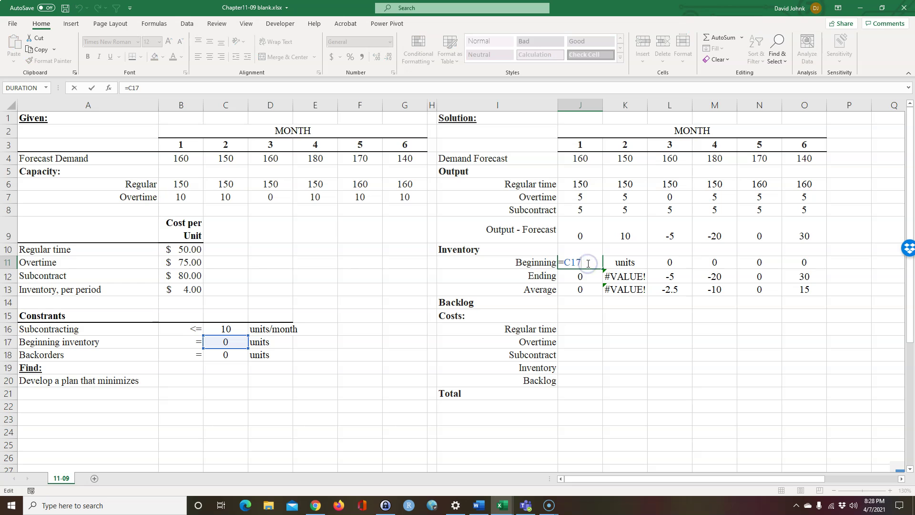
key(Escape)
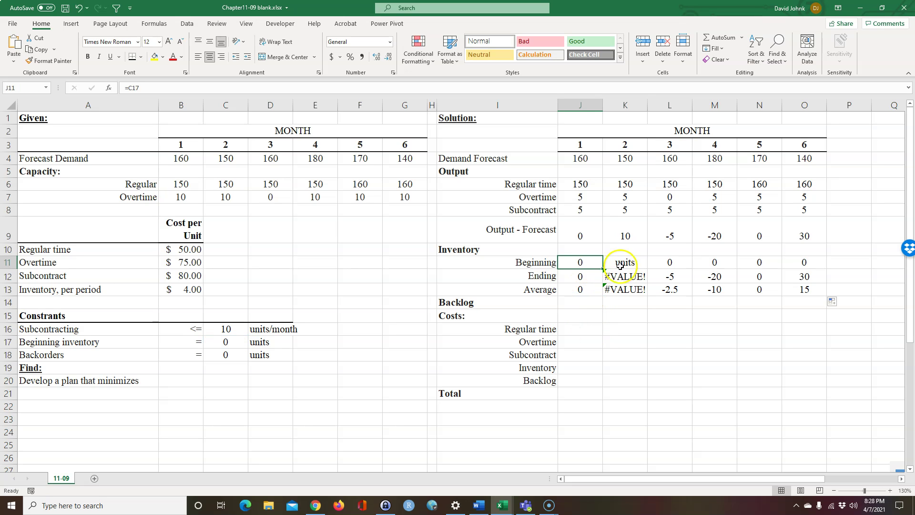
click(621, 263)
text(=)
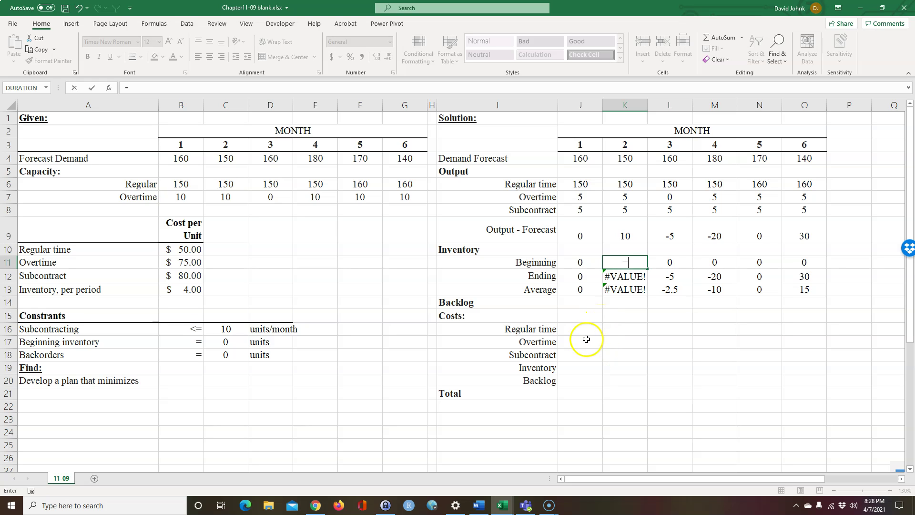
click(581, 277)
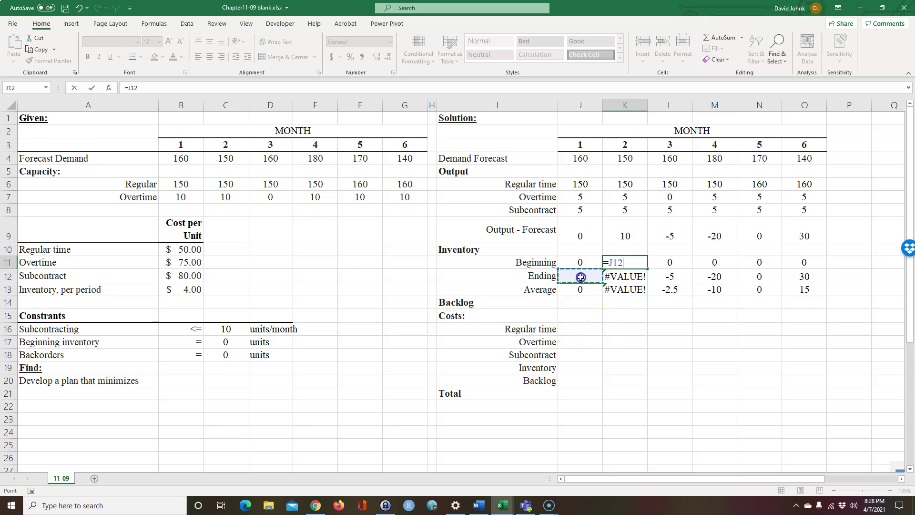
key(Return)
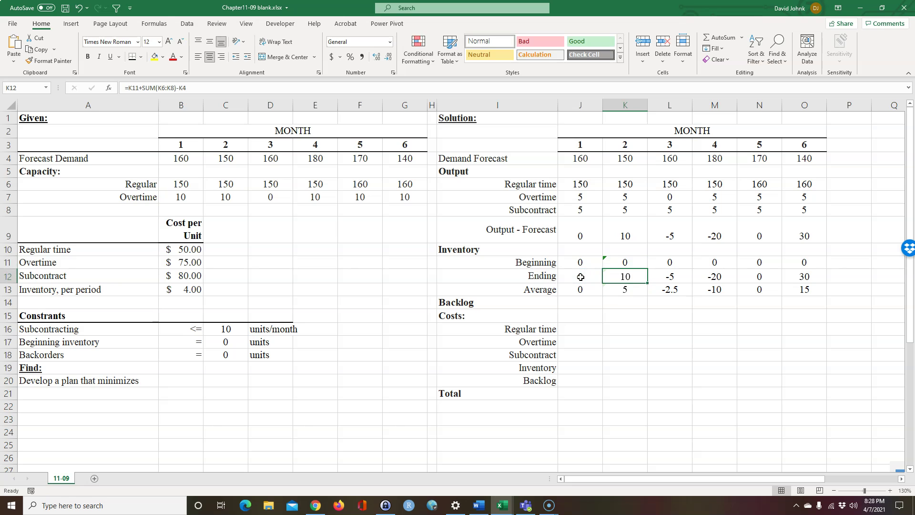
click(624, 258)
drag(647, 269, 807, 270)
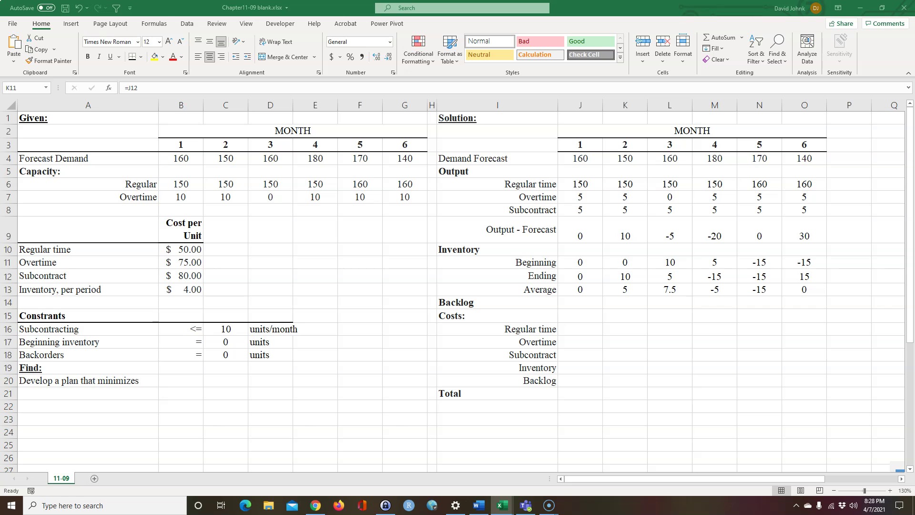
Review the month 2 Beginning, Ending and Average inventory formulas in K11:K13 and the output and Demand Forecast cells they depend on
click(629, 277)
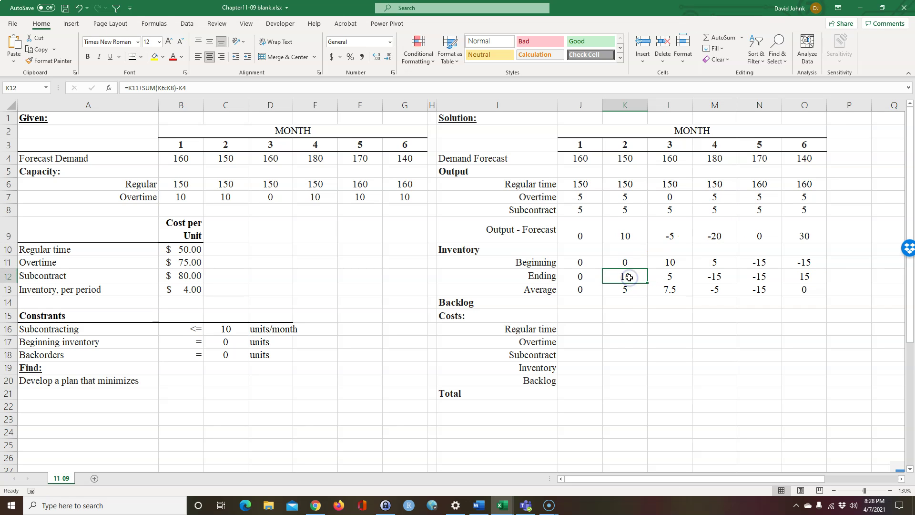
double_click(624, 276)
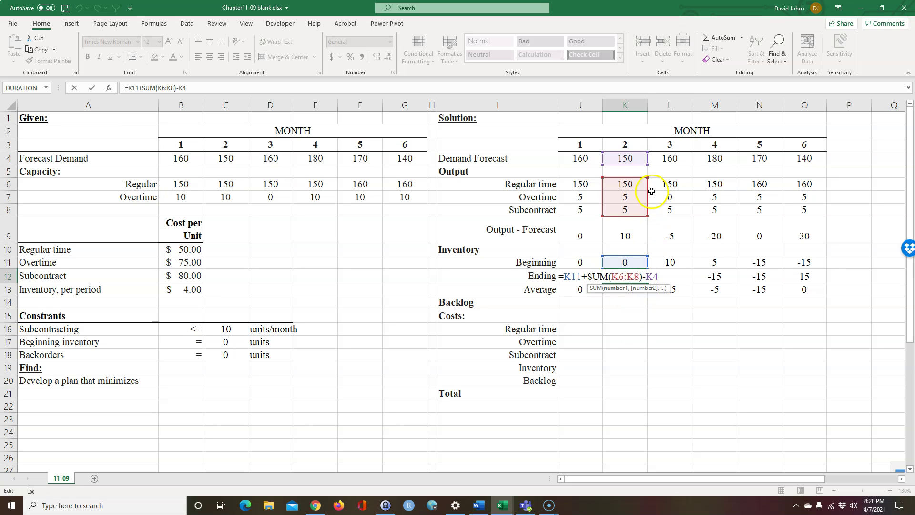
key(Escape)
click(626, 260)
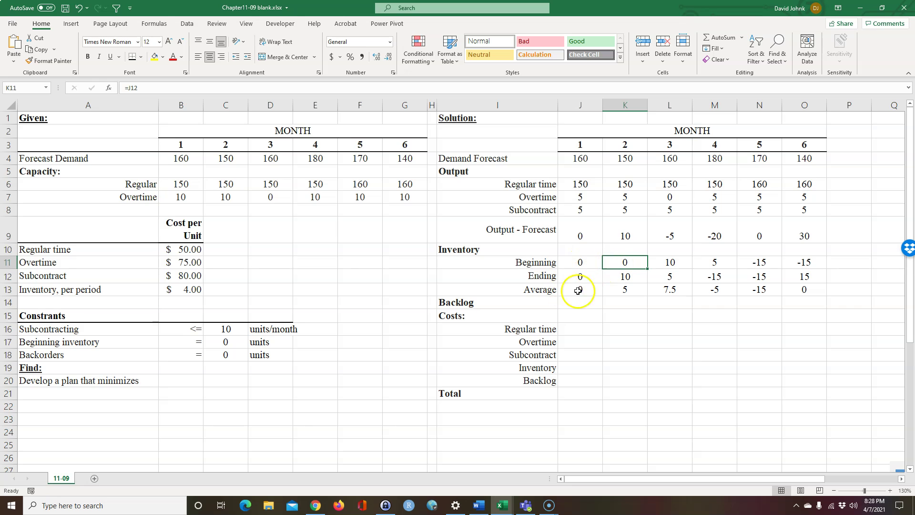
click(580, 275)
click(632, 258)
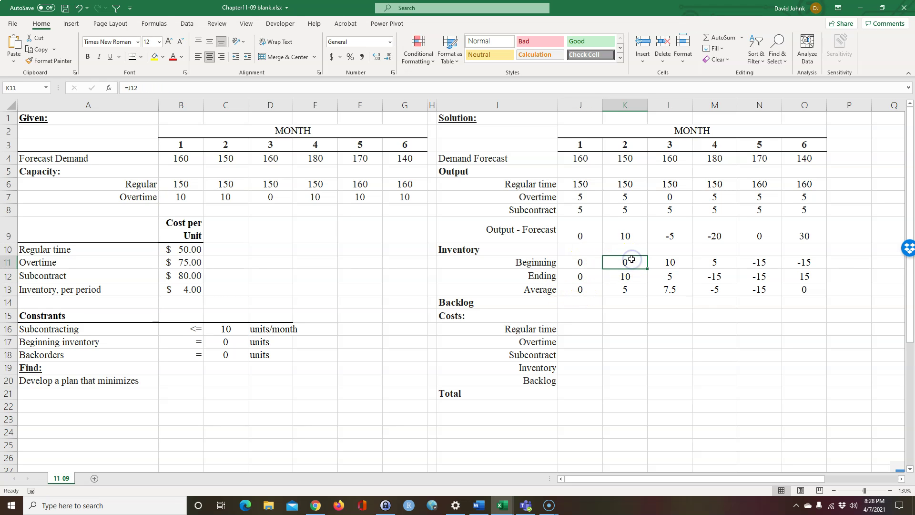
click(628, 200)
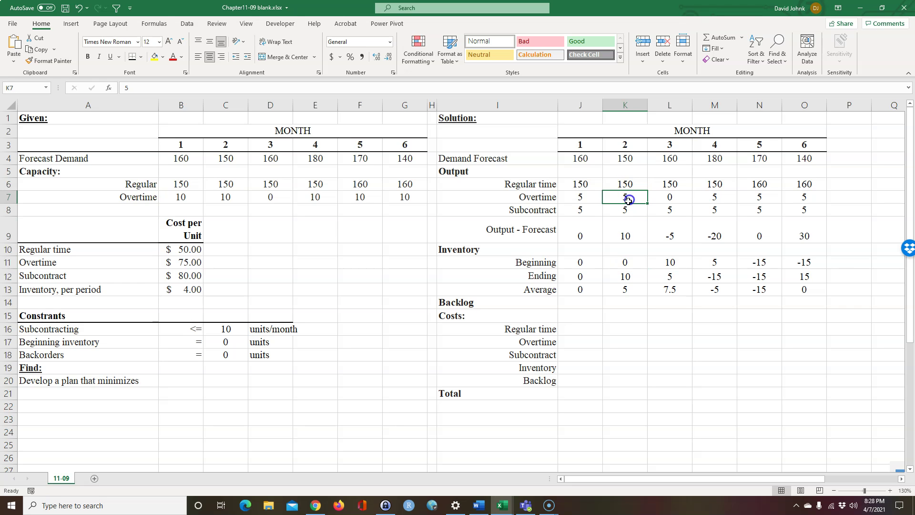
click(633, 211)
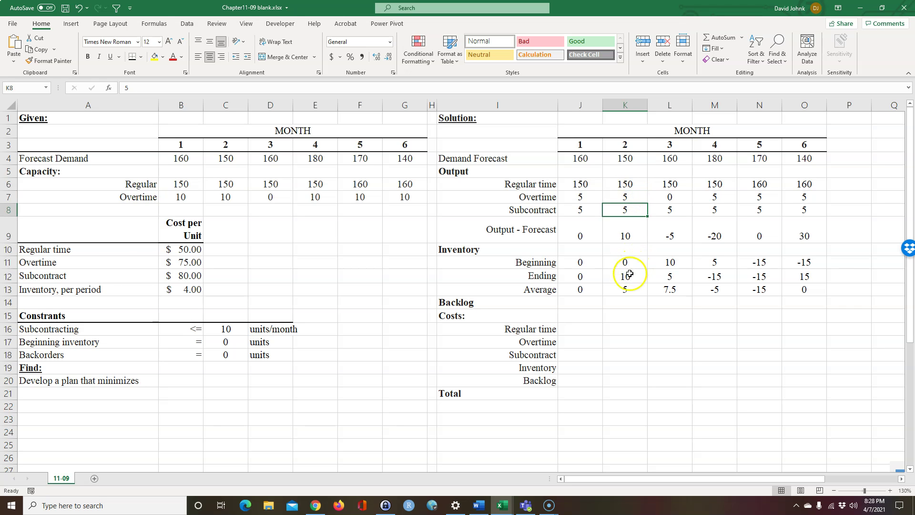
click(629, 275)
click(627, 210)
click(628, 158)
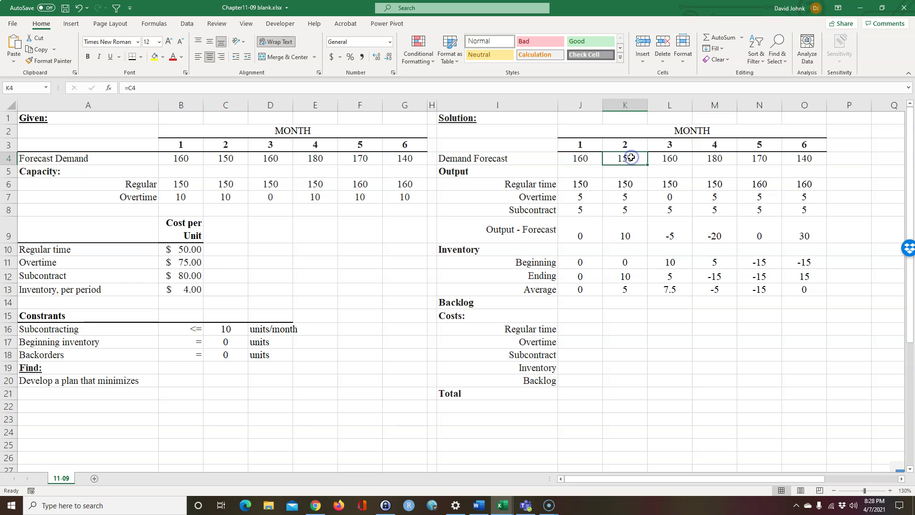
click(626, 263)
click(628, 277)
click(629, 290)
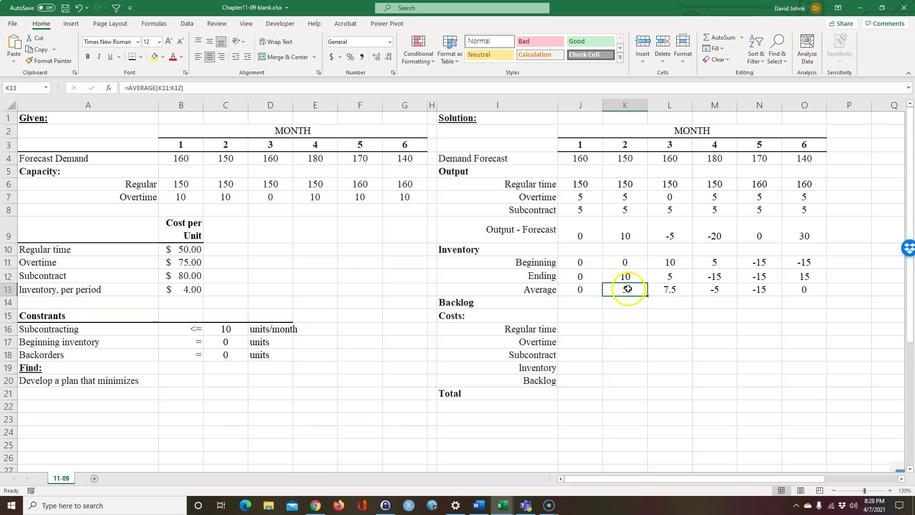
Check the month 3 Beginning and Ending inventory formulas in L11:L12 and the month 6 Average inventory in O13
click(671, 262)
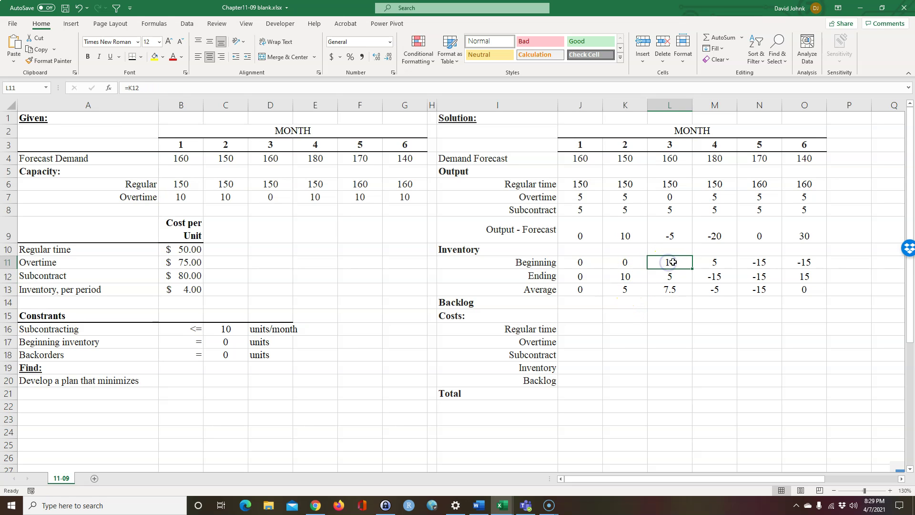
double_click(673, 262)
key(Escape)
double_click(675, 277)
key(Escape)
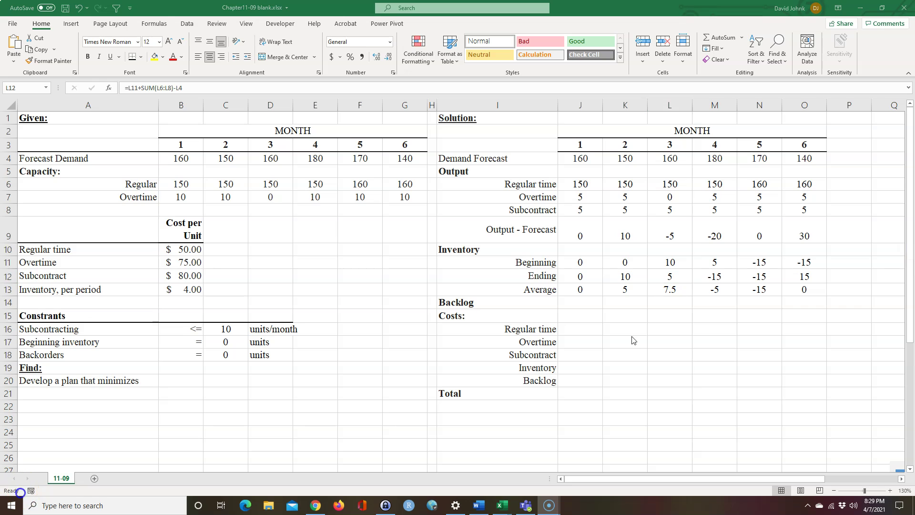
click(805, 289)
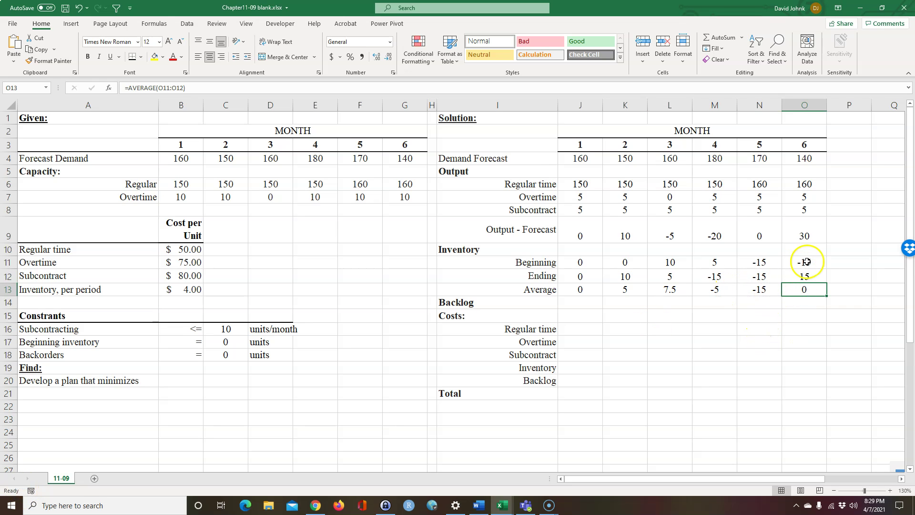
Remove the bold from the Backlog label in I14 and right-align it like the other inventory labels
click(579, 300)
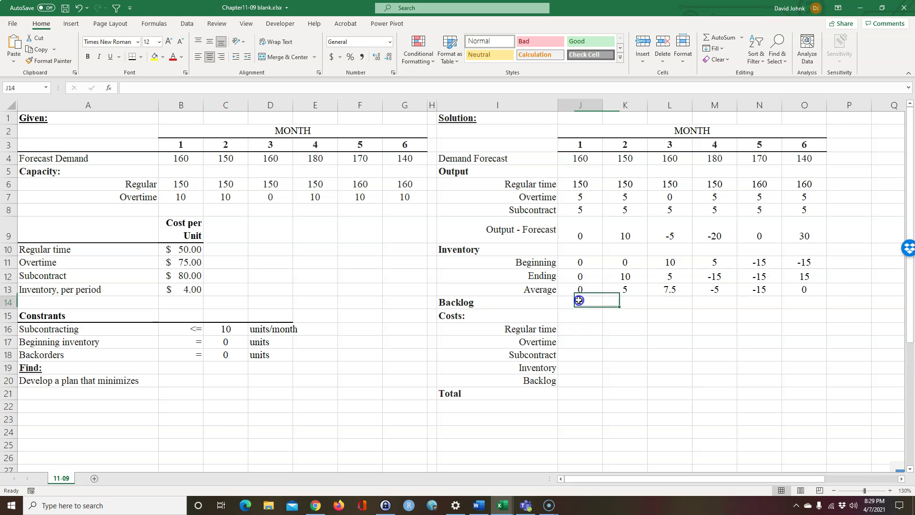
click(498, 299)
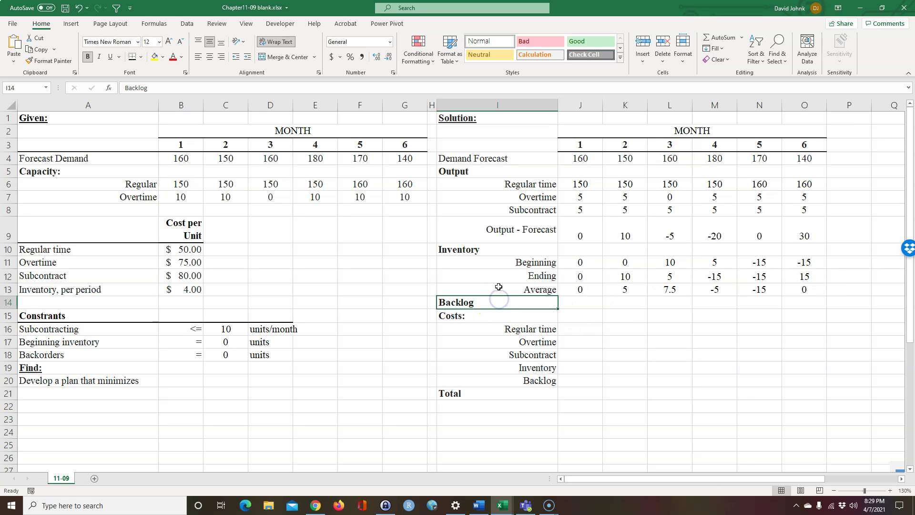
click(88, 57)
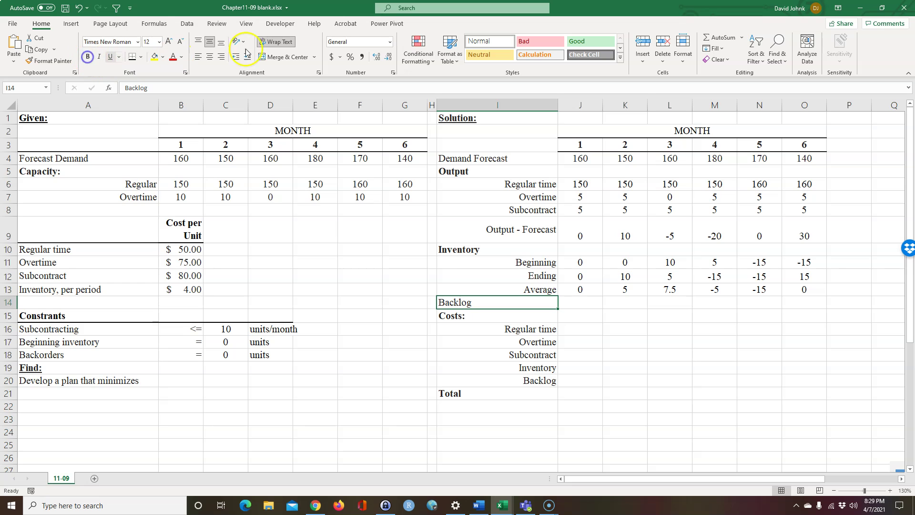
click(220, 58)
click(584, 301)
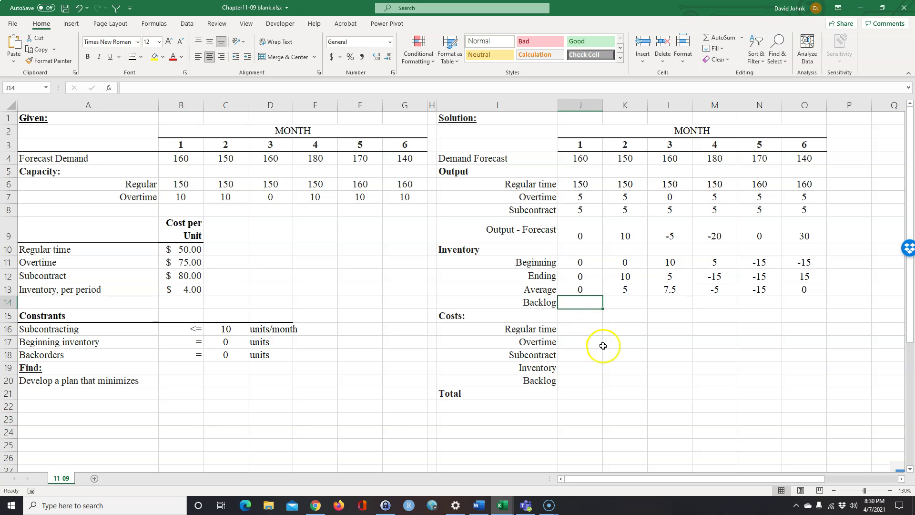
Examine the Ending inventory row from month 1 to month 6 for shortages, including the month 4 Beginning and Ending inventory cells
drag(580, 276, 804, 277)
click(626, 276)
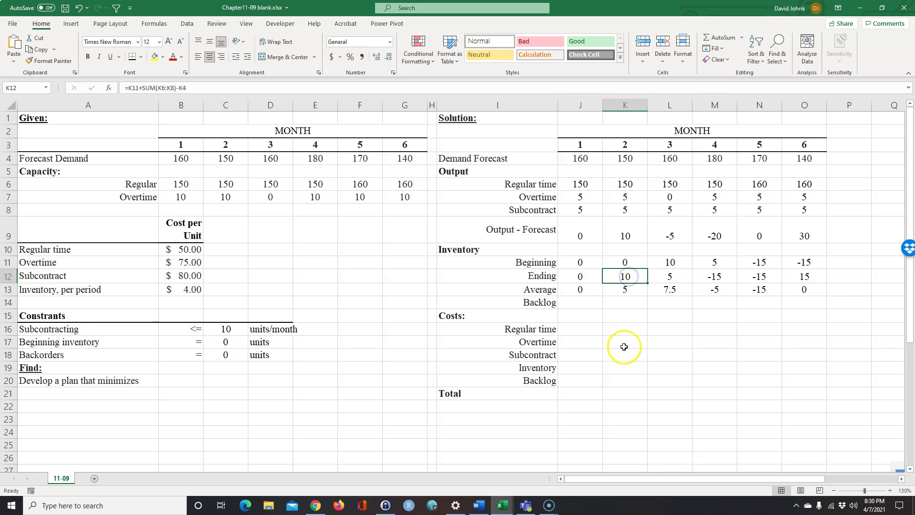
key(Right)
key(Right)
key(Right)
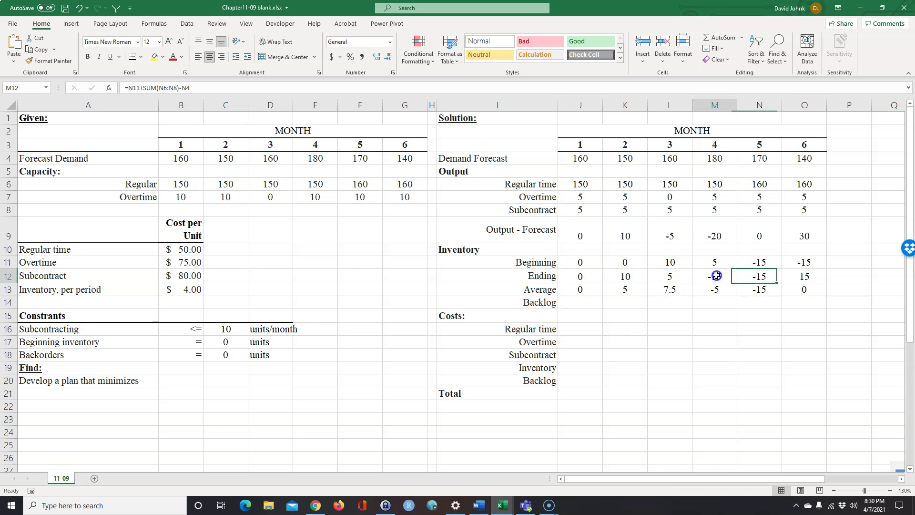
click(717, 276)
click(758, 274)
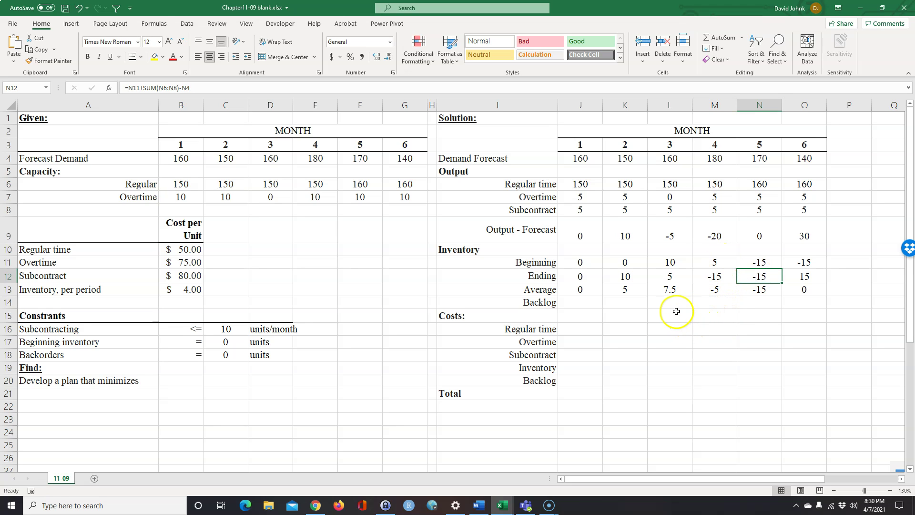
click(715, 262)
click(723, 262)
click(724, 262)
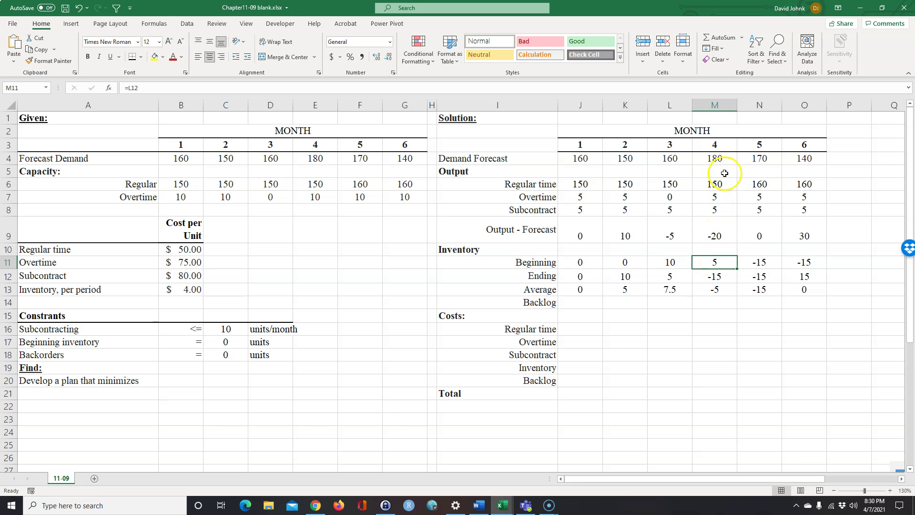
click(727, 276)
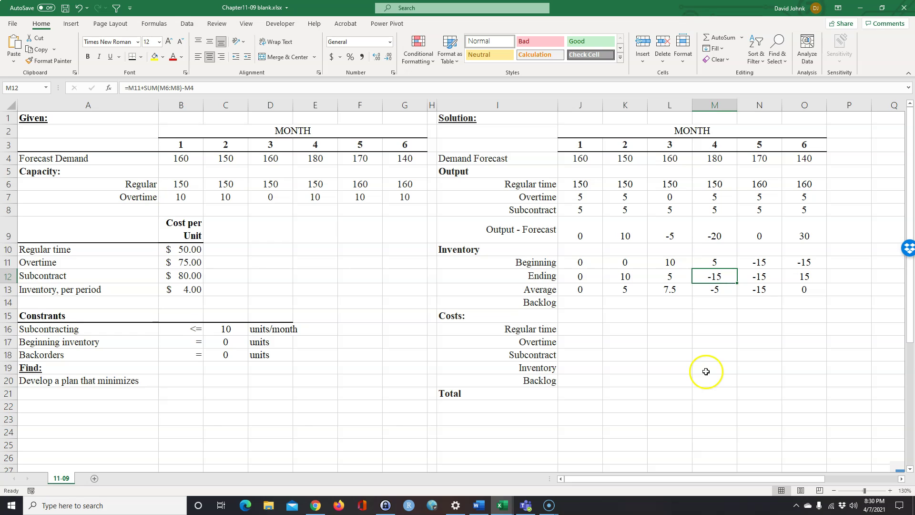
Calculate the month 1 Backlog in J14 with =IF(J12>=0,0,-J12) and fill it across to month 6
click(578, 300)
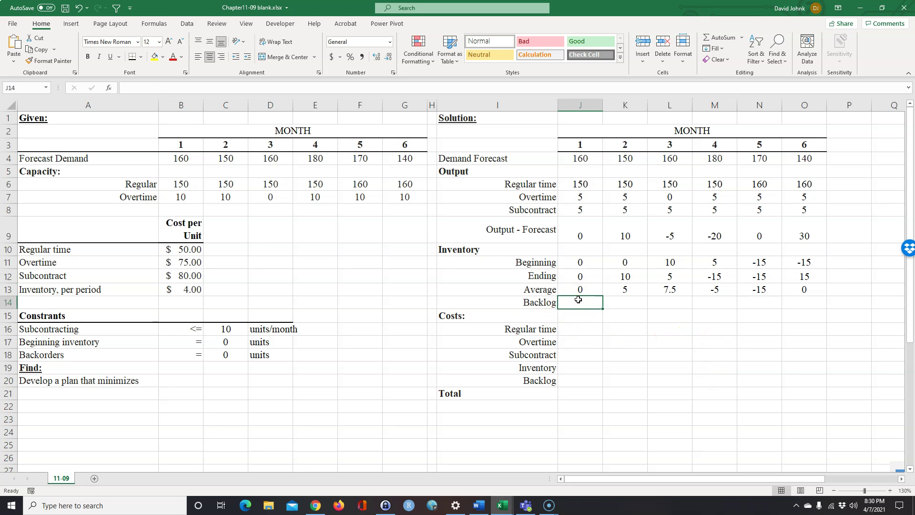
text(=)
text(if)
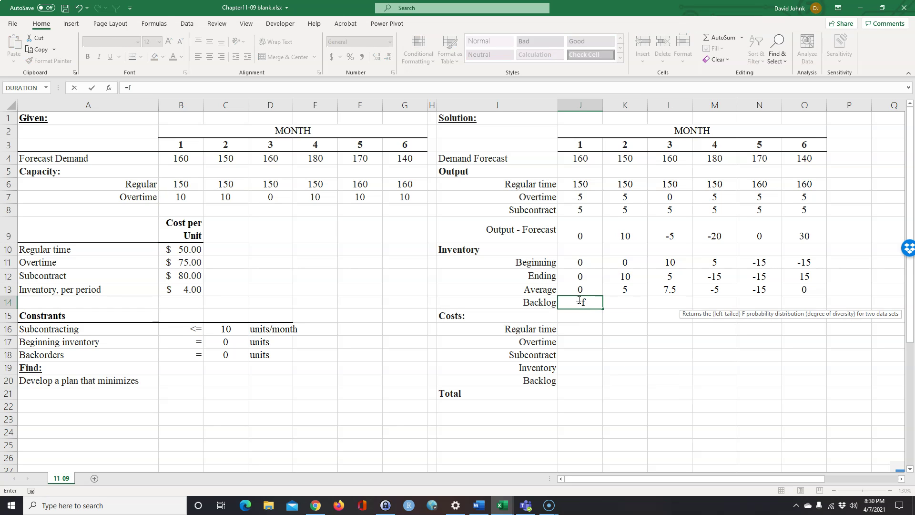
text(v)
key(BackSpace)
text(()
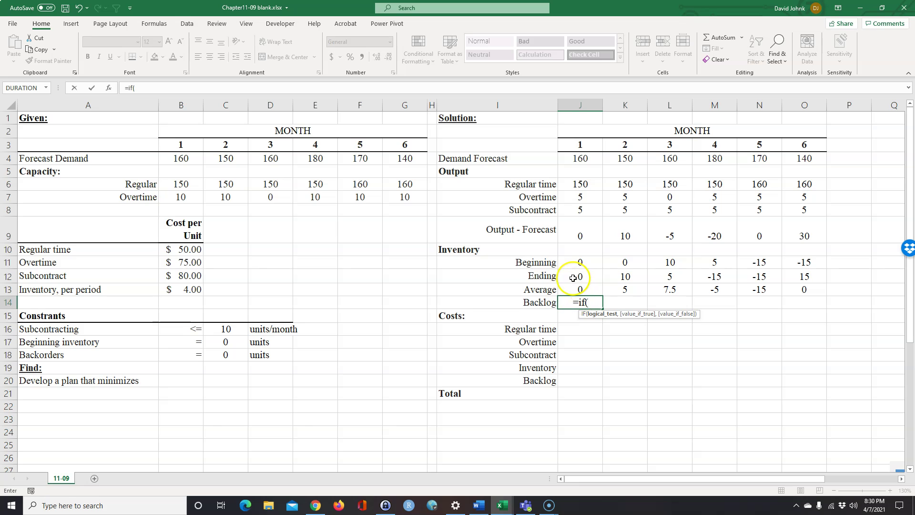
click(580, 277)
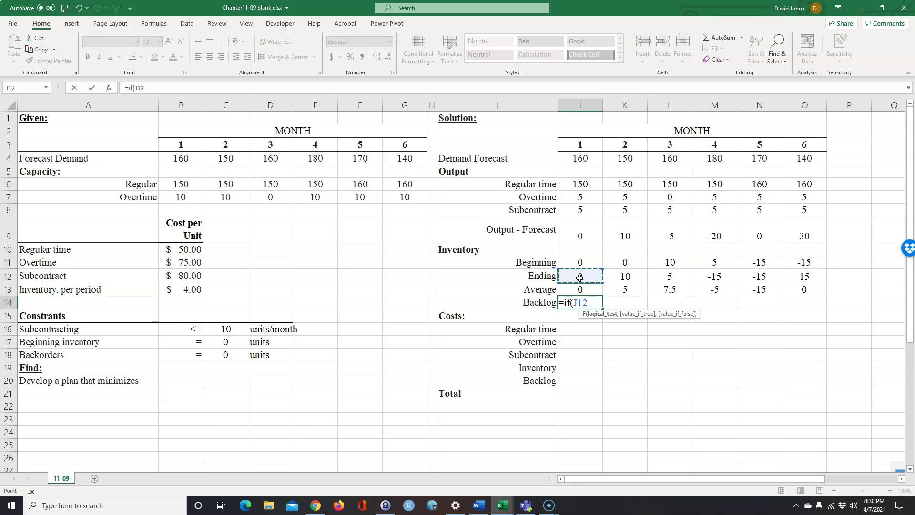
text(>=0,0)
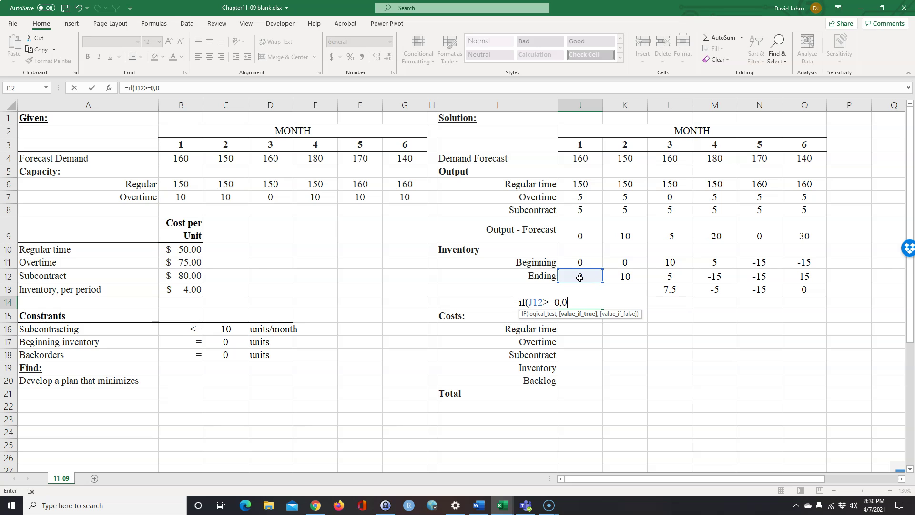
text(,)
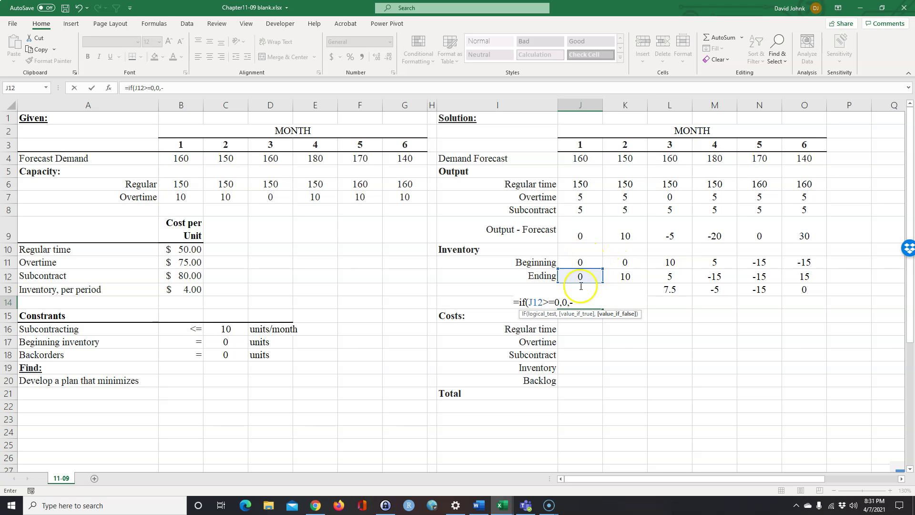
text(-)
click(590, 274)
key(Return)
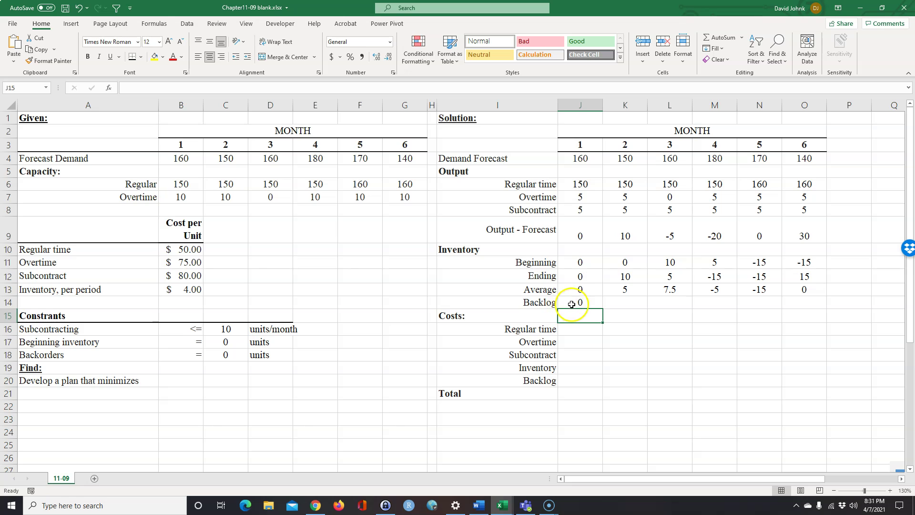
click(574, 303)
drag(602, 308, 808, 305)
Check the Backlog formulas for months 4 to 6 in M14:O14 against the month 4 Ending and Average inventory
click(714, 303)
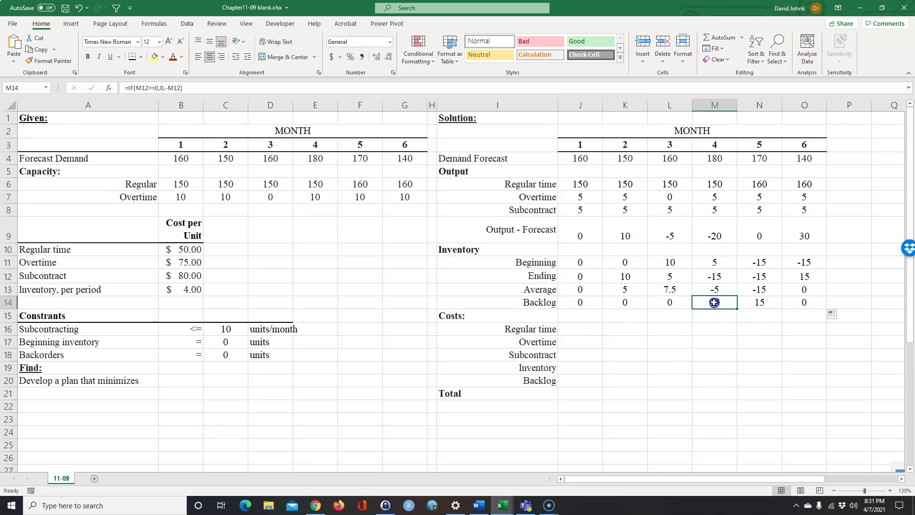
double_click(714, 304)
key(Escape)
click(715, 275)
click(714, 289)
click(715, 303)
click(761, 304)
click(812, 301)
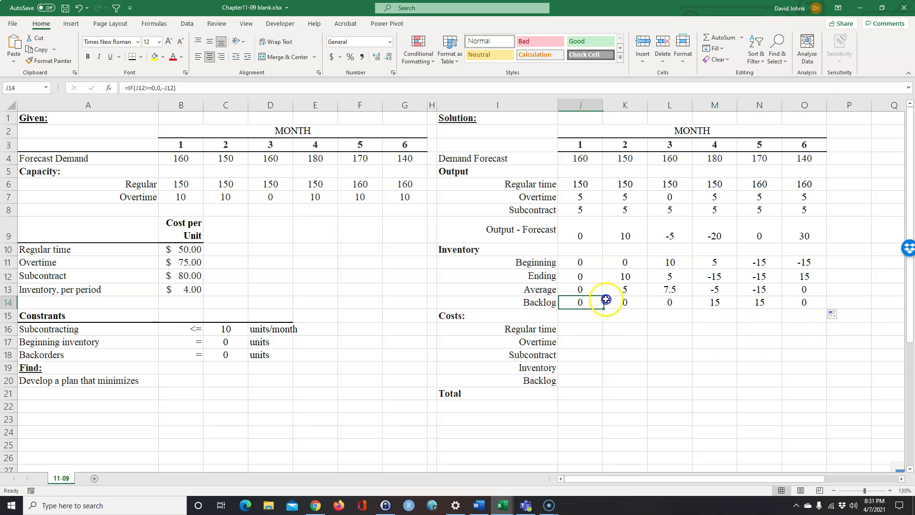
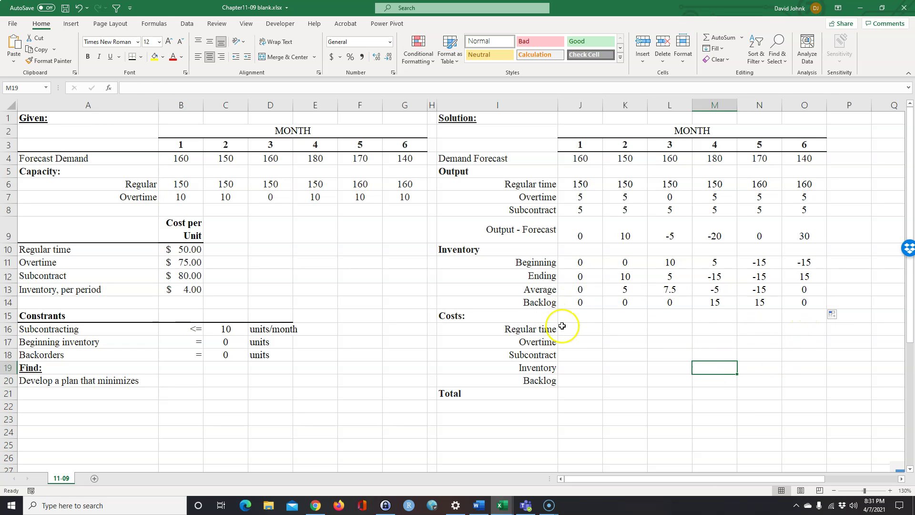
Add a Total column header in P3 and give it the formatting of the month 6 header in O3
click(574, 328)
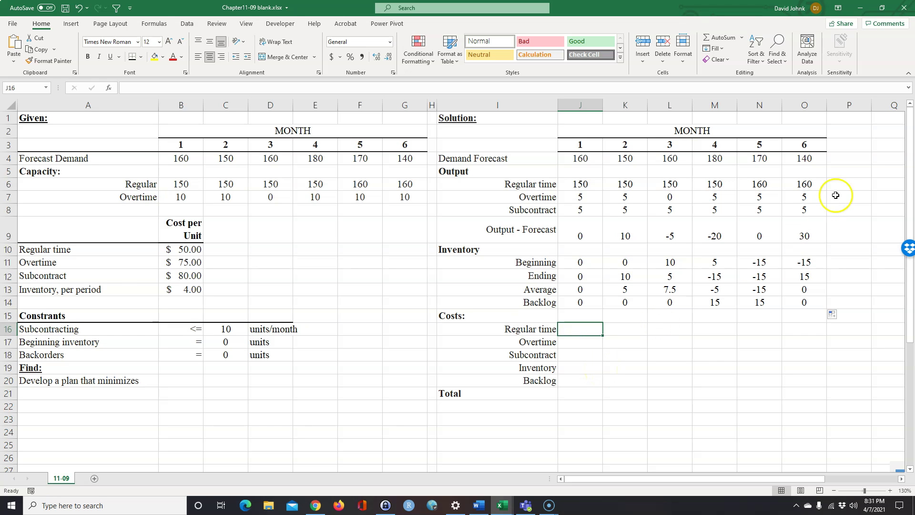
click(844, 146)
text(Tj)
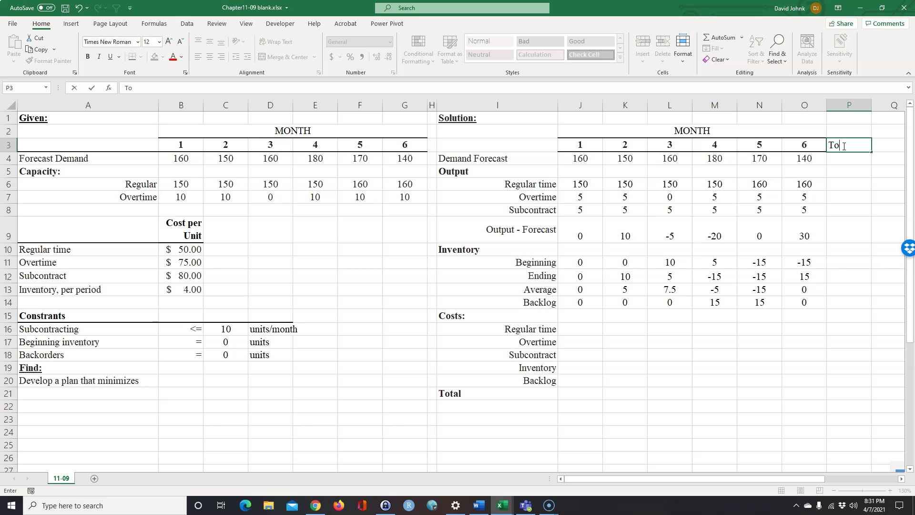
key(Return)
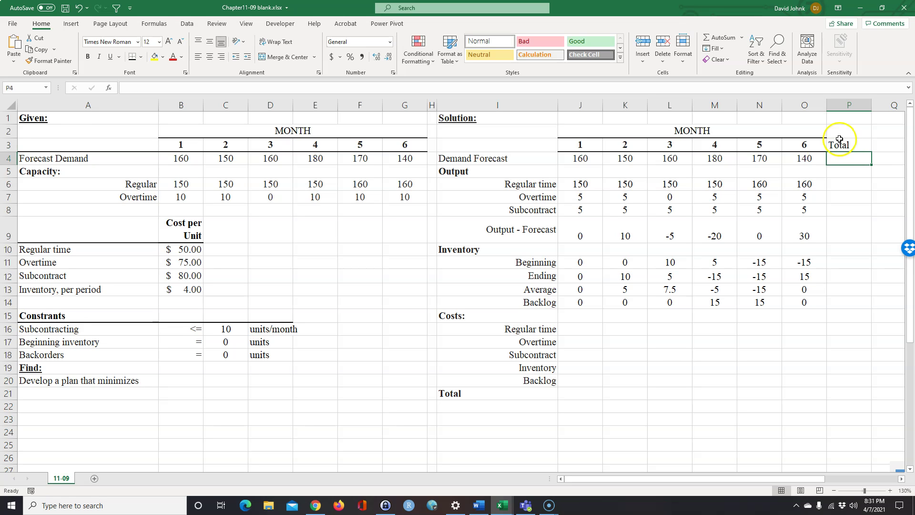
click(804, 144)
click(51, 60)
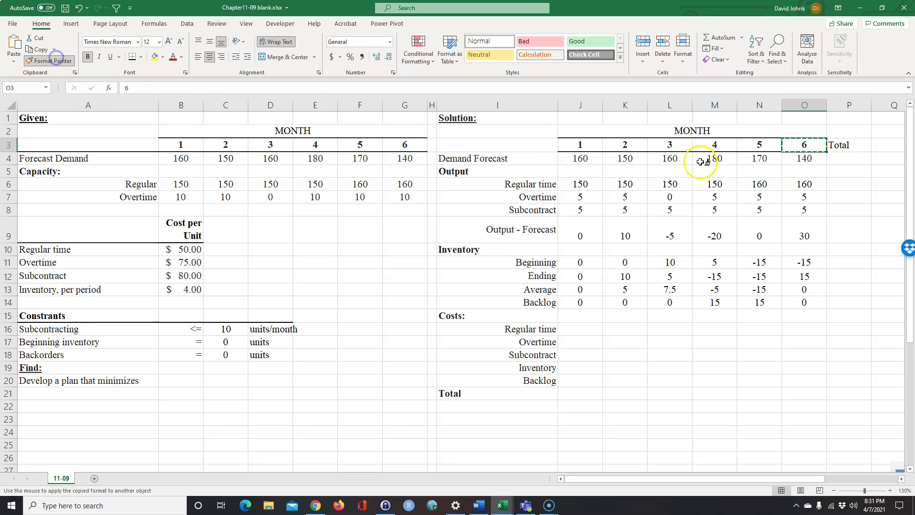
click(848, 144)
click(846, 156)
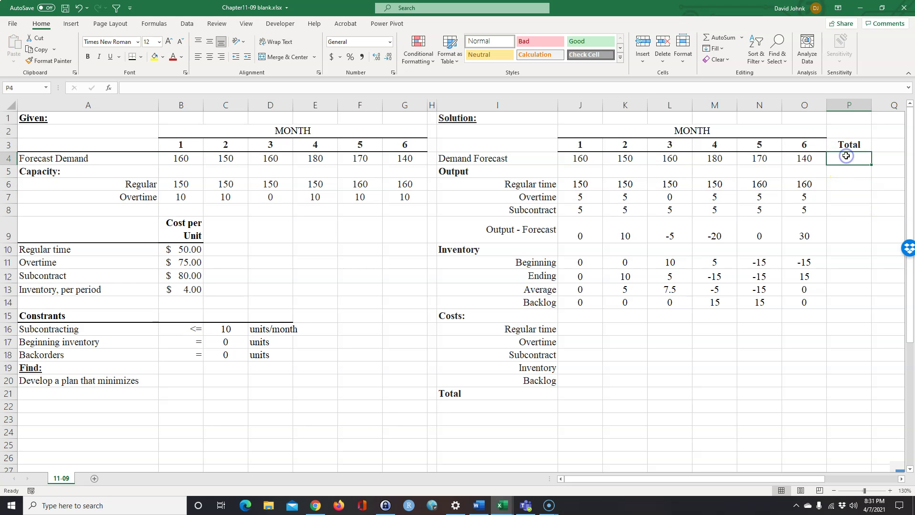
Total the six-month Demand Forecast in P4 with =SUM(J4:O4)
text(=sum()
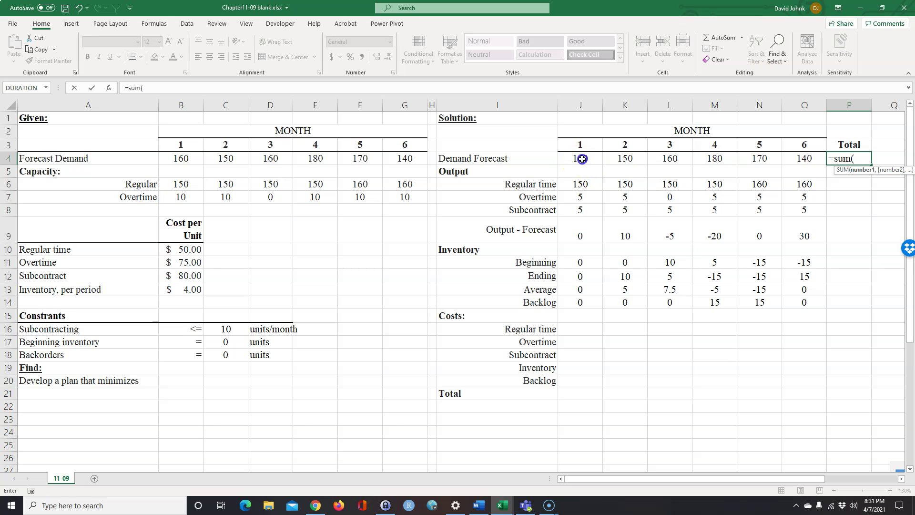
drag(580, 158, 795, 158)
key(Return)
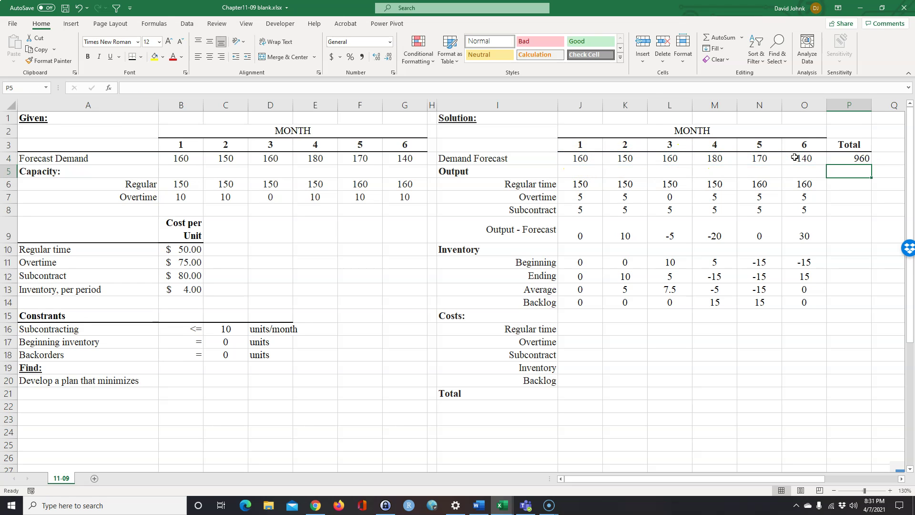
Copy the P4 total formula to the Output rows P6:P9, the Inventory rows P11:P14 and the Costs rows P16:P20
click(844, 159)
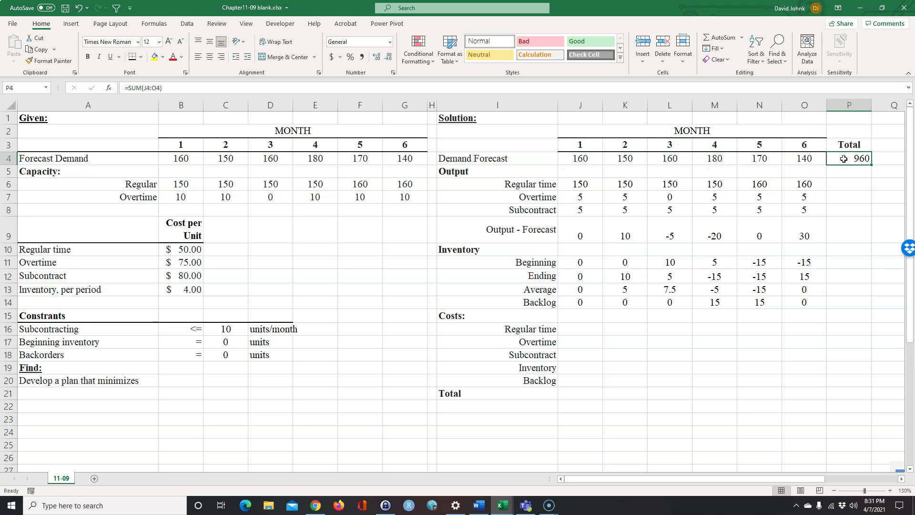
key(ctrl+c)
drag(849, 183, 843, 381)
key(ctrl+v)
key(ctrl+v)
key(ctrl+v)
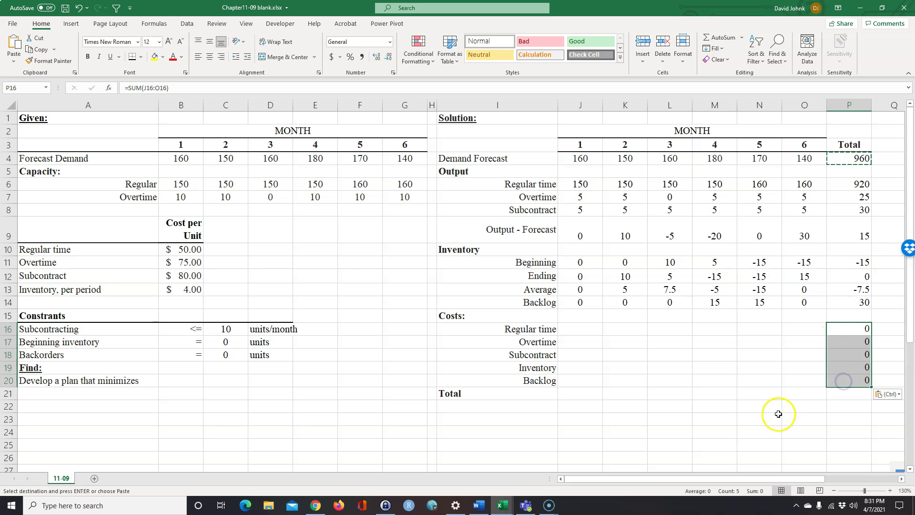
click(754, 424)
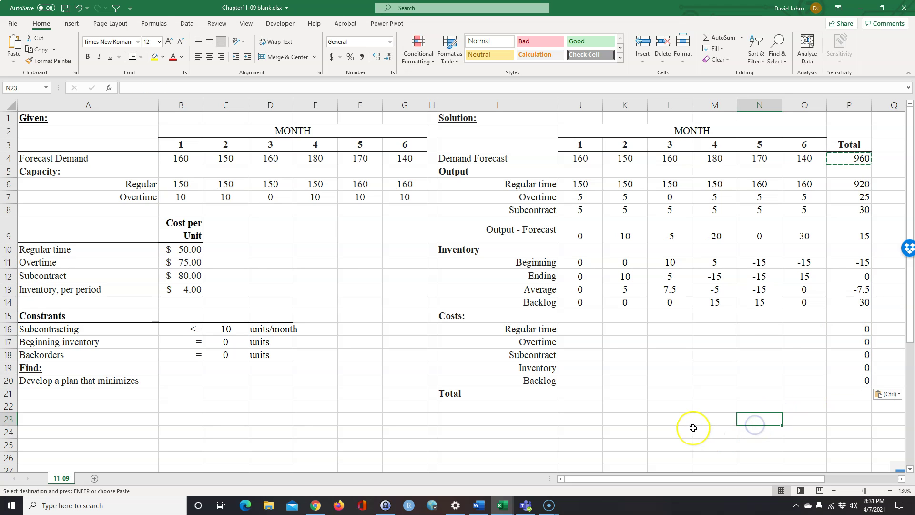
key(Escape)
click(734, 380)
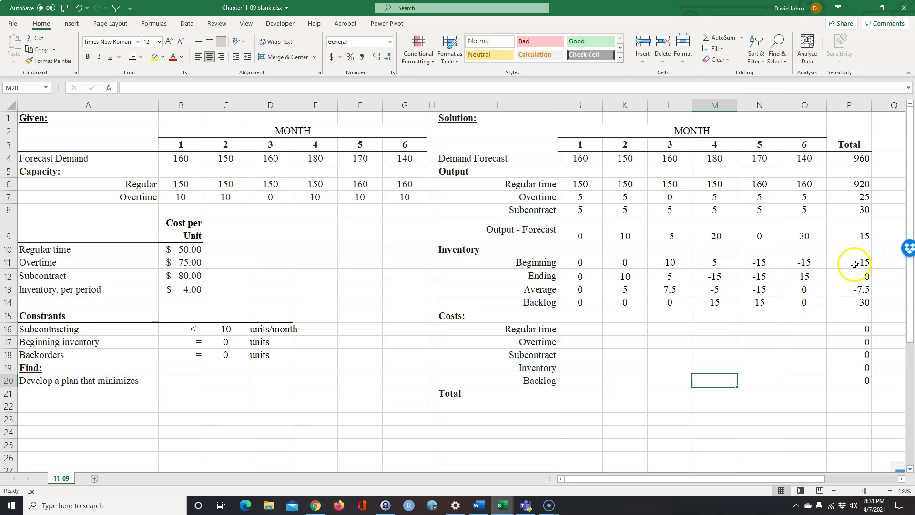
Clear the totals for Beginning and Ending inventory in P11:P12
drag(861, 260, 861, 273)
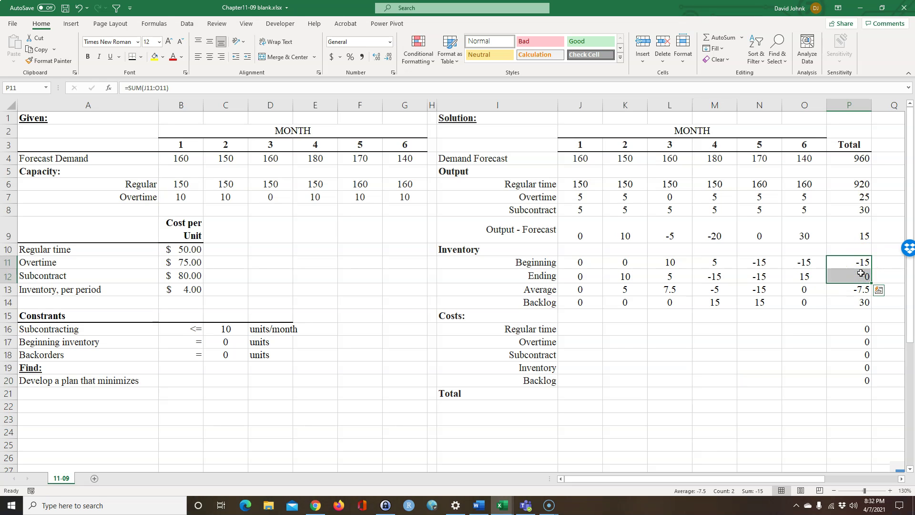
key(Delete)
click(741, 371)
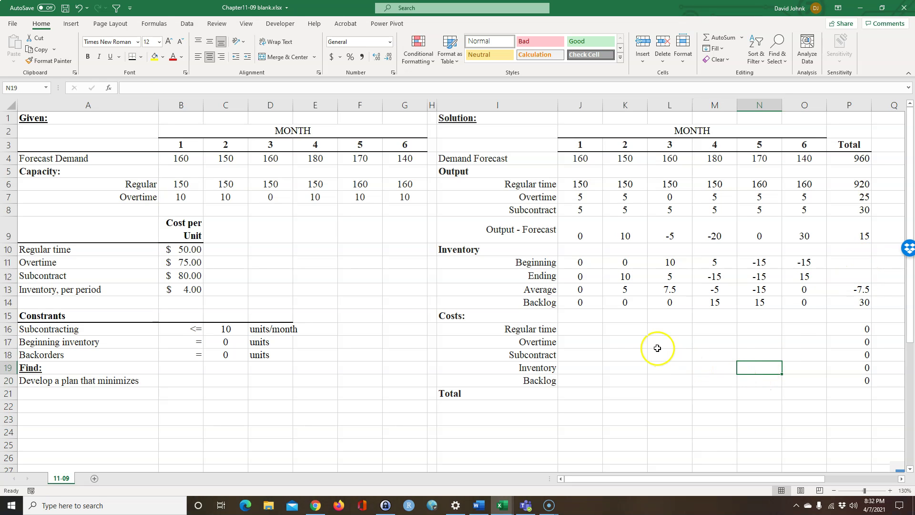
Calculate the month 1 Regular time cost in J16 with =$B$10*J6 and fill it across to month 6
click(579, 329)
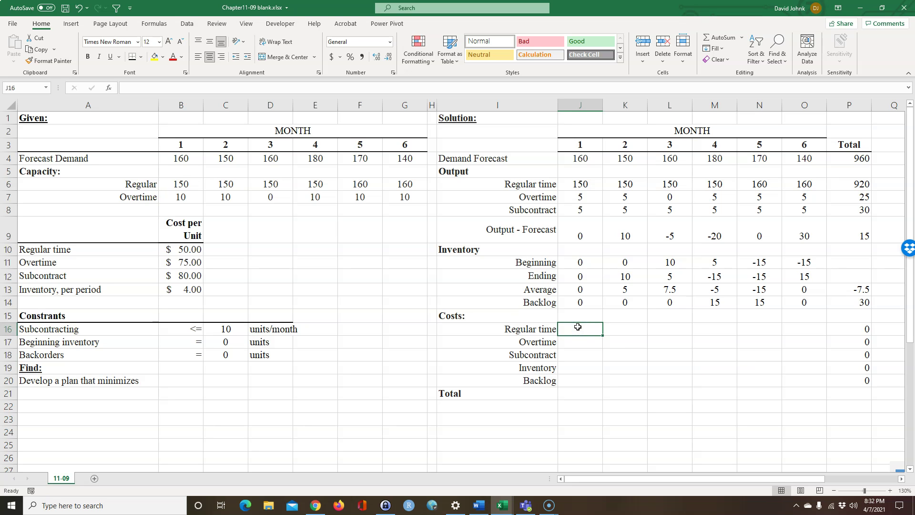
text(=)
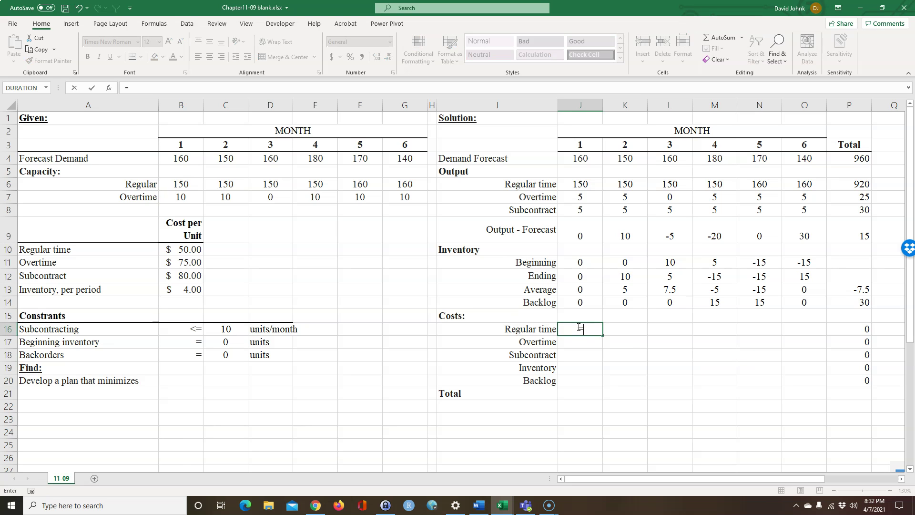
click(187, 249)
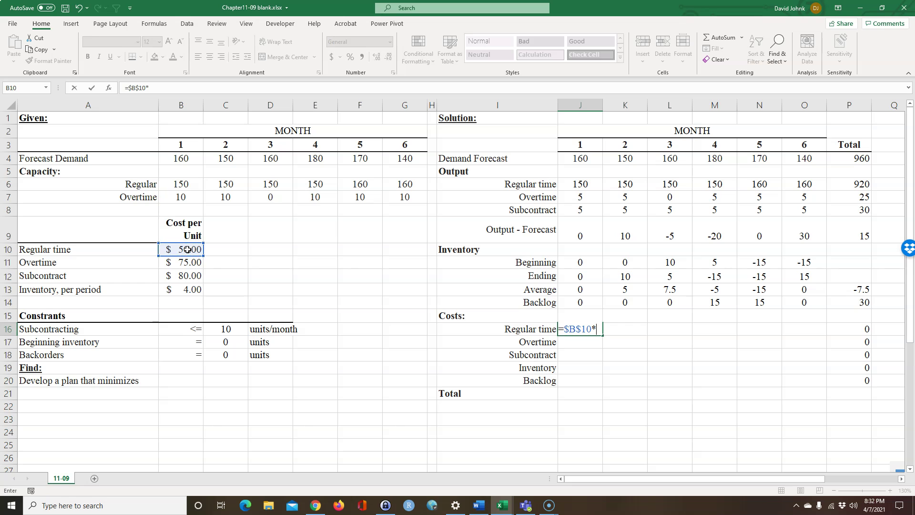
click(582, 182)
key(Return)
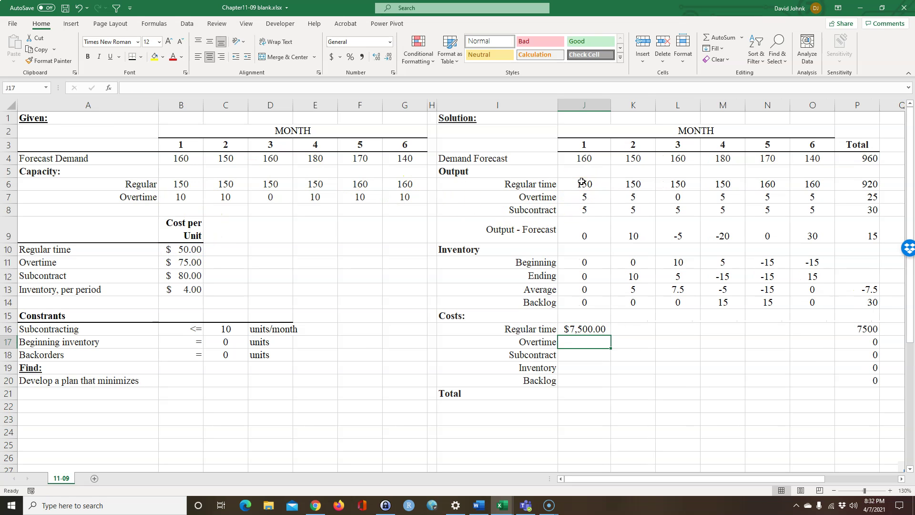
click(600, 329)
drag(611, 336, 817, 333)
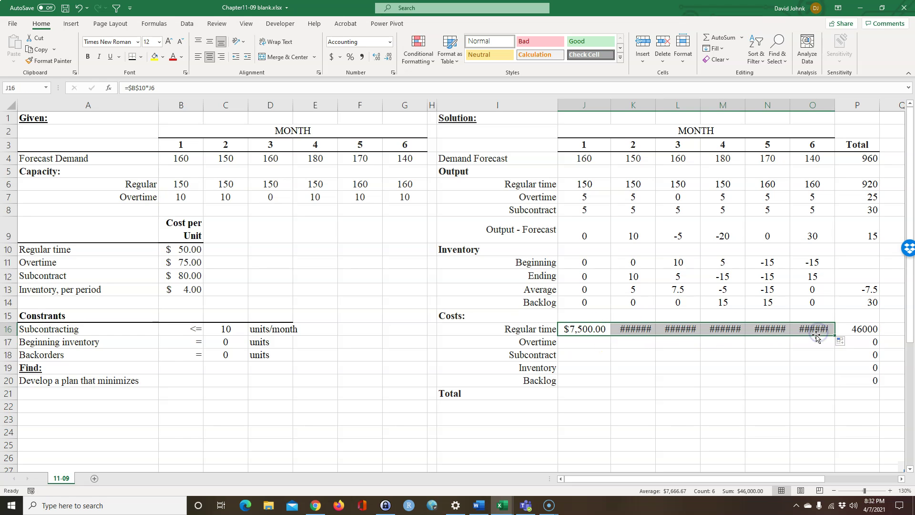
AutoFit the month columns J:O and format the Regular time costs in J16:O16 with no decimal places
drag(595, 105, 796, 110)
double_click(835, 105)
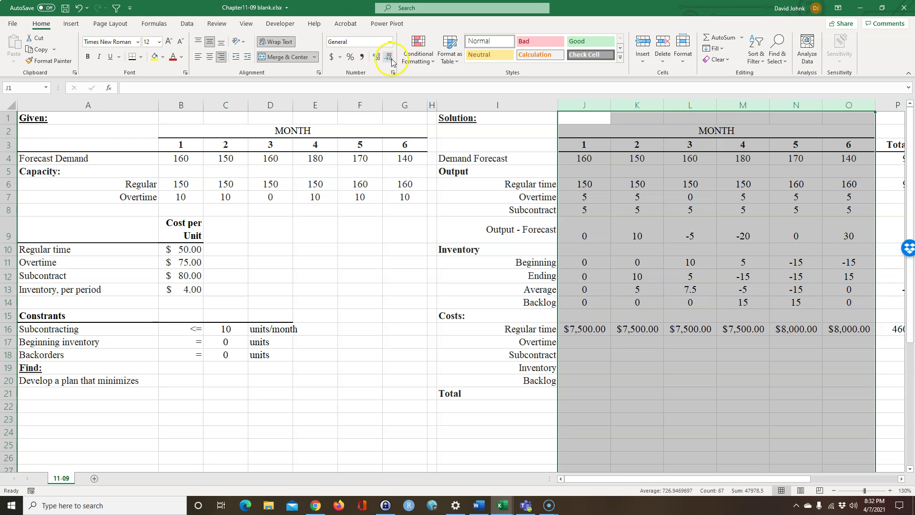
click(657, 342)
drag(593, 329, 866, 328)
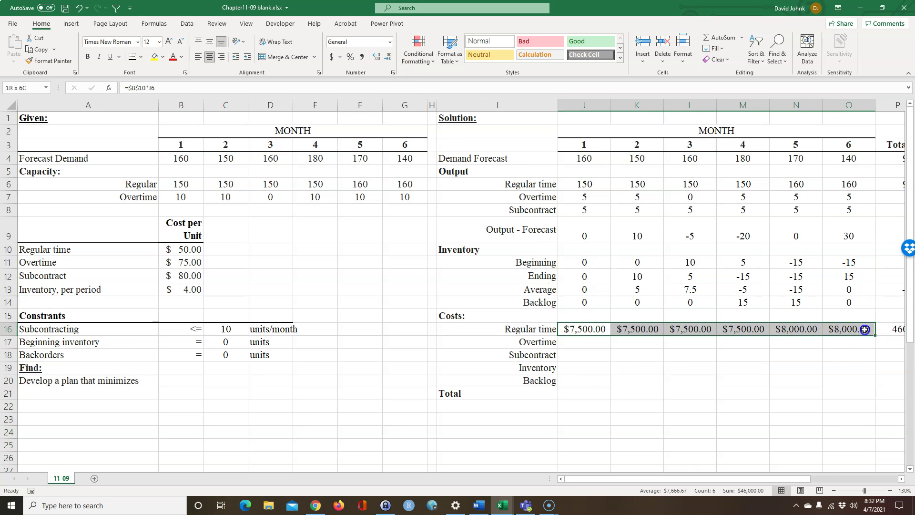
click(389, 57)
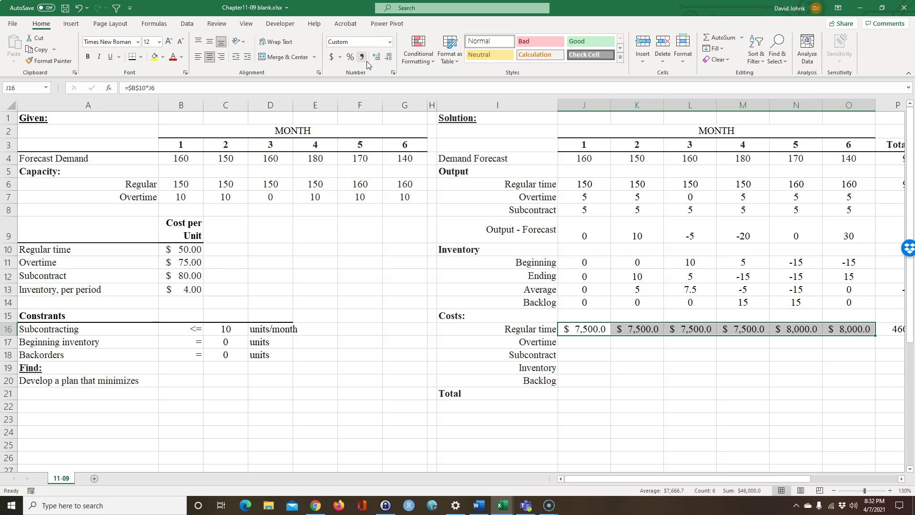
click(378, 58)
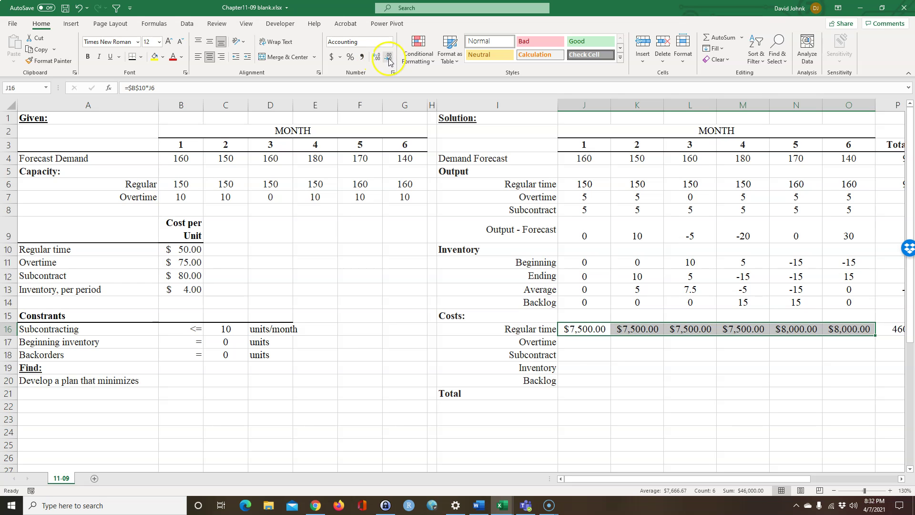
click(390, 58)
click(389, 58)
click(520, 289)
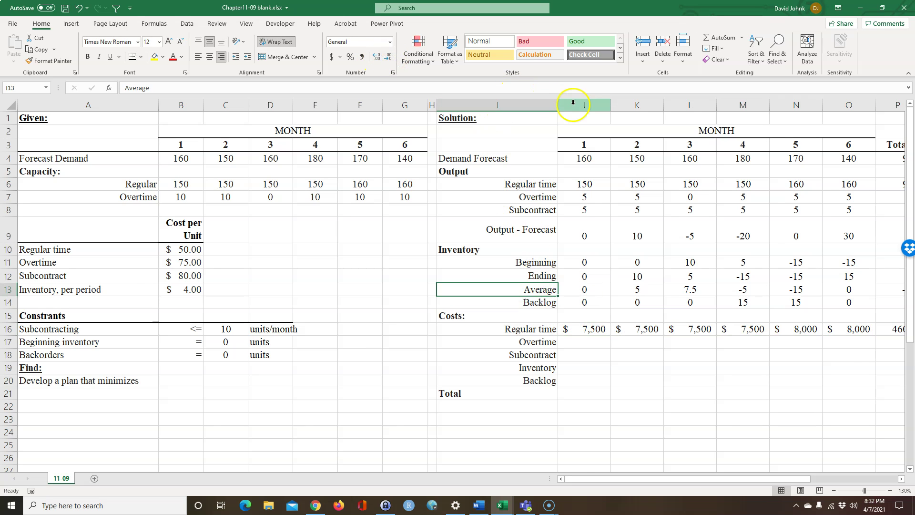
Refit the widths of month columns J:O to the shortened Regular time costs
drag(573, 103, 875, 103)
double_click(875, 105)
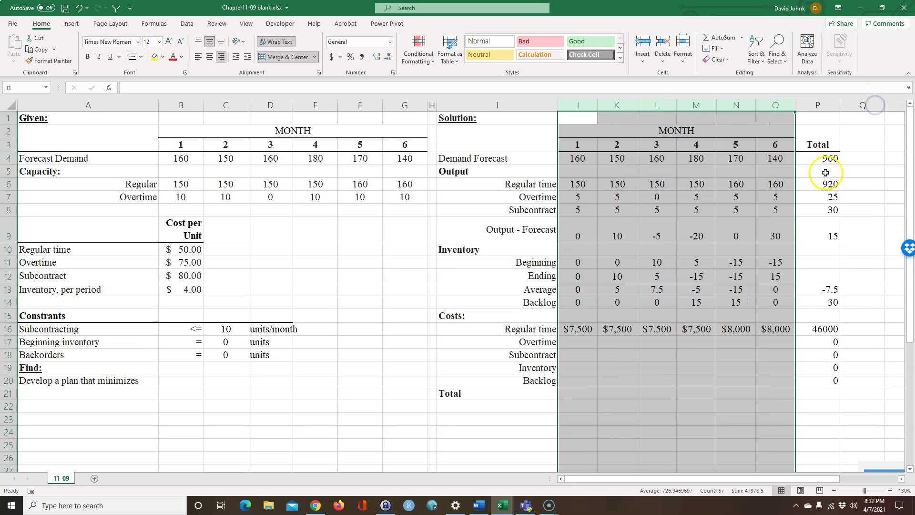
click(695, 355)
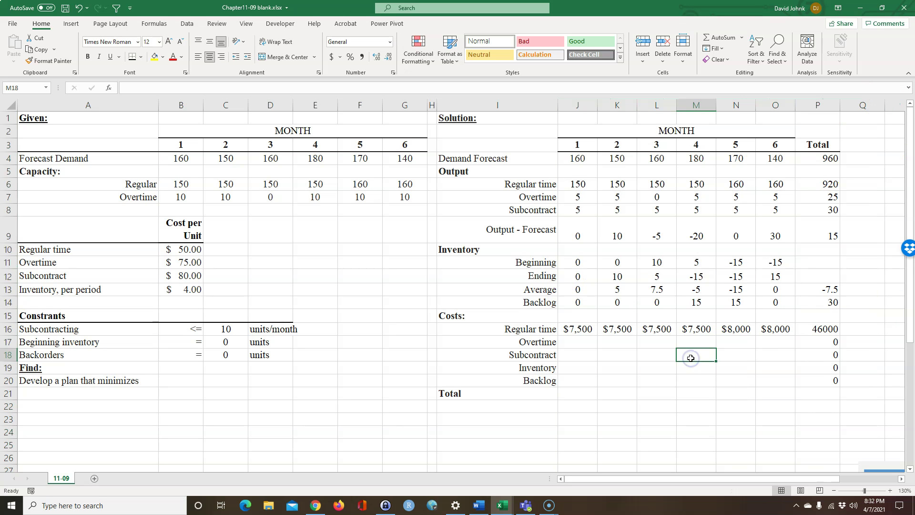
Copy the month 6 Regular time cost formatting from O16 to the remaining cost cells J17:P20 and the Regular time total in P16
click(579, 333)
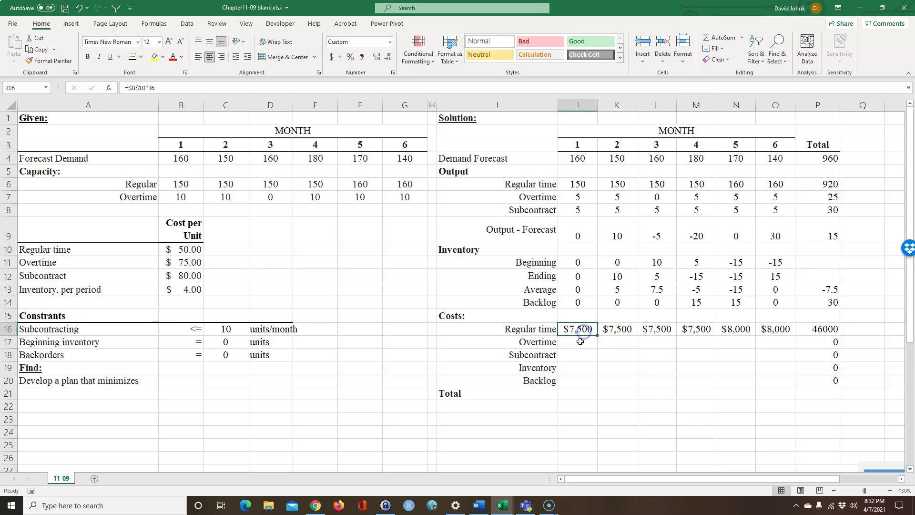
click(808, 329)
click(764, 329)
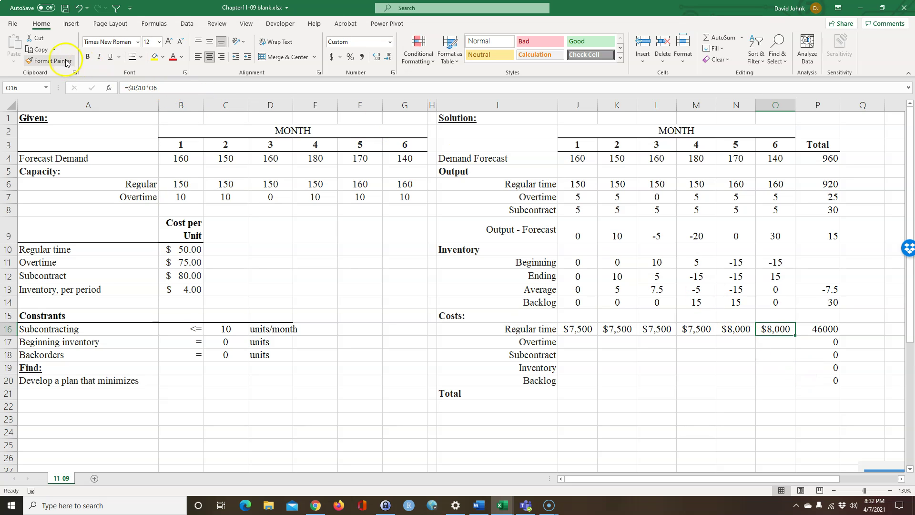
click(48, 61)
drag(576, 349, 822, 381)
click(824, 329)
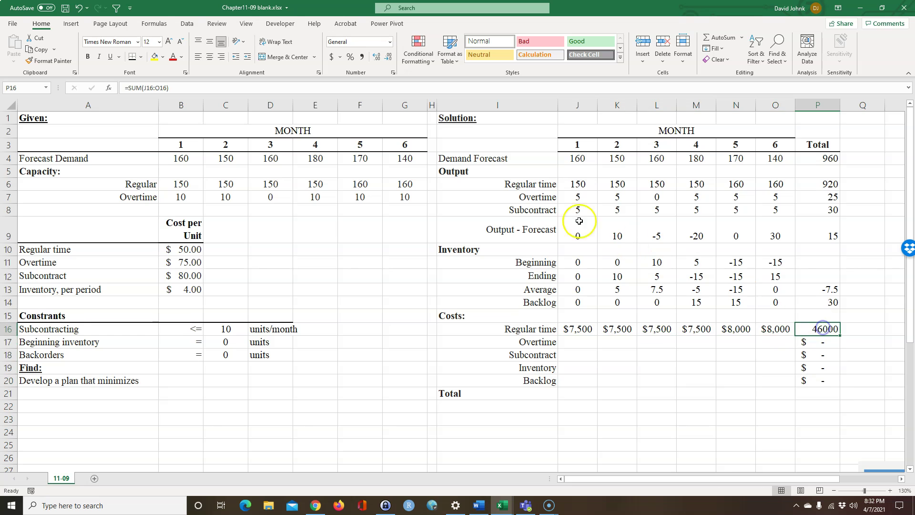
click(777, 329)
click(48, 61)
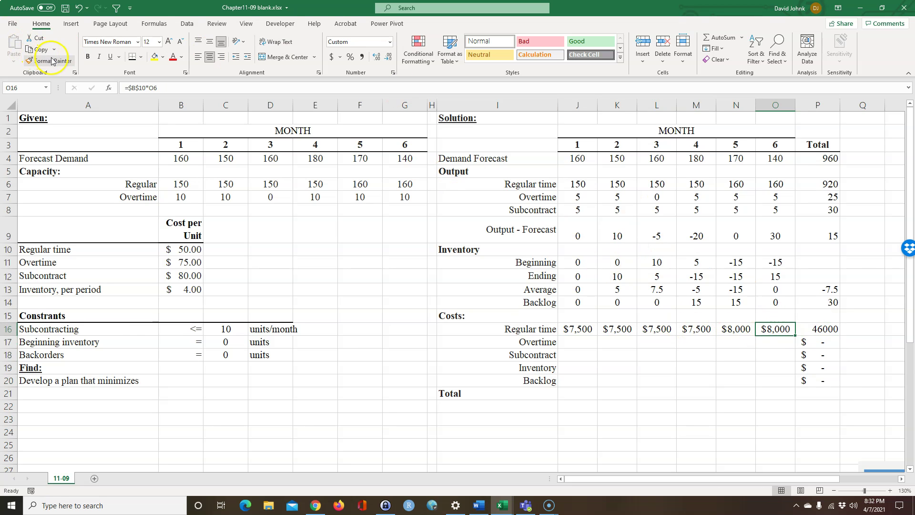
click(815, 327)
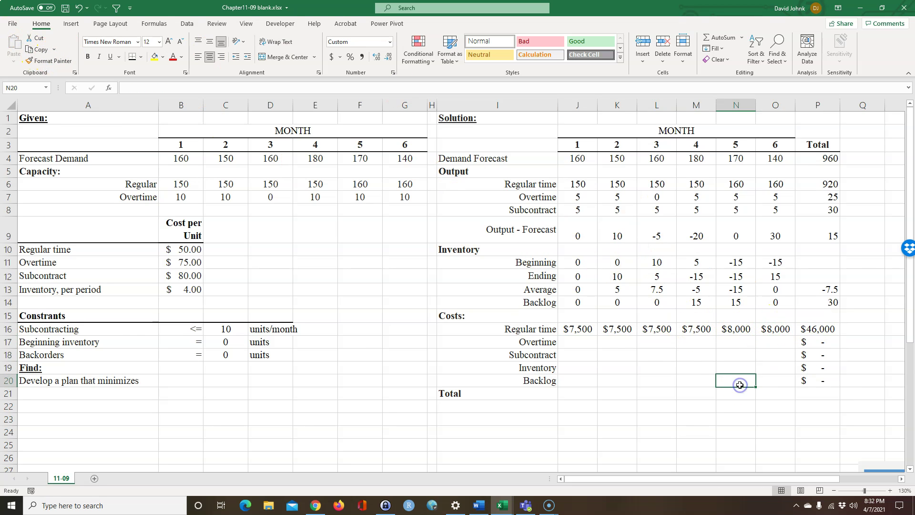
Calculate the month 1 Overtime cost in J17 with =$B$11*J7 and fill it across to month 6
click(575, 342)
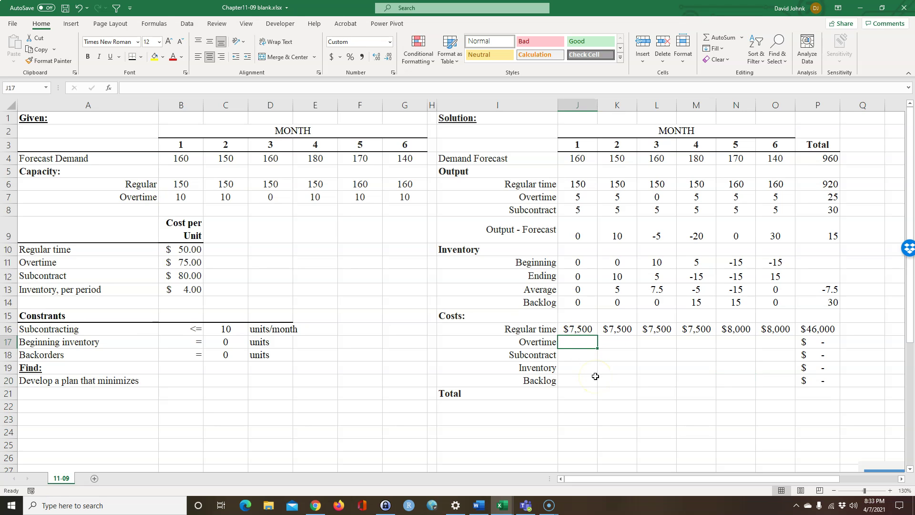
text(=)
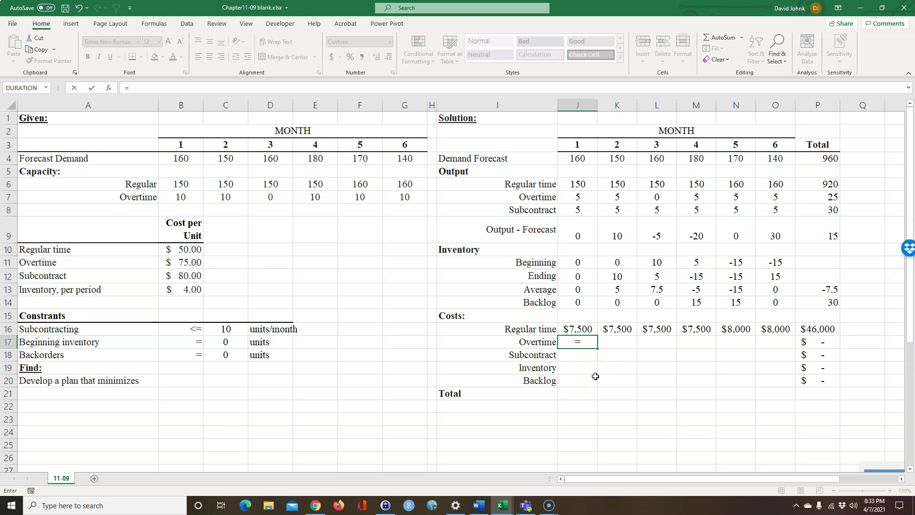
click(189, 260)
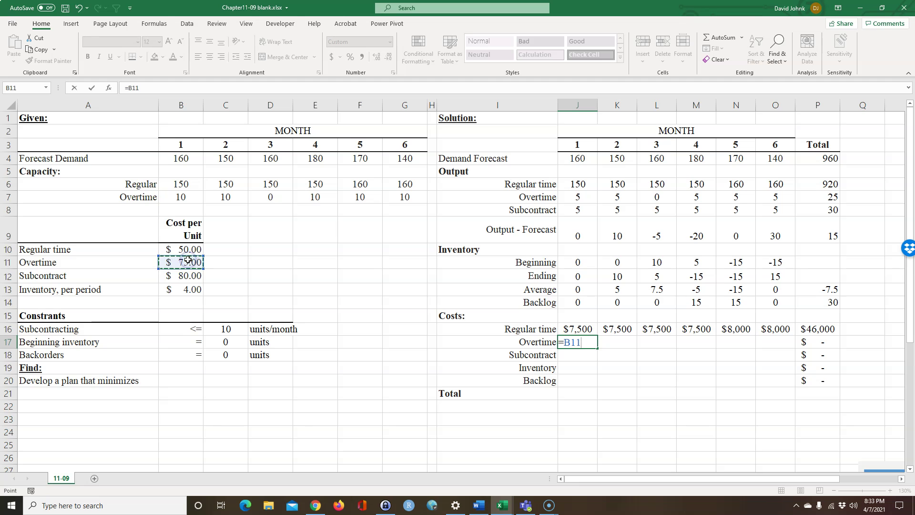
key(F4)
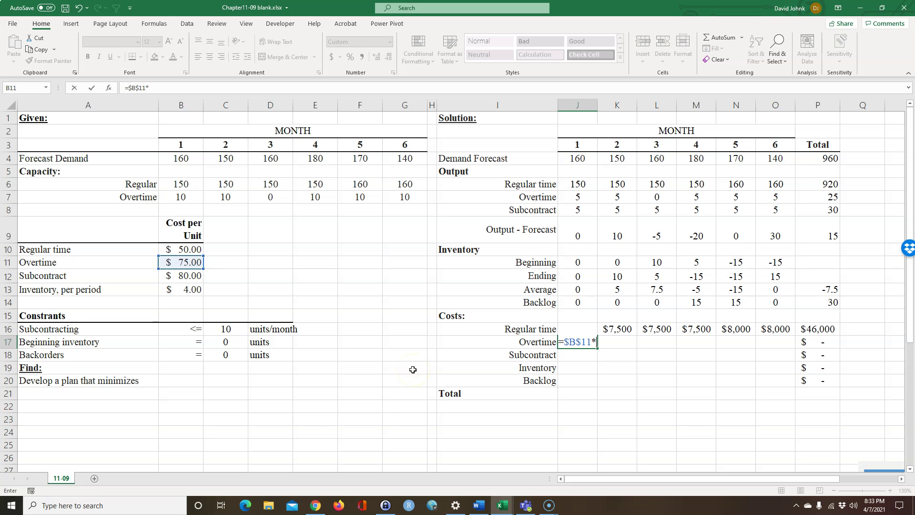
text(*)
click(579, 196)
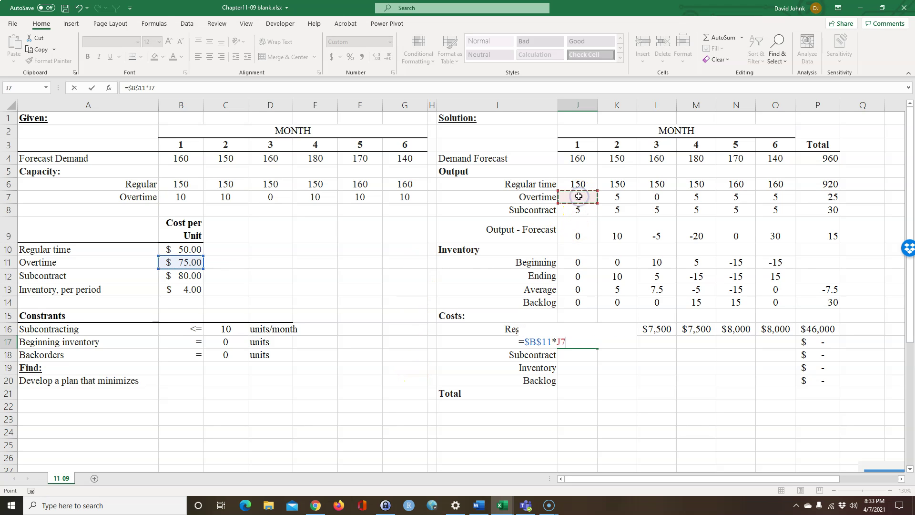
key(Return)
click(577, 341)
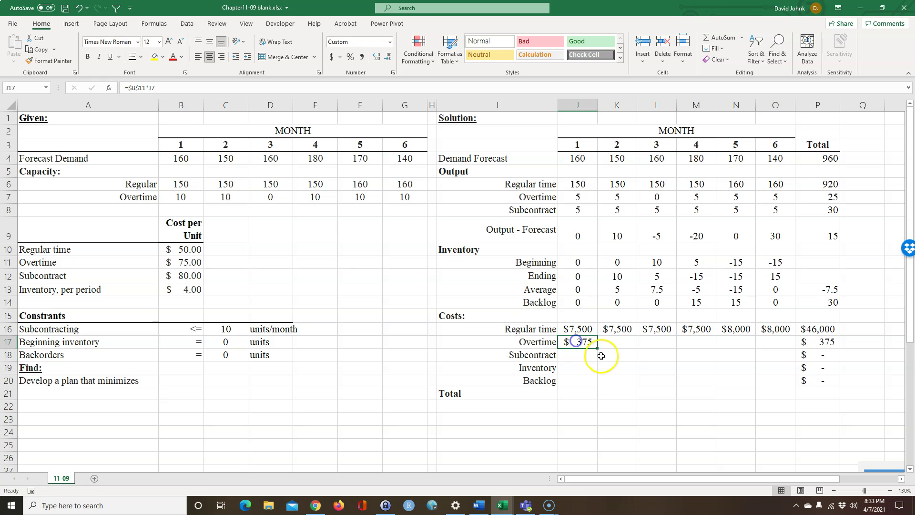
drag(598, 348, 777, 354)
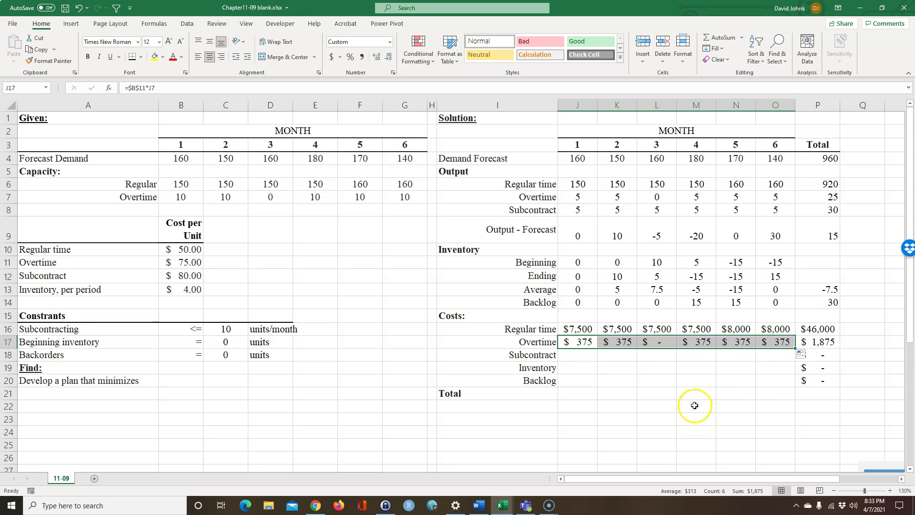
click(696, 438)
Calculate the month 1 Subcontract cost in J18 with =$B$12*J8 and fill it across to month 6
click(574, 354)
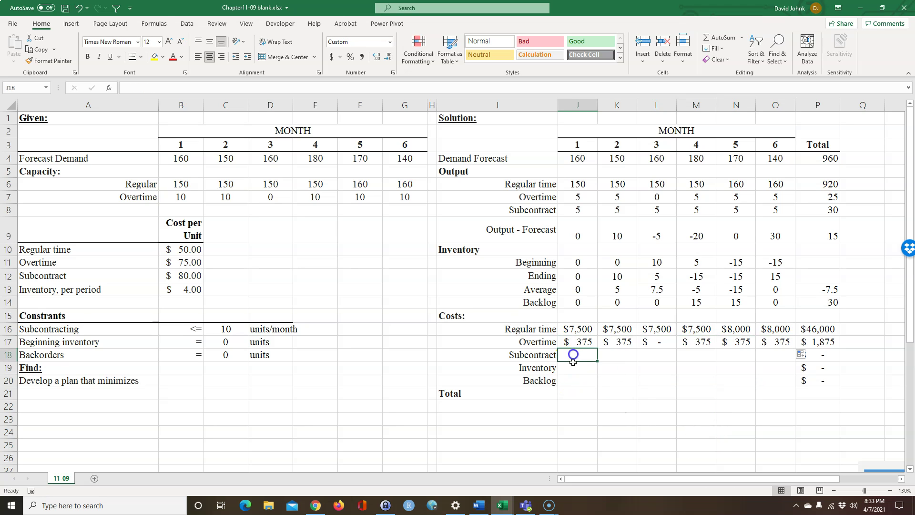
text(=)
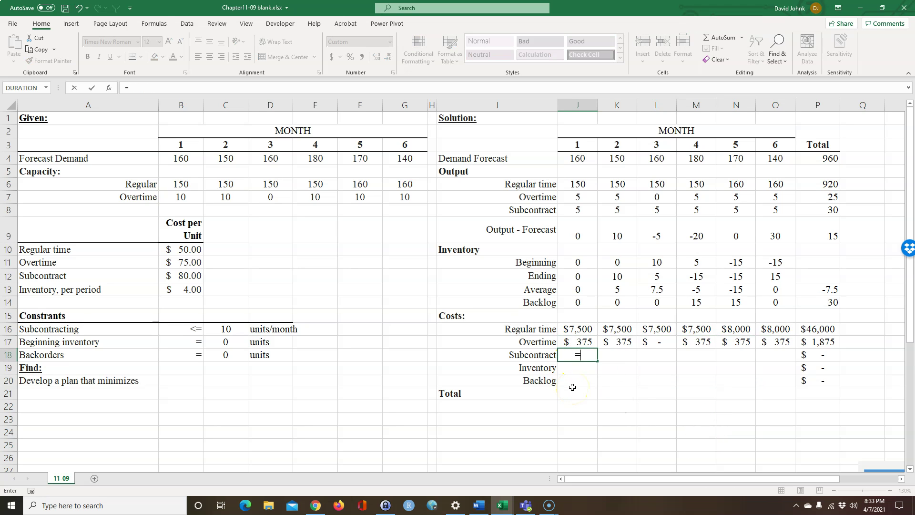
click(187, 277)
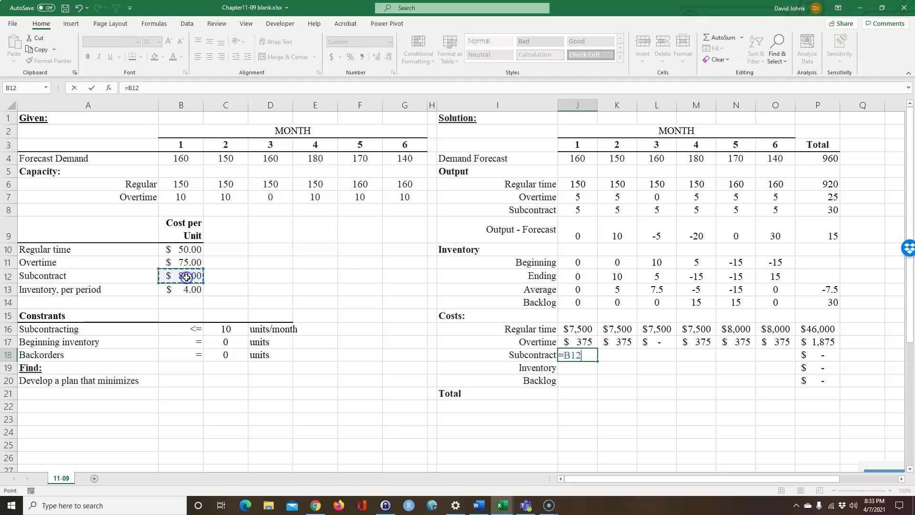
key(F4)
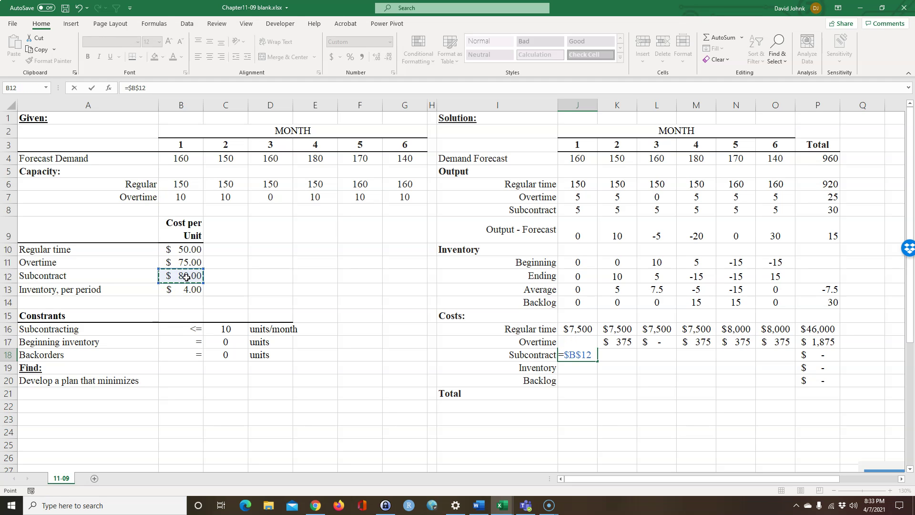
text(*)
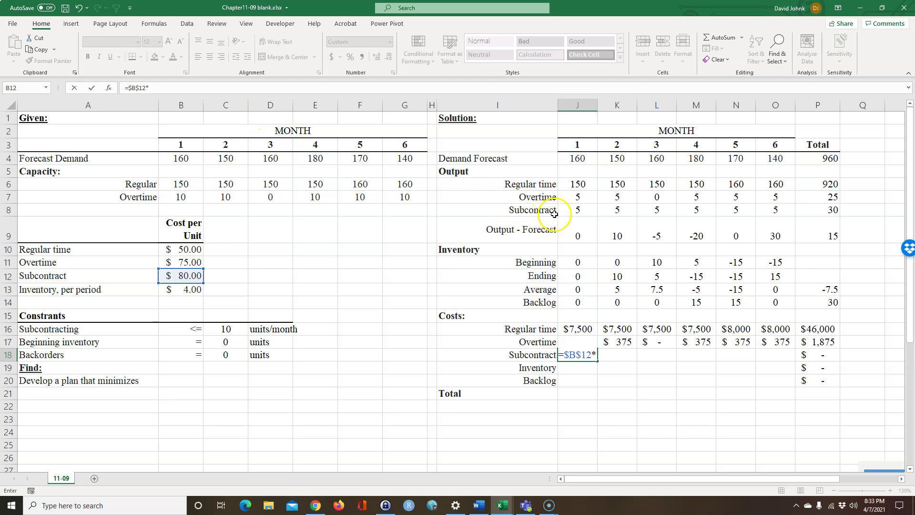
click(571, 212)
key(Return)
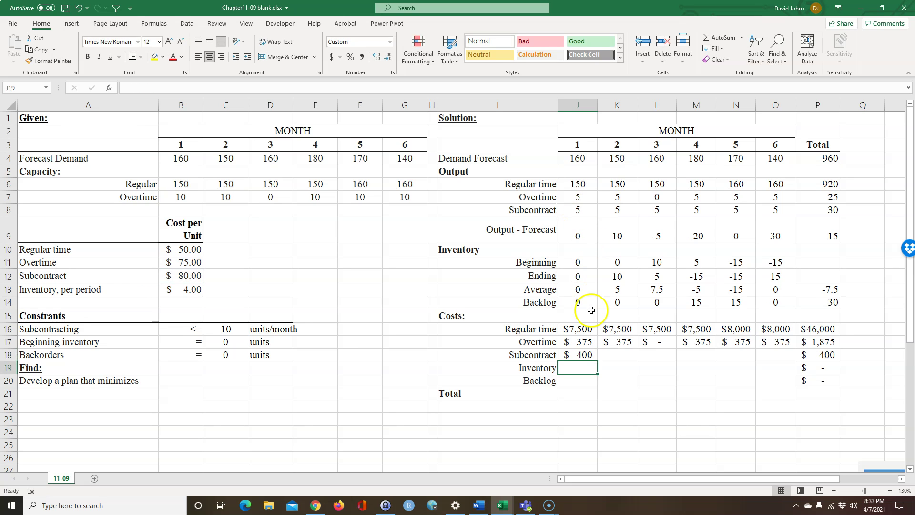
click(584, 355)
drag(597, 362, 778, 356)
Calculate the month 1 Inventory cost in J19 with =$B$13*J13 and fill it across to month 6
click(581, 368)
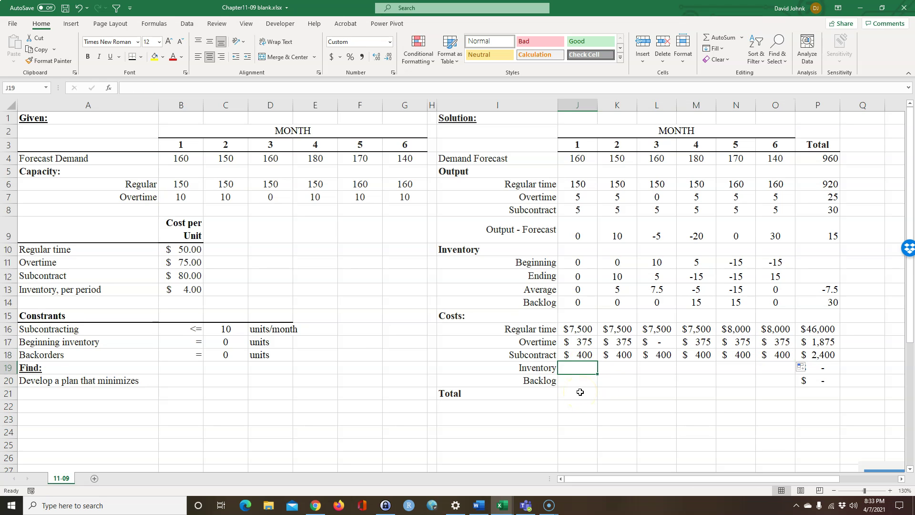
text(=)
click(187, 288)
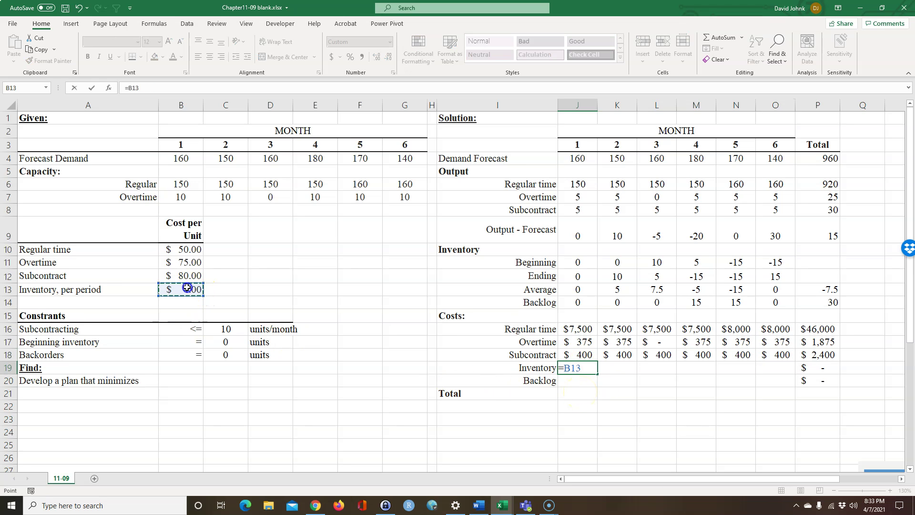
key(F4)
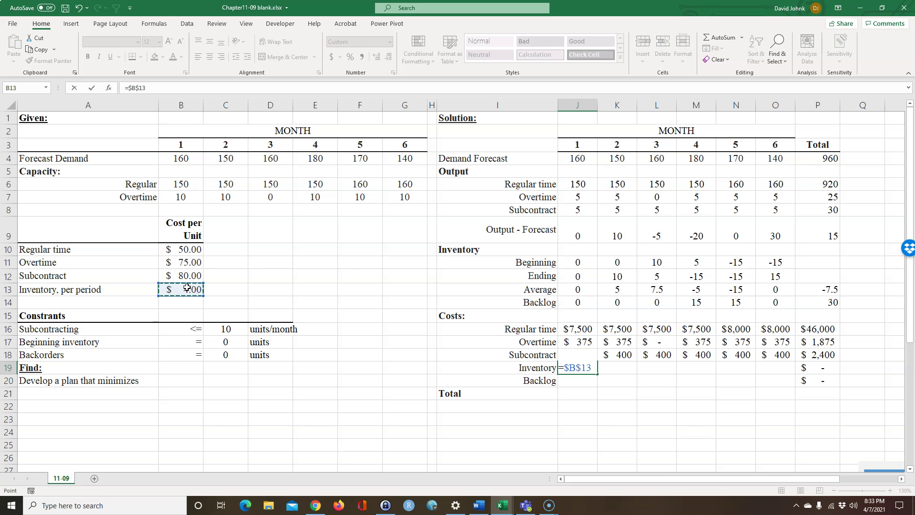
click(579, 291)
key(Return)
click(582, 368)
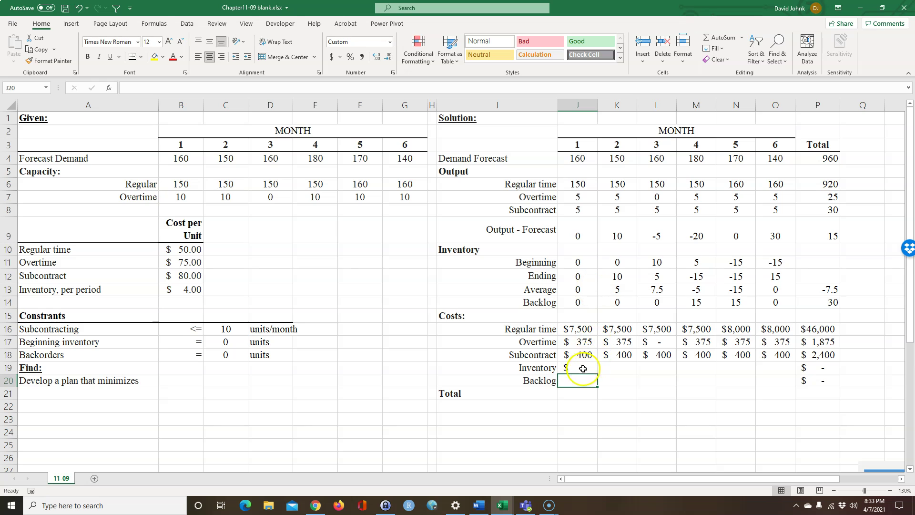
drag(599, 376, 793, 374)
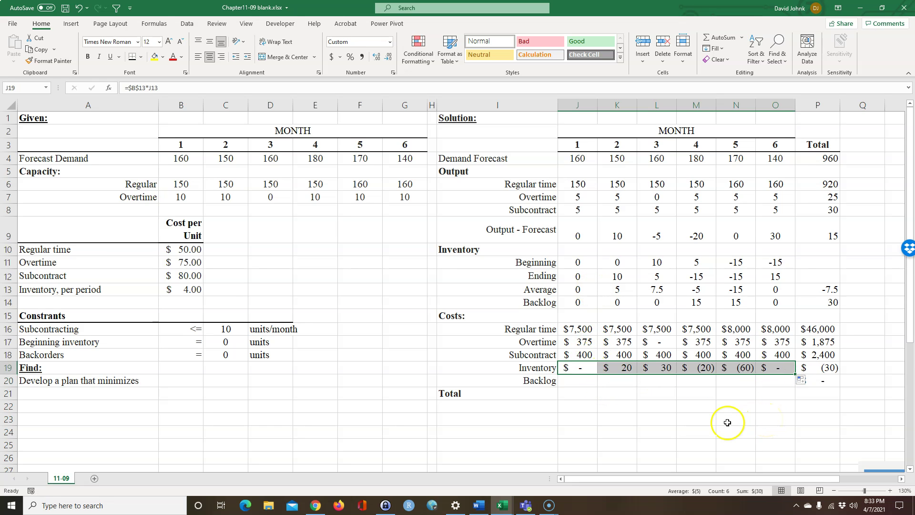
click(706, 367)
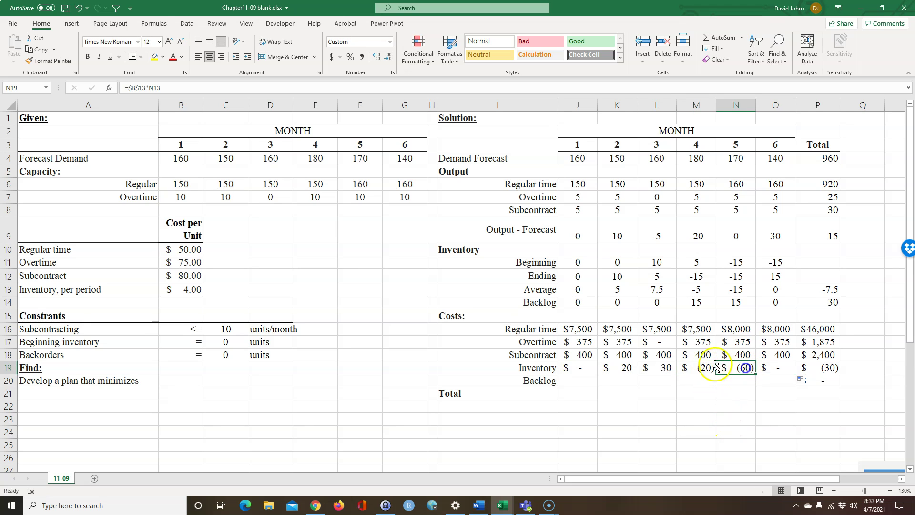
click(746, 368)
click(696, 370)
click(746, 368)
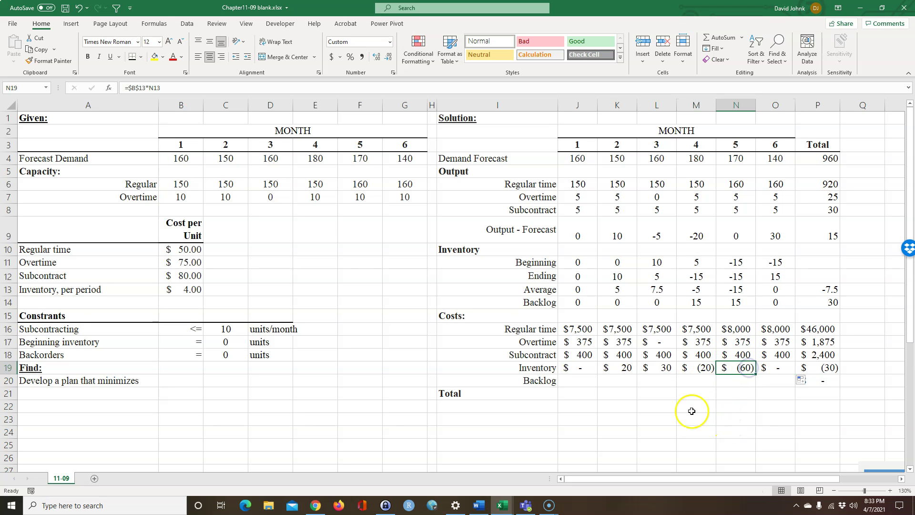
click(698, 444)
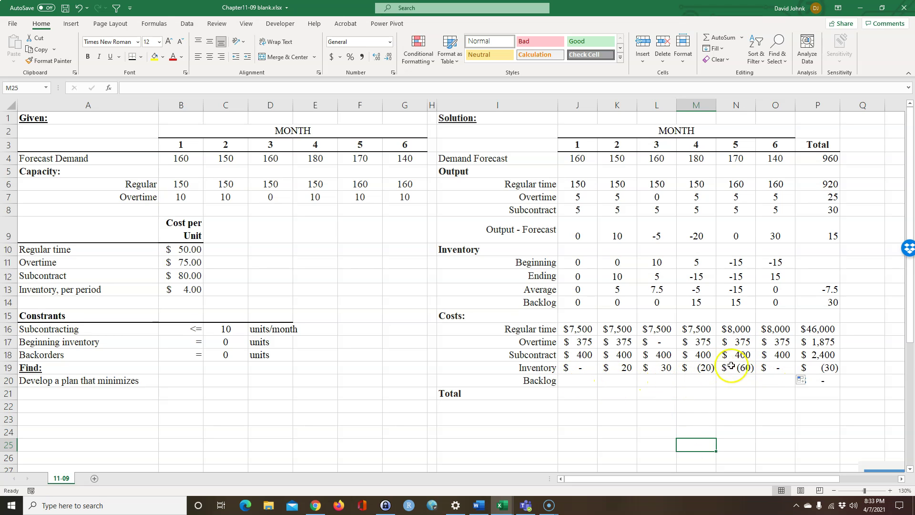
click(645, 398)
Enter 0 as the Backlog cost for each of the six months in J20:O20
click(584, 384)
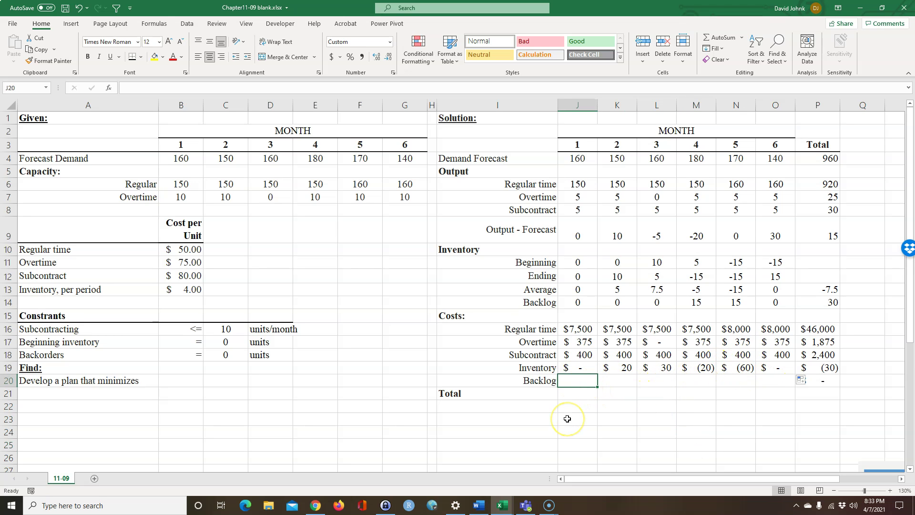
text(0)
key(Tab)
text(0)
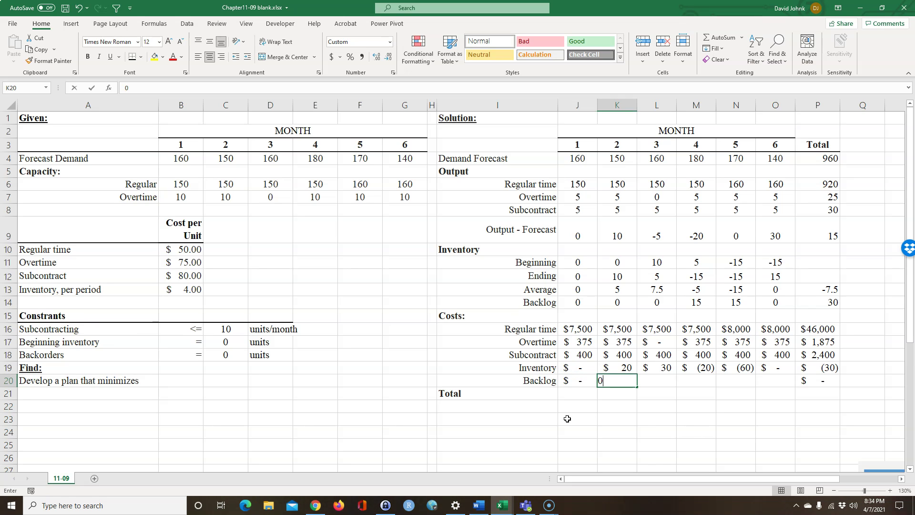
key(Tab)
text(0)
key(Tab)
key(0)
key(Tab)
text(0)
key(Tab)
text(0)
key(Tab)
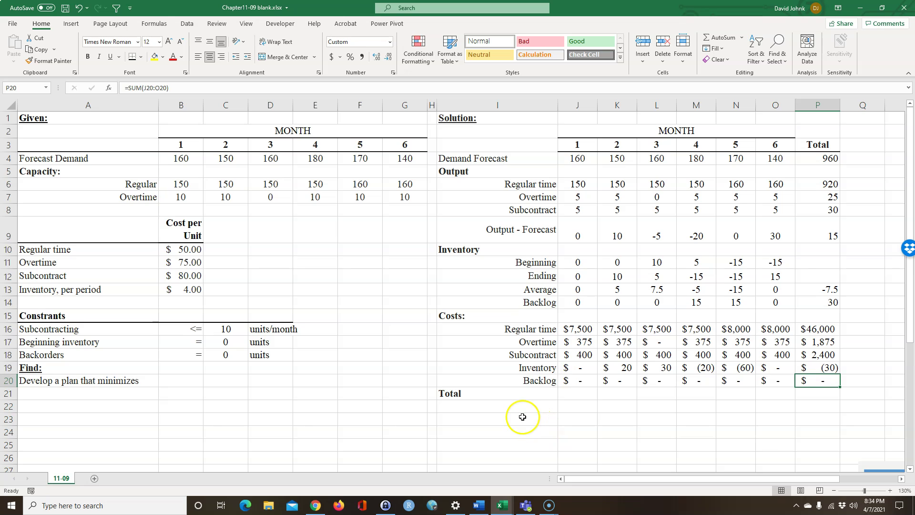
click(57, 302)
click(172, 298)
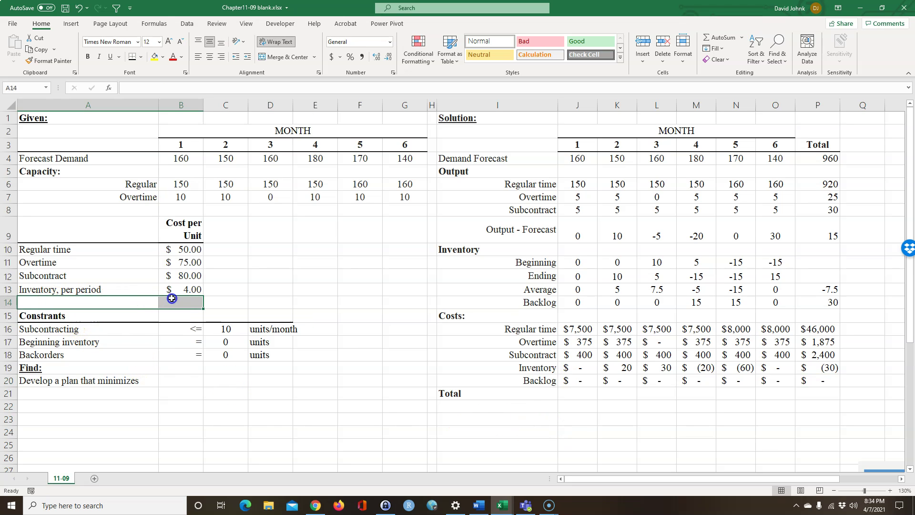
click(458, 421)
click(582, 382)
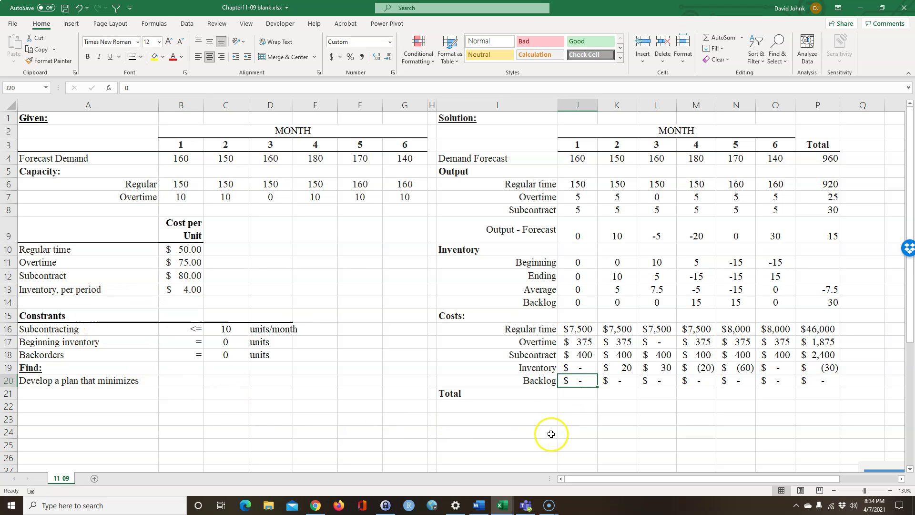
Total the month 1 costs in J21 with =SUM(J16:J20) and fill the formula across through the Total column, P21
click(578, 393)
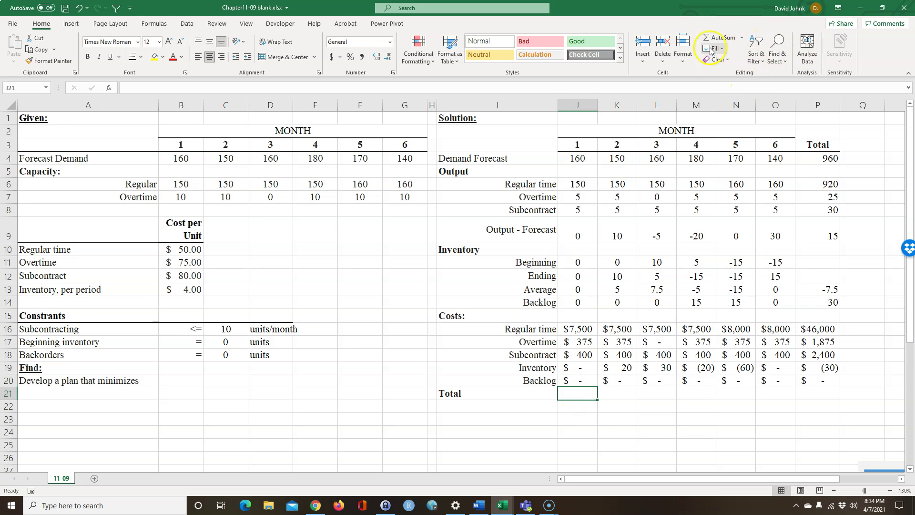
click(722, 39)
click(722, 38)
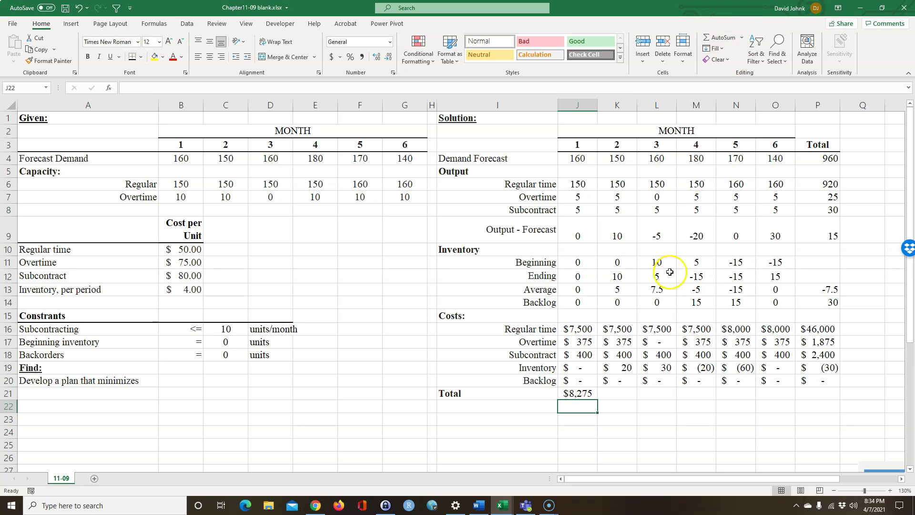
click(580, 390)
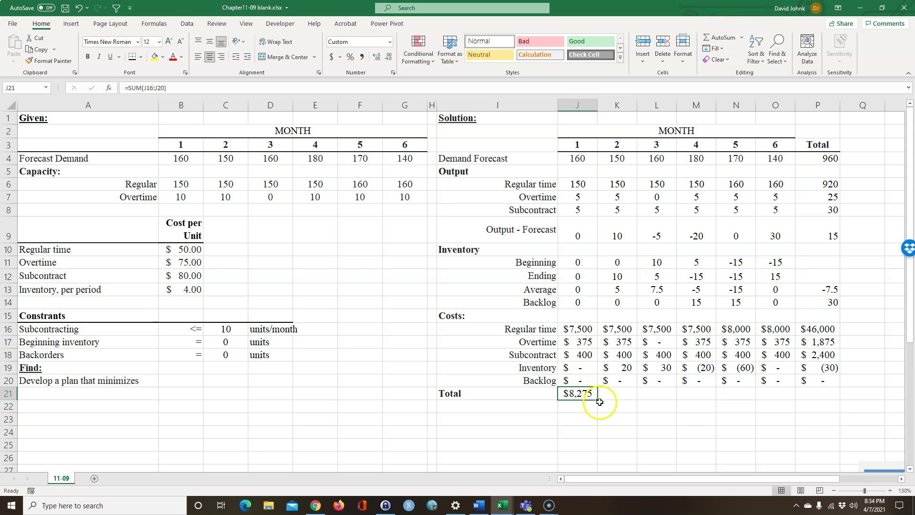
drag(599, 401, 821, 403)
Add a cross-check of the overall cost in Q21 by summing the Total column's cost rows, and label it "check" in Q20
click(869, 400)
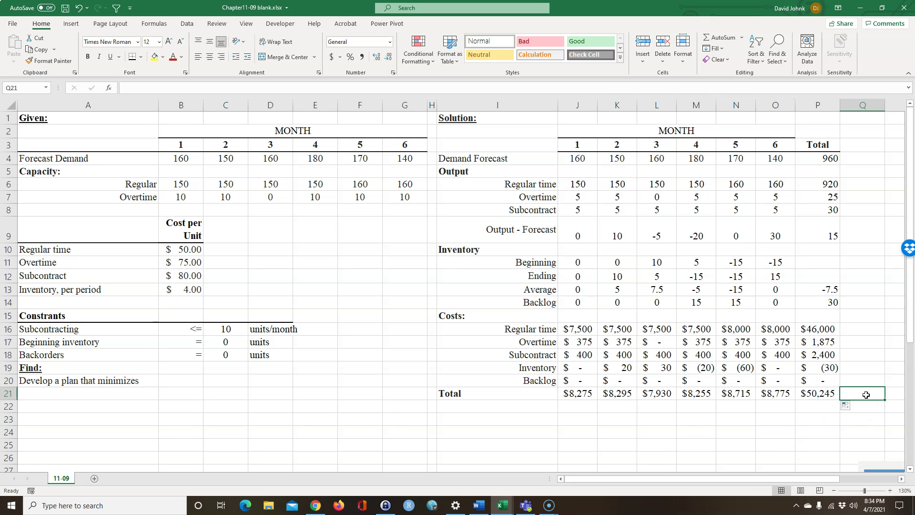
text(=sum()
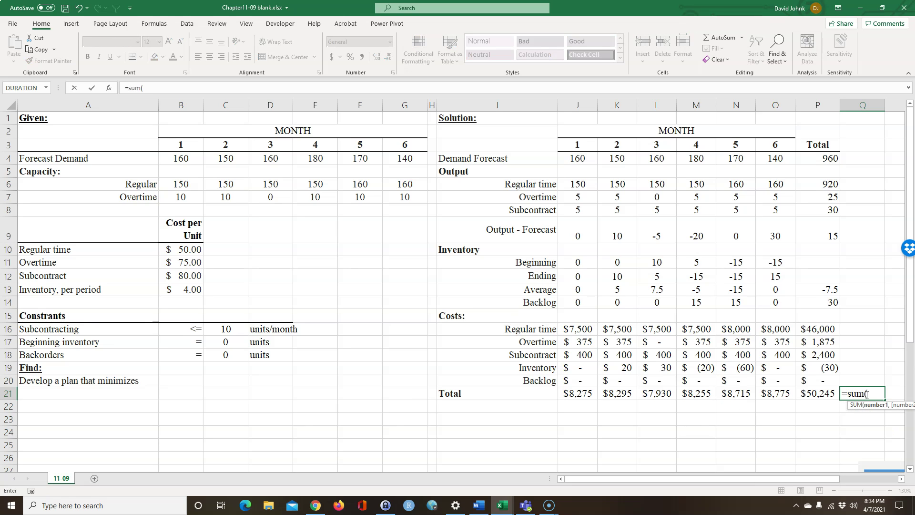
drag(817, 329, 818, 375)
key(Return)
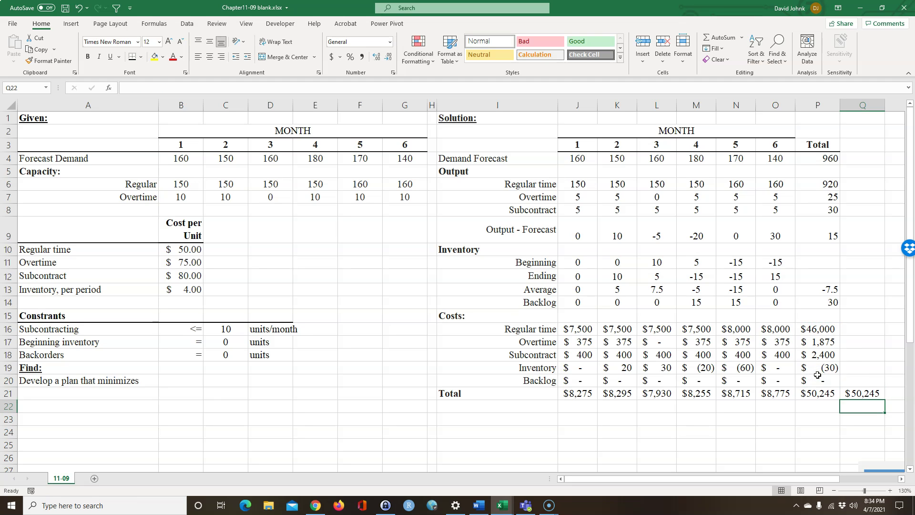
click(856, 382)
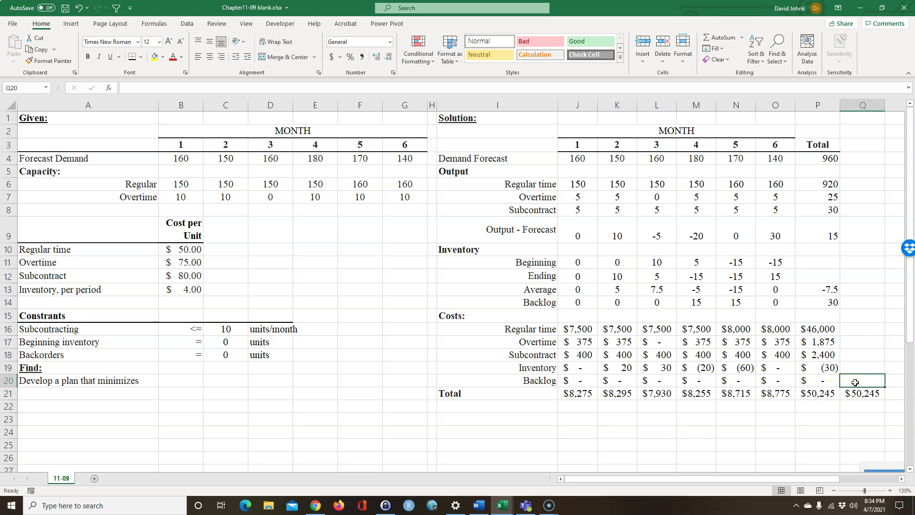
text(ch)
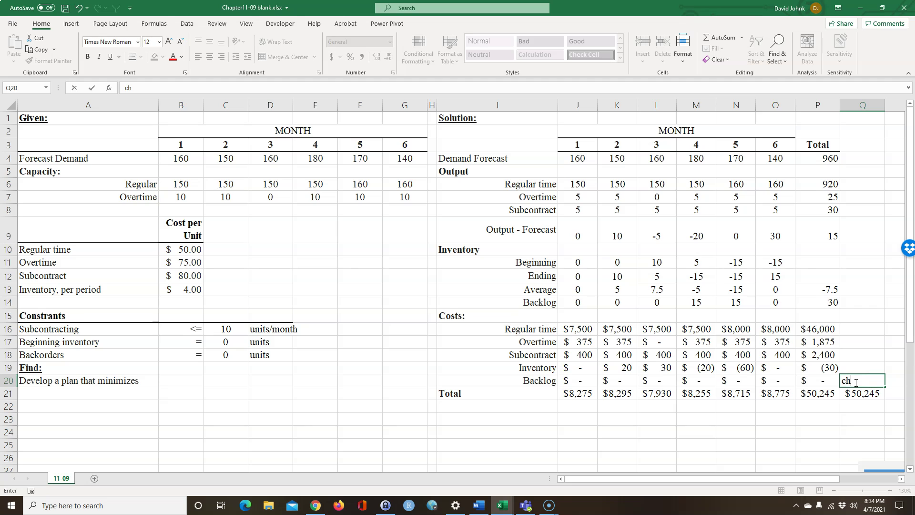
text(eck)
key(Return)
click(800, 431)
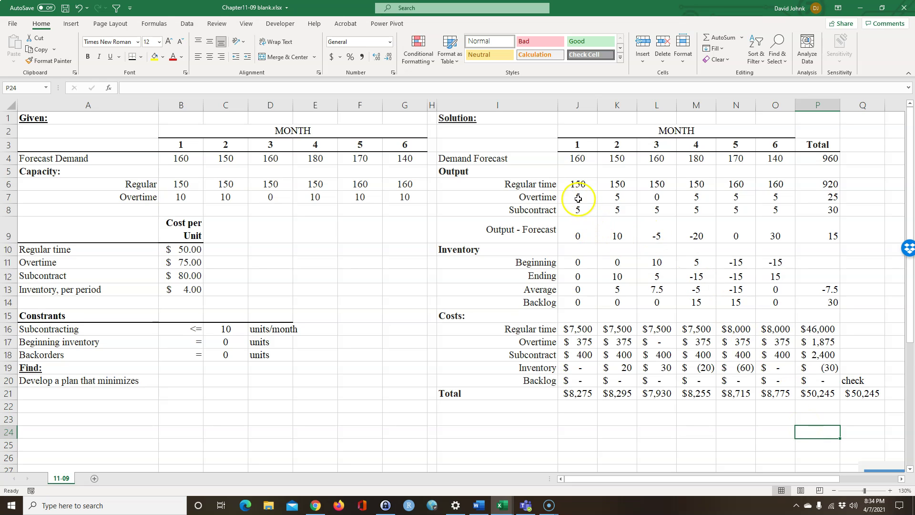
Examine the Overtime and Subcontract output quantities in J7:O8 against the overall cost in P21 and their unit costs in B11 and B12
drag(577, 195, 778, 205)
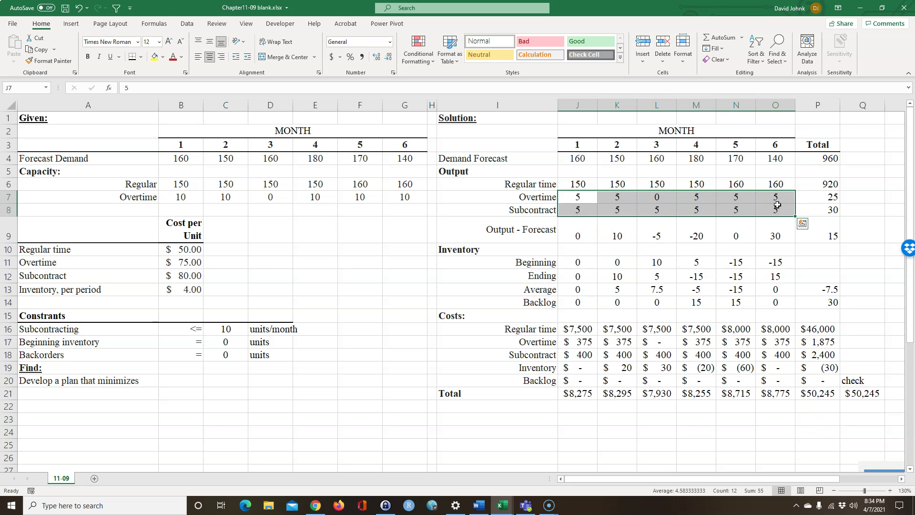
click(823, 392)
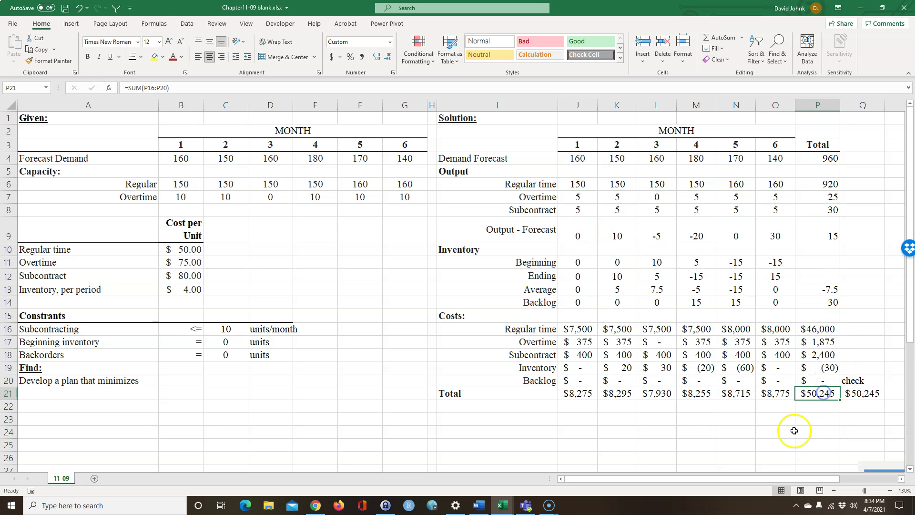
click(584, 203)
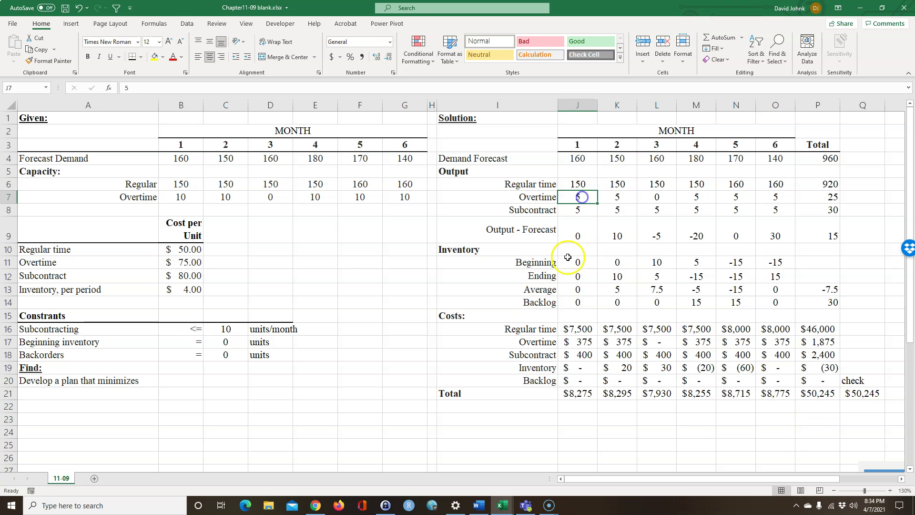
click(578, 210)
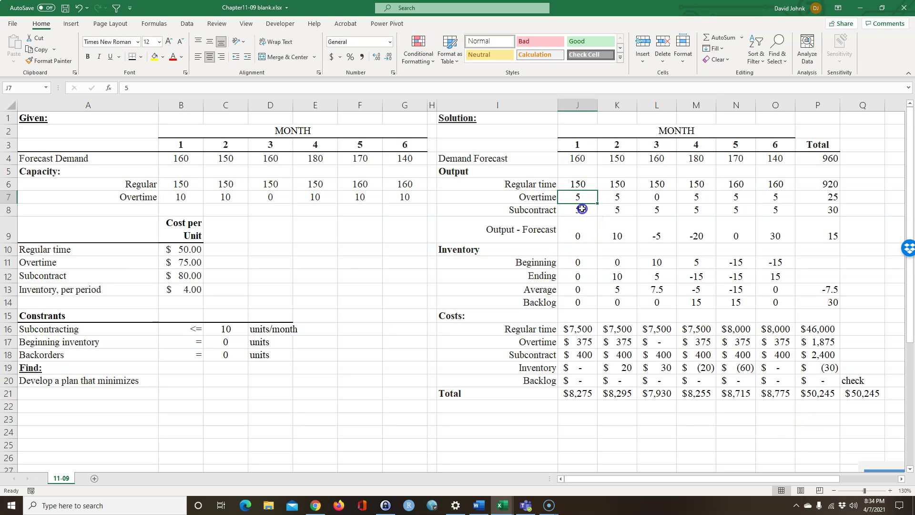
click(579, 198)
click(578, 210)
click(580, 197)
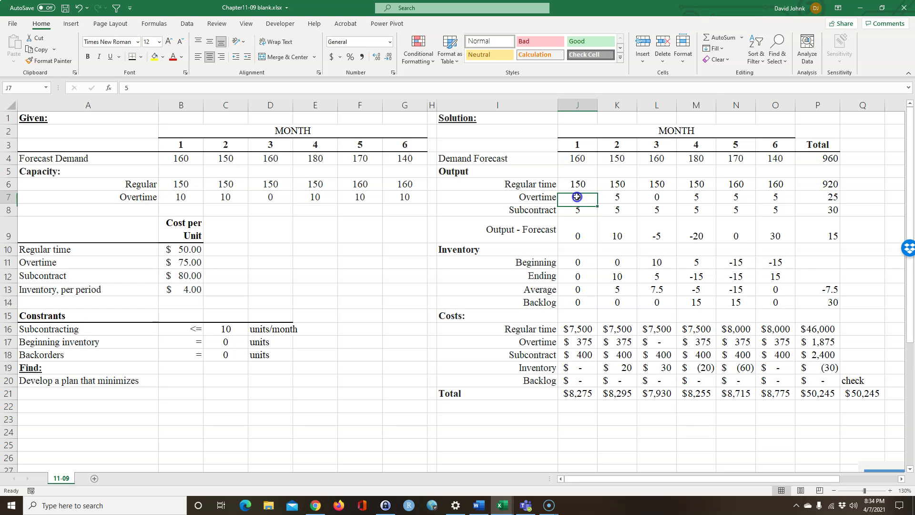
click(577, 210)
click(579, 197)
click(577, 210)
click(188, 262)
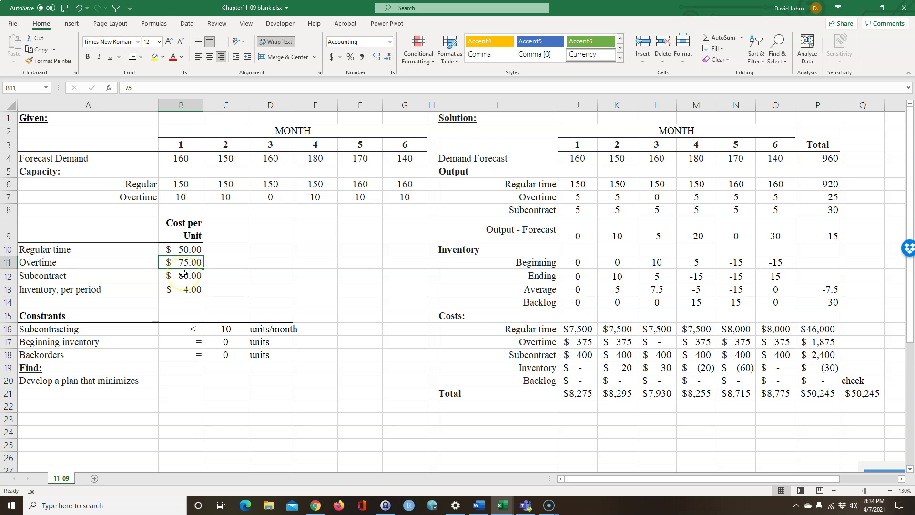
click(183, 274)
click(581, 198)
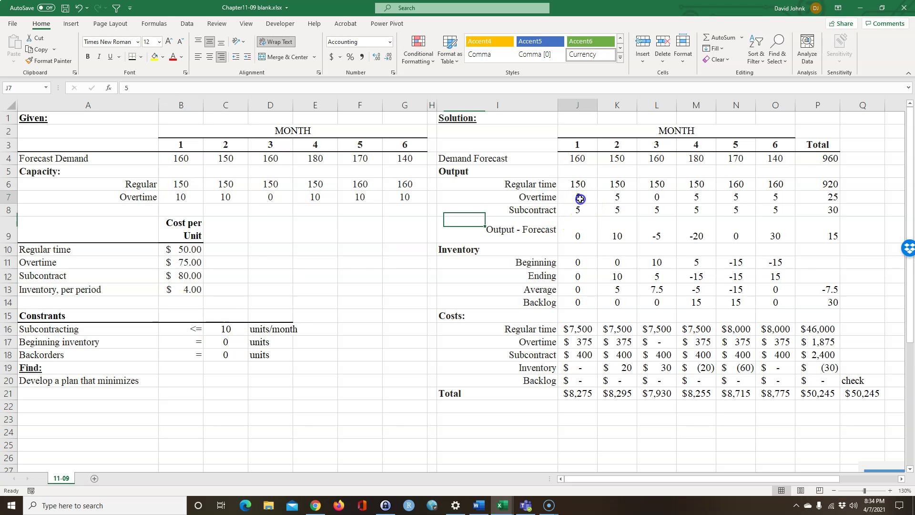
Set the month 1 Overtime output in J7 to 10 and the Subcontract output in J8 to 0
text(10)
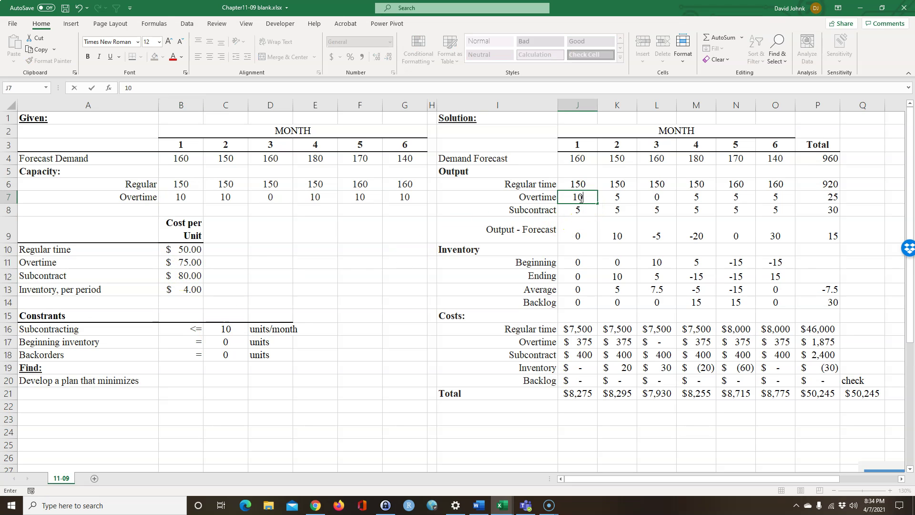
key(Return)
key(Return)
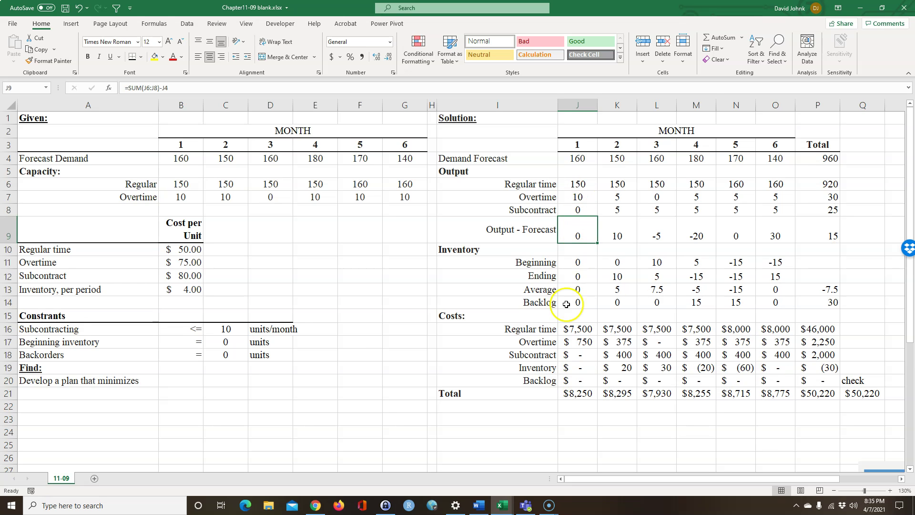
click(575, 200)
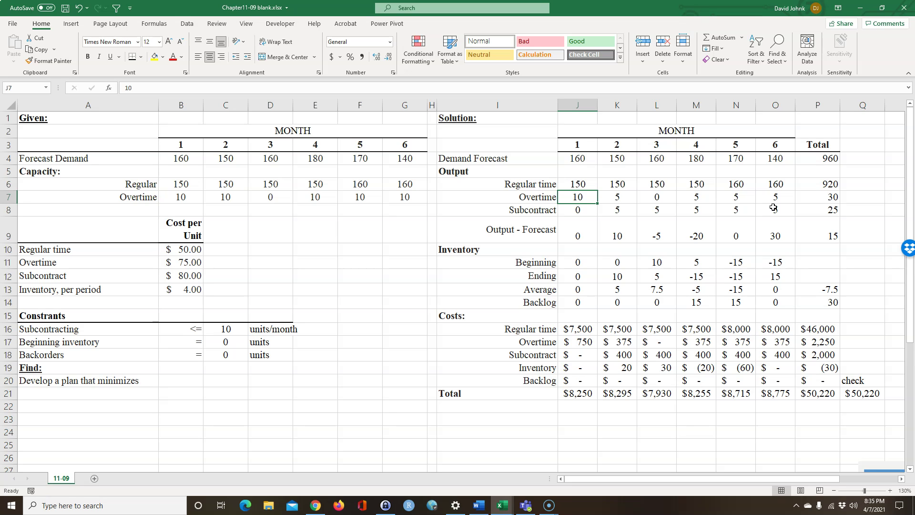
Set up Solver to minimize the total cost in P21 by changing the Overtime and Subcontract cells J7:O8
click(188, 24)
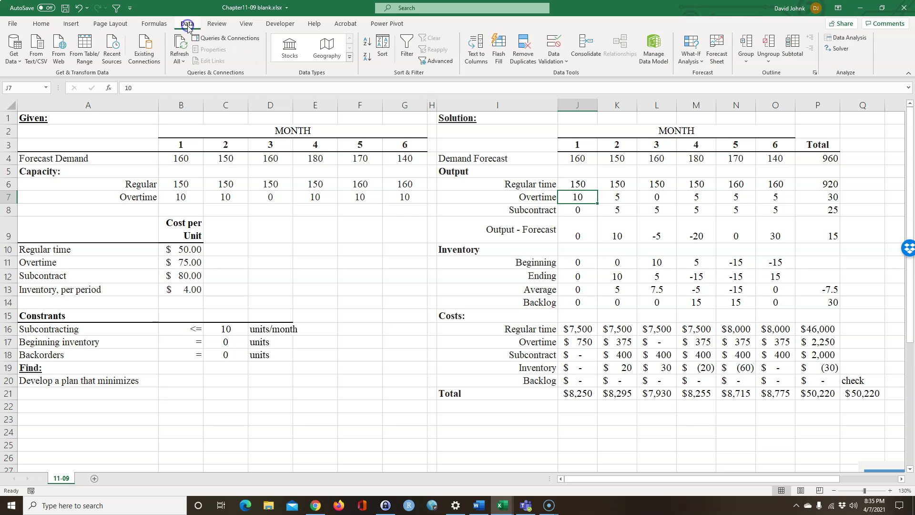
click(839, 51)
drag(778, 127, 204, 146)
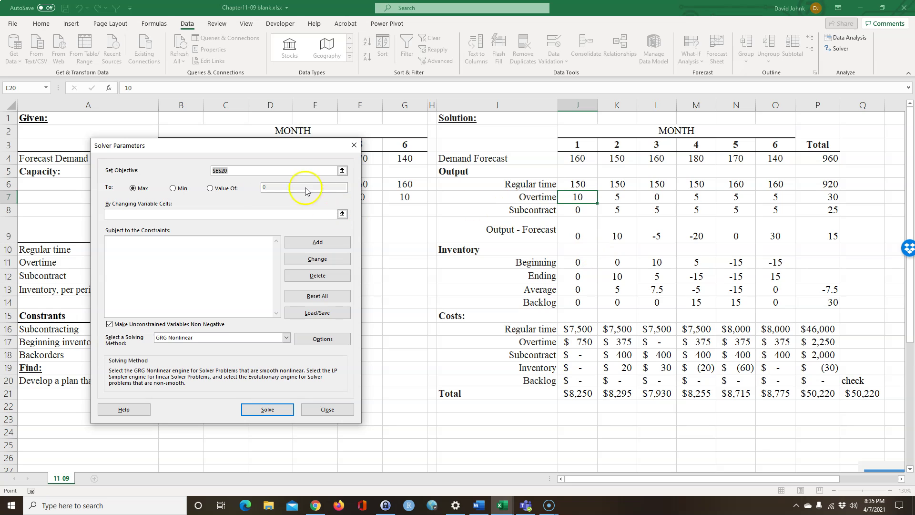
drag(236, 146, 232, 151)
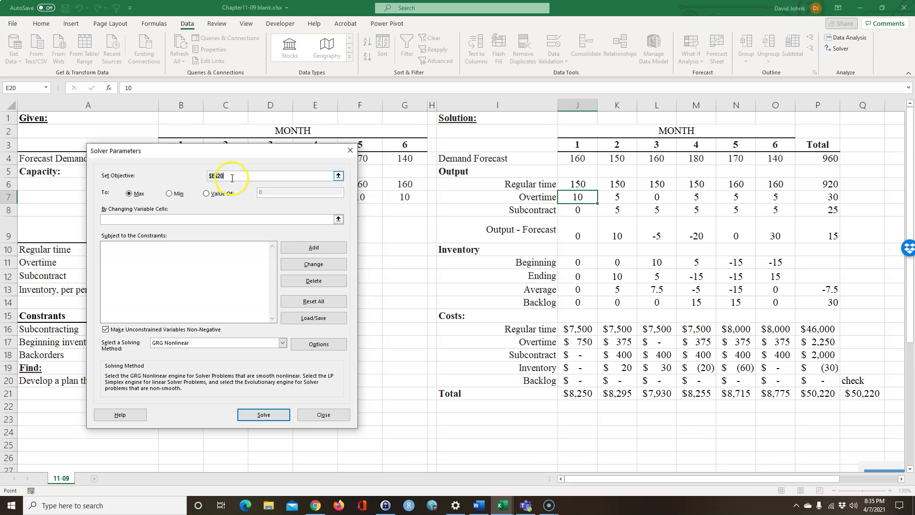
click(817, 393)
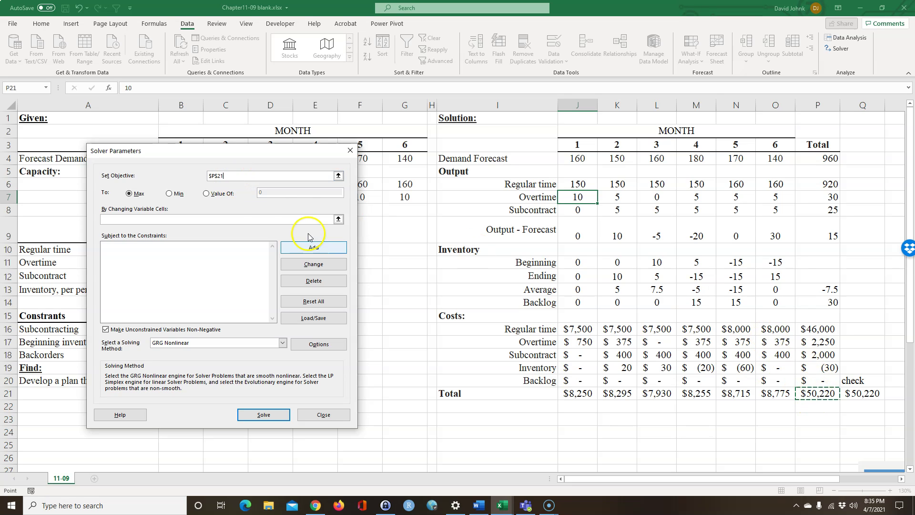
click(169, 193)
click(151, 219)
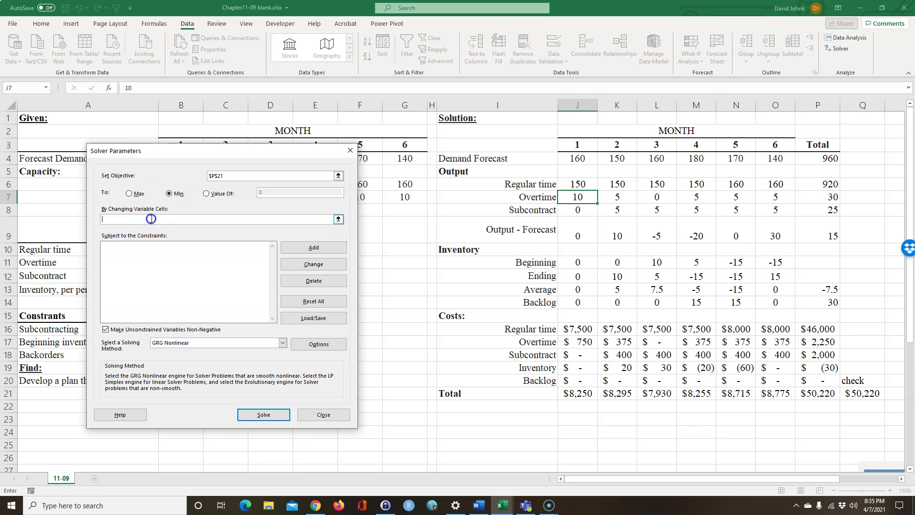
drag(581, 197, 766, 213)
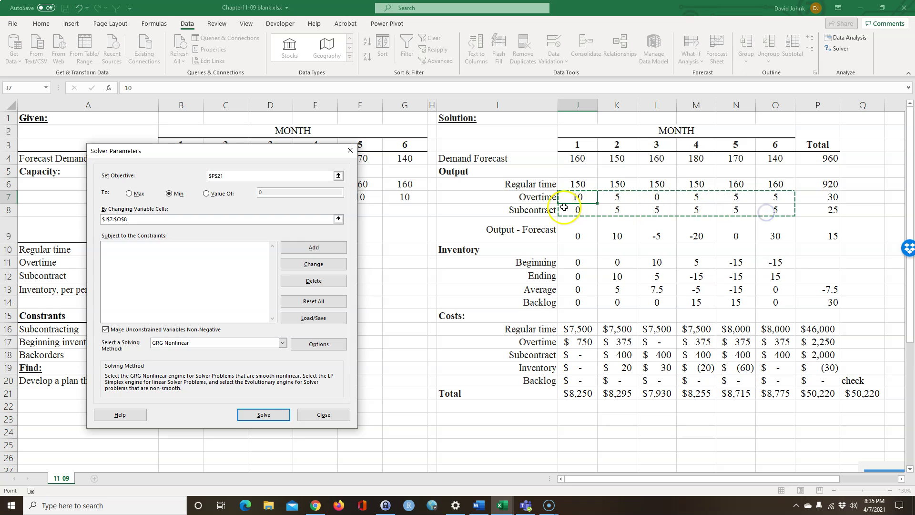
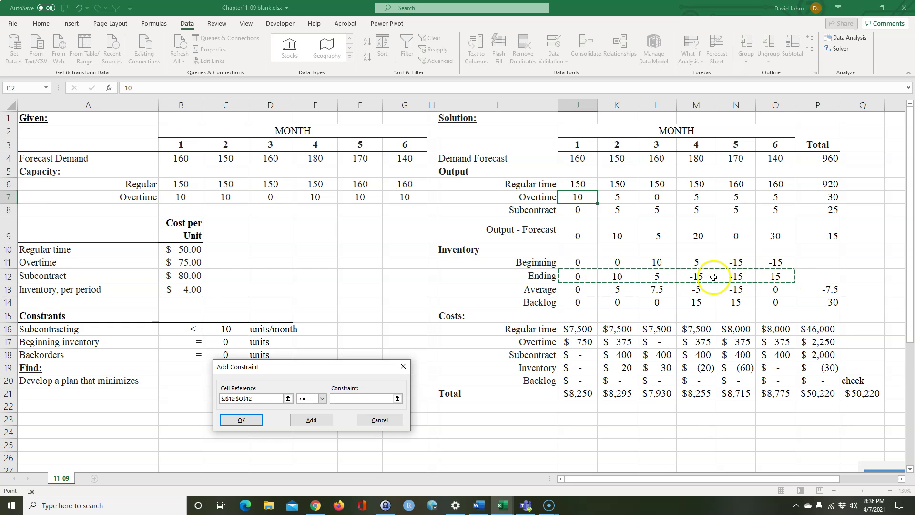
Add a Solver constraint that the Ending inventory in J12:O12 is >= 0
click(325, 399)
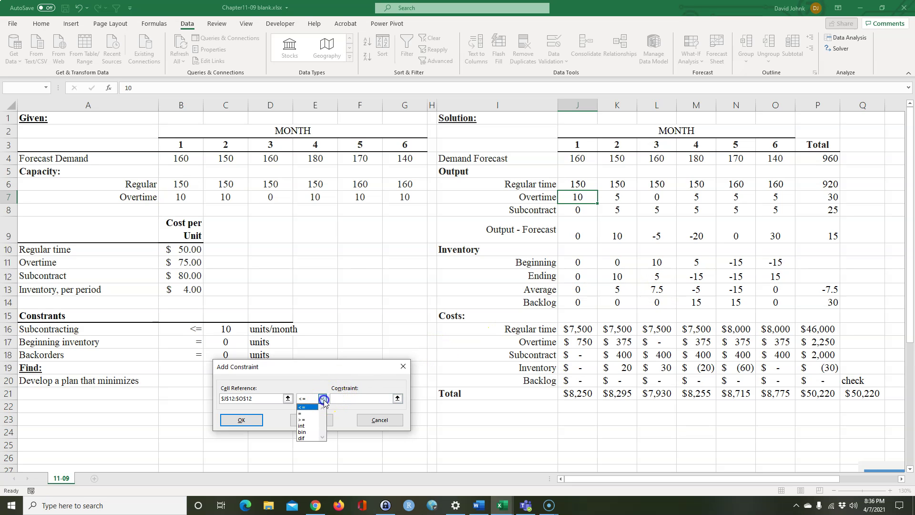
click(307, 419)
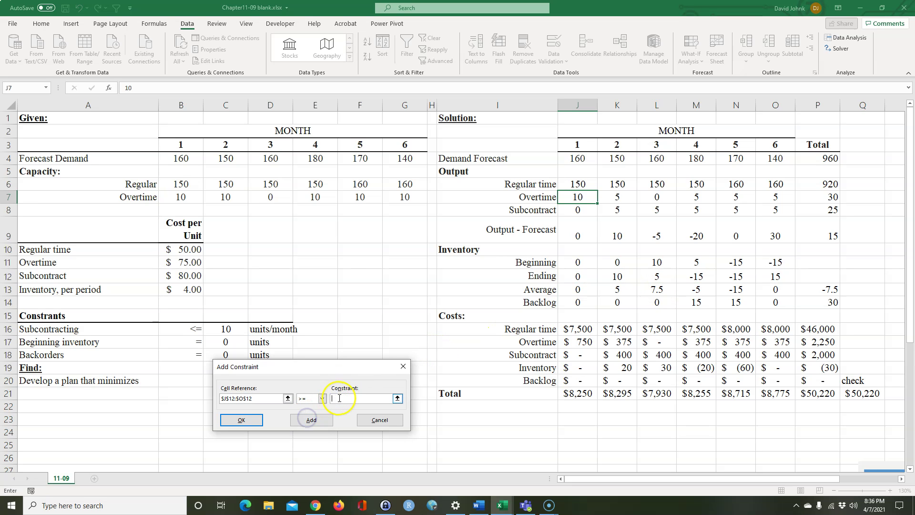
text(0)
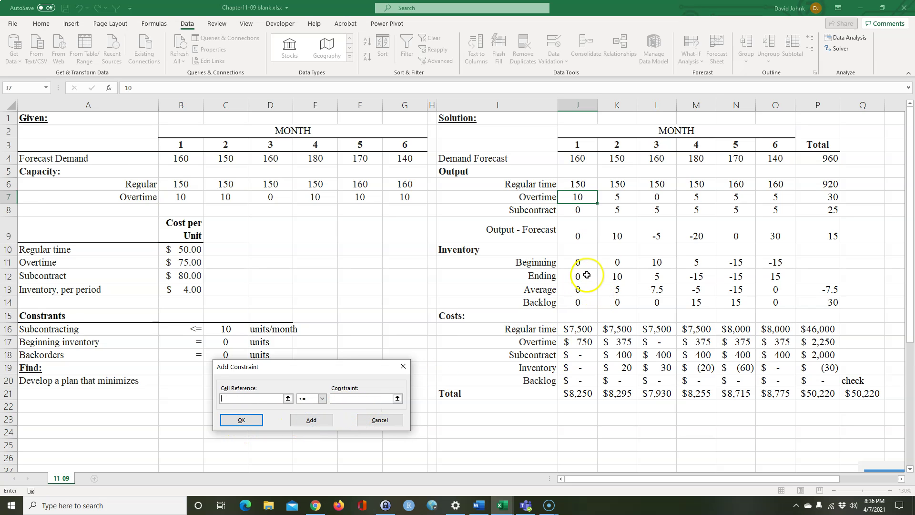
Add a Solver constraint that the Overtime output in J7:O7 is <= the Overtime capacity in B7:G7
drag(578, 277, 764, 280)
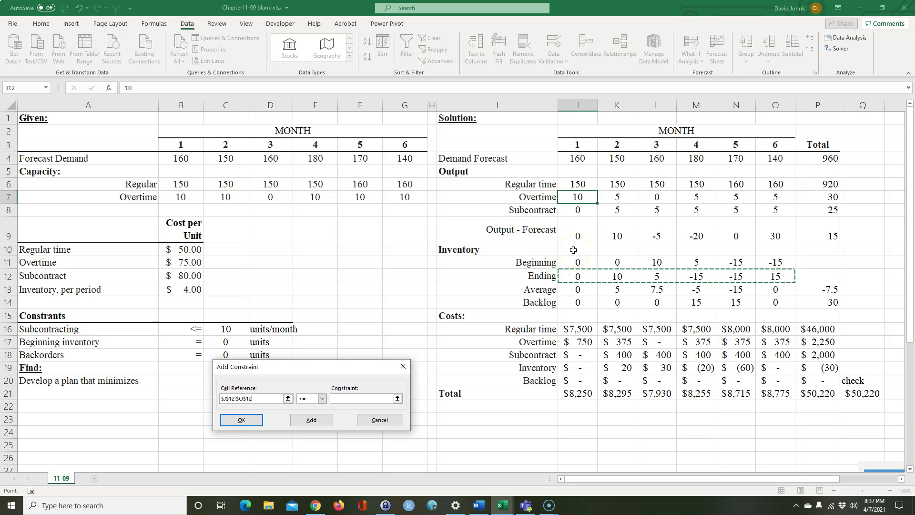
click(577, 197)
drag(577, 197, 763, 198)
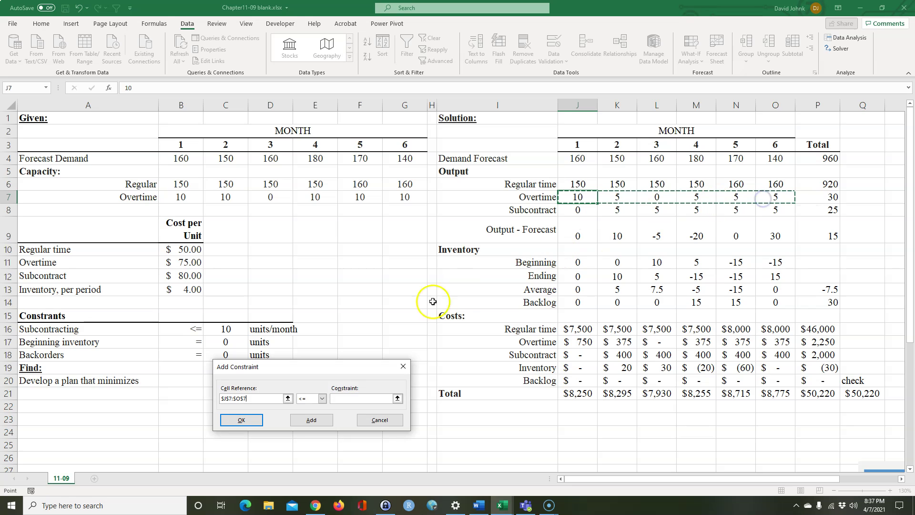
click(345, 397)
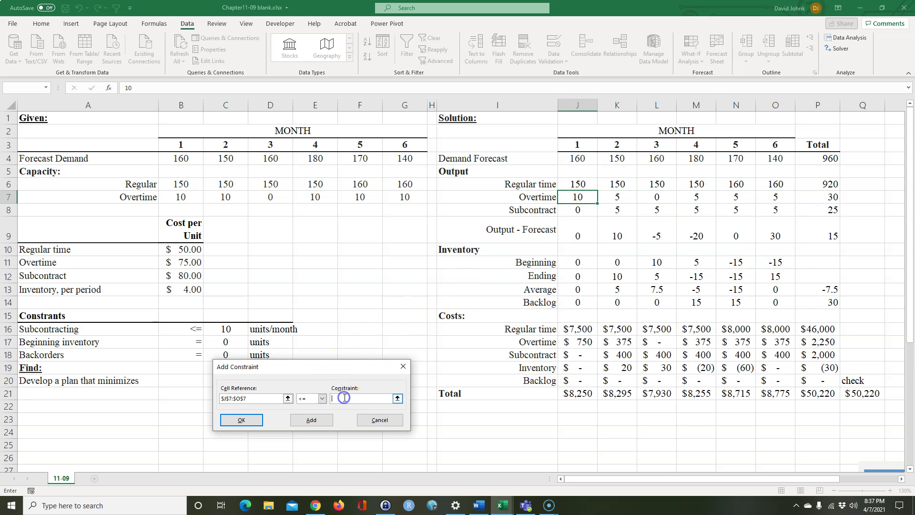
drag(182, 196, 393, 192)
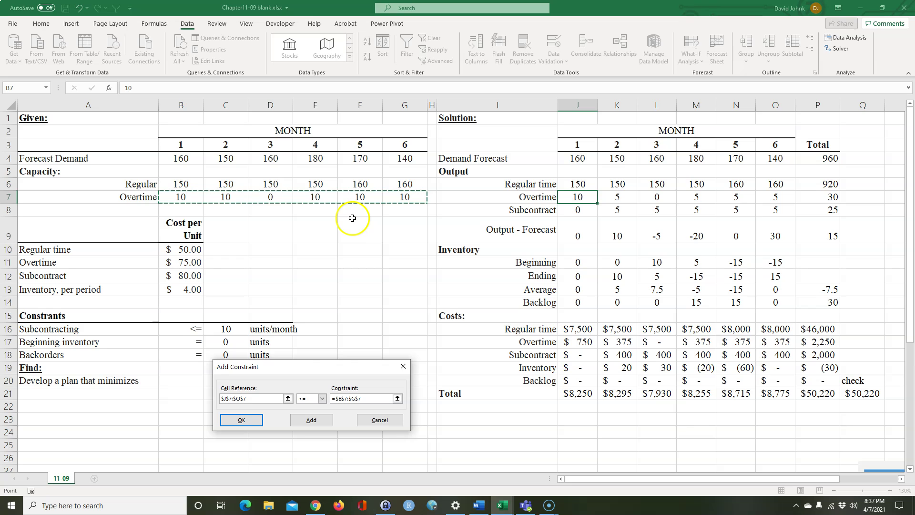
click(312, 421)
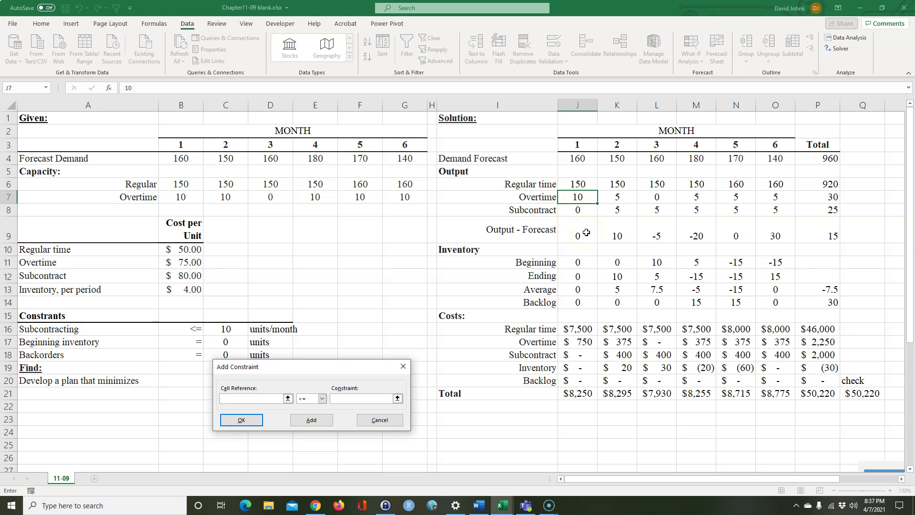
Add a Solver constraint that restricts the Overtime and Subcontract quantities in J7:O8 to integers
drag(577, 197, 758, 208)
click(322, 398)
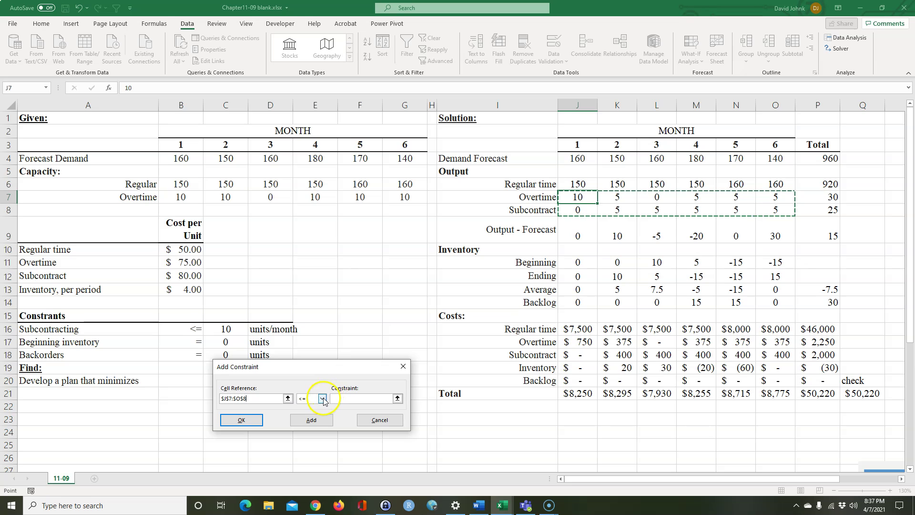
click(304, 426)
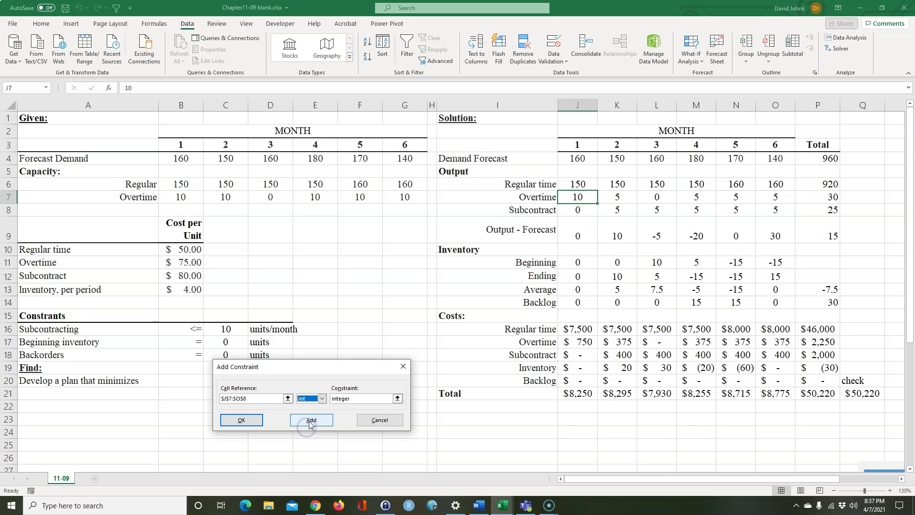
click(312, 421)
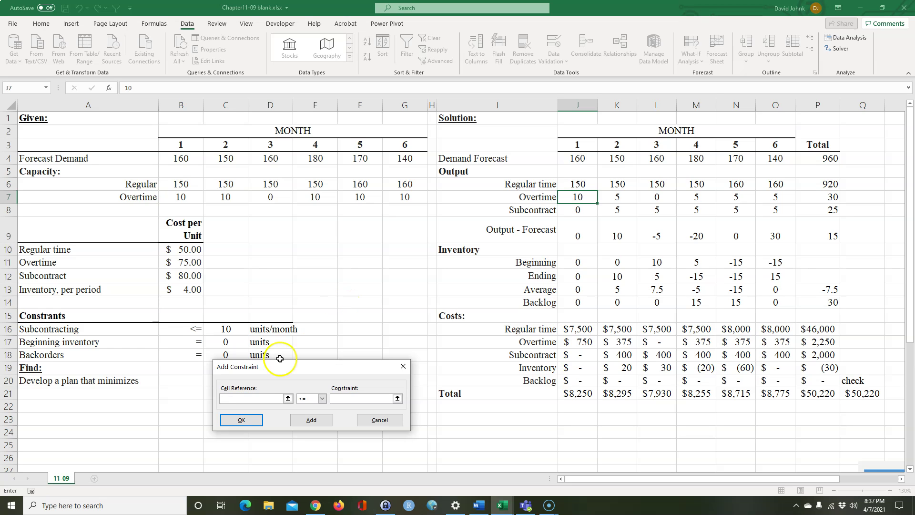
Add a final Solver constraint that the Subcontract output in J8:O8 is <= the limit in C16, and return to the Solver parameters
drag(288, 367, 280, 388)
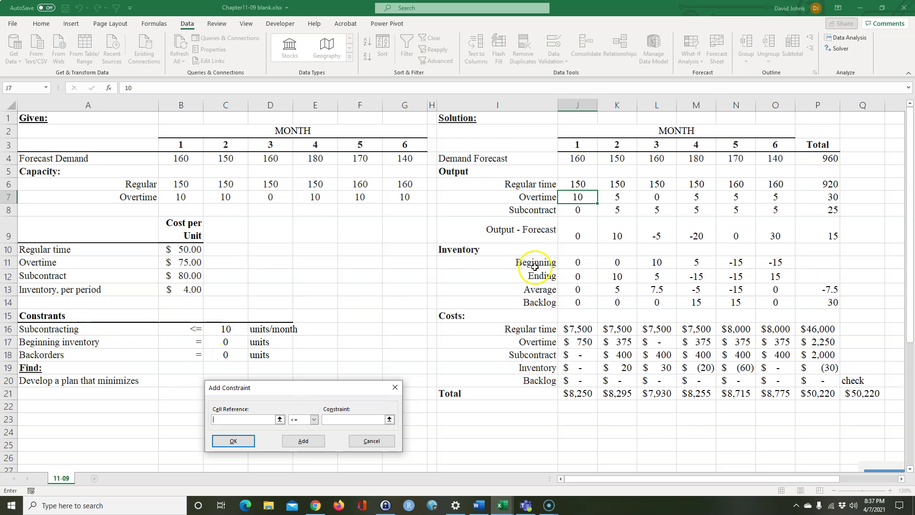
drag(576, 210, 764, 210)
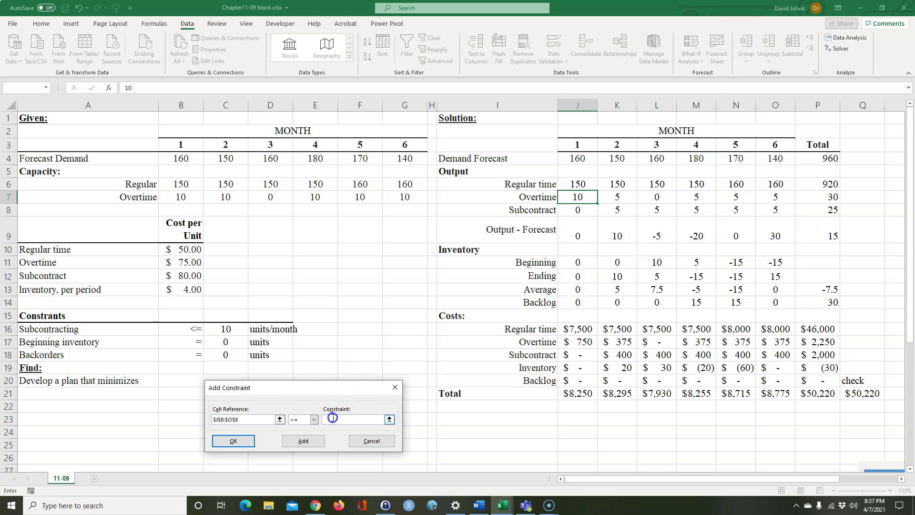
click(227, 329)
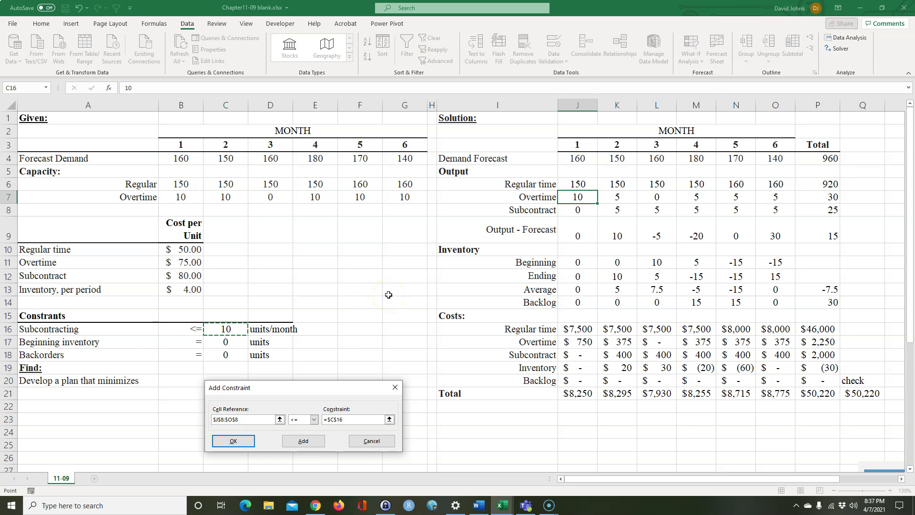
click(234, 440)
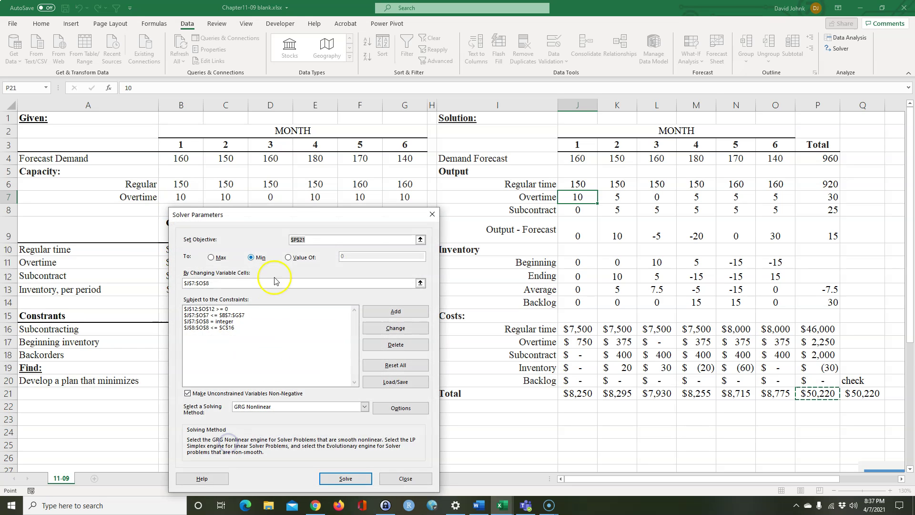
Run Solver with the GRG Nonlinear method and unconstrained variables non-negative, and keep the Solver solution
drag(298, 215, 302, 116)
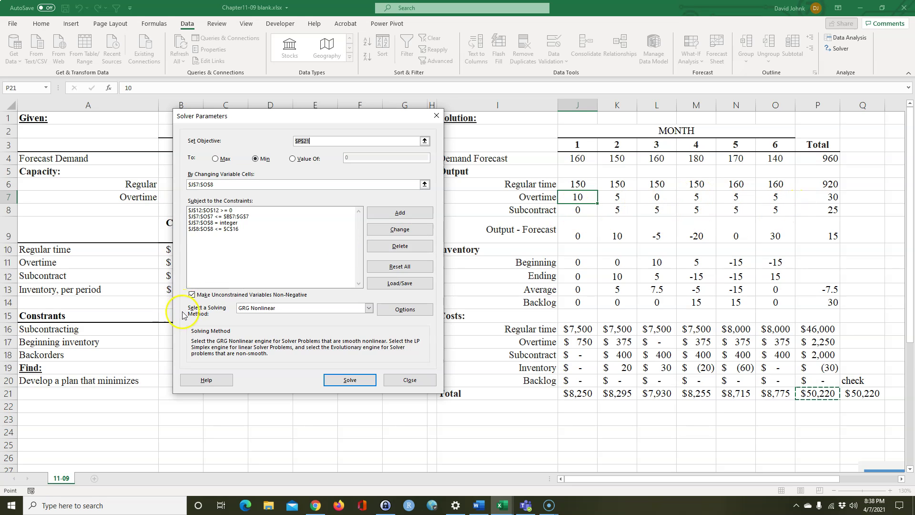
click(191, 296)
click(192, 295)
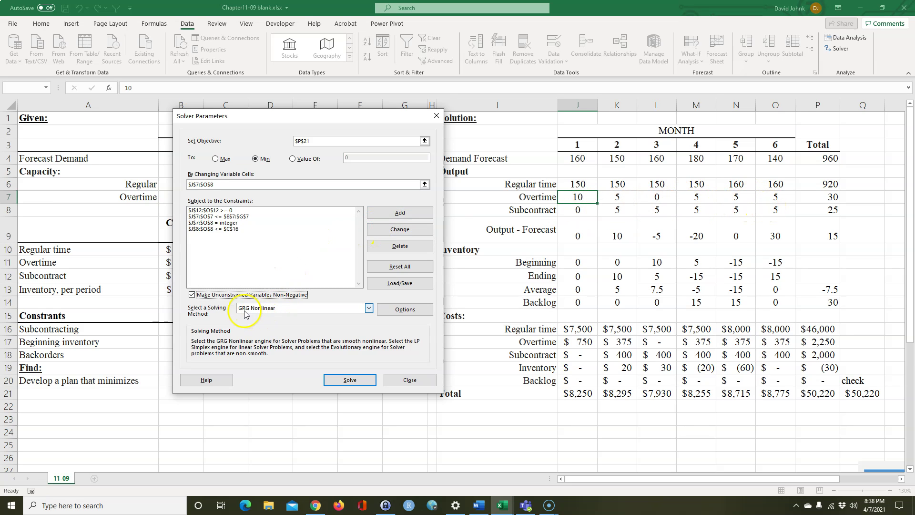
click(346, 381)
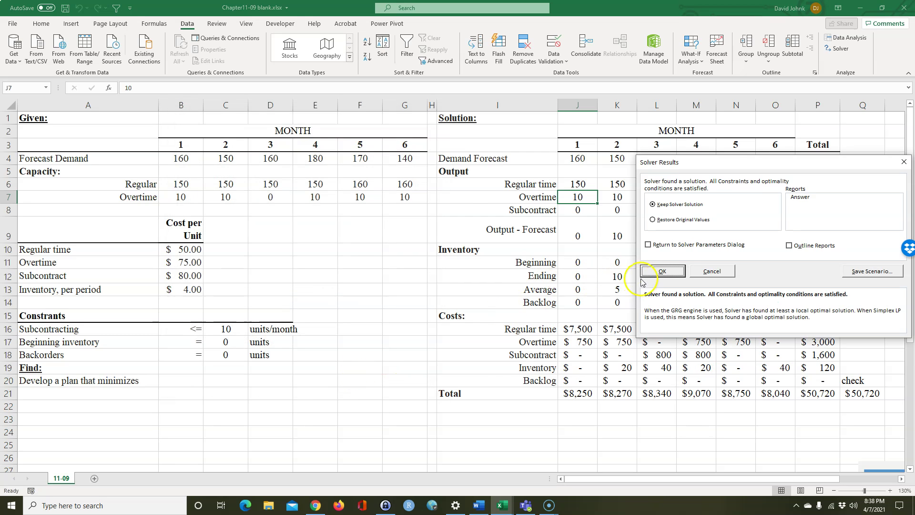
click(661, 271)
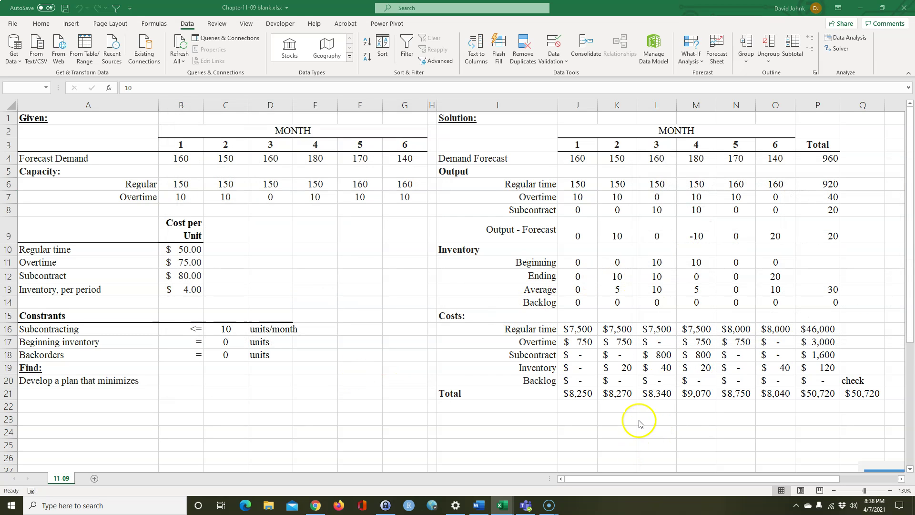
Examine the solved Overtime and Subcontract quantities in J7:O8 month by month and the overall cost in P21
drag(585, 198, 760, 208)
click(578, 198)
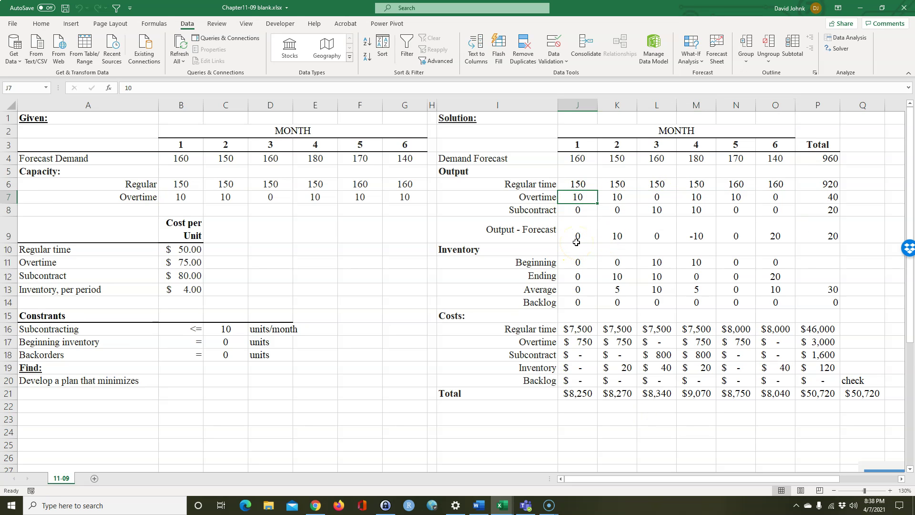
click(623, 198)
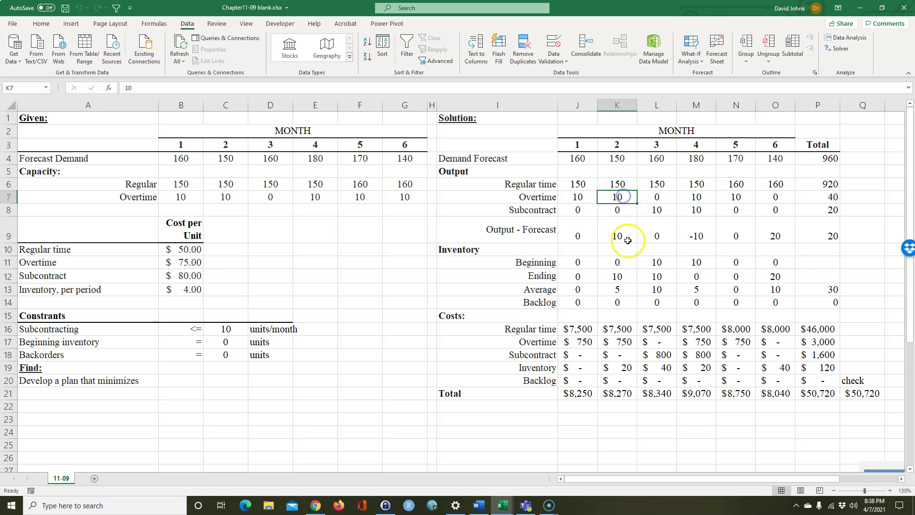
click(657, 211)
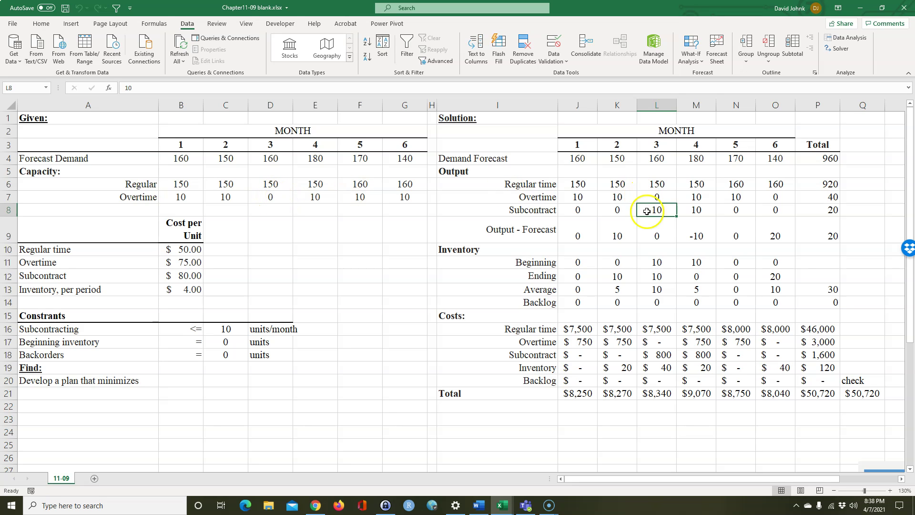
click(712, 197)
click(734, 197)
click(702, 196)
click(695, 210)
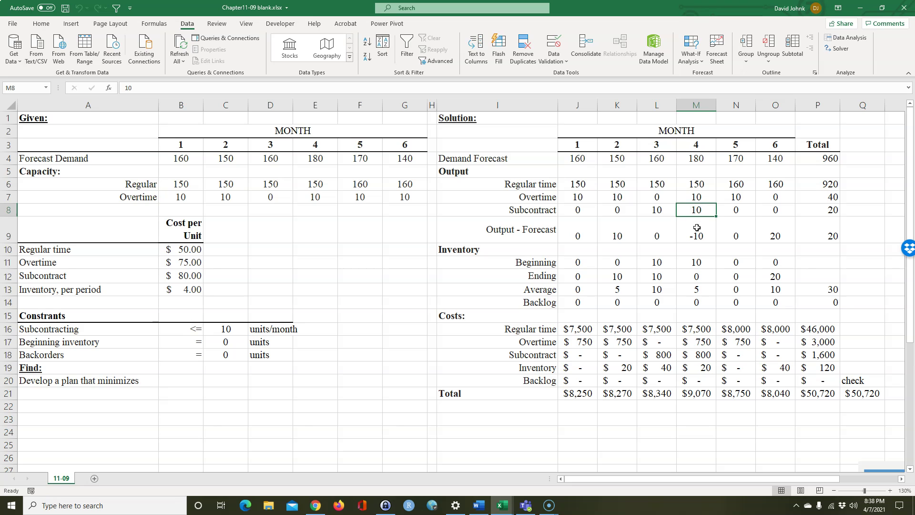
click(816, 394)
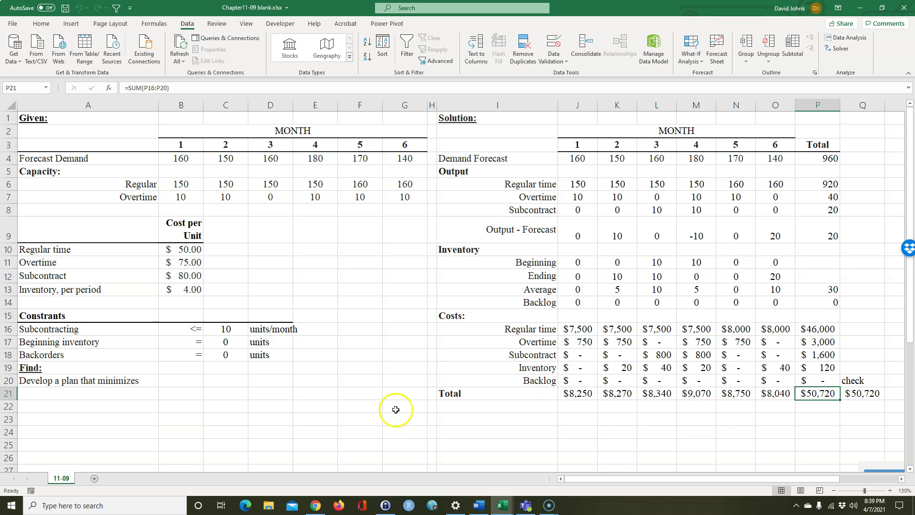
Switch to Chrome to compare the total cost in the assignment's answer table with Solver's plan, and return to the Excel workbook
click(315, 508)
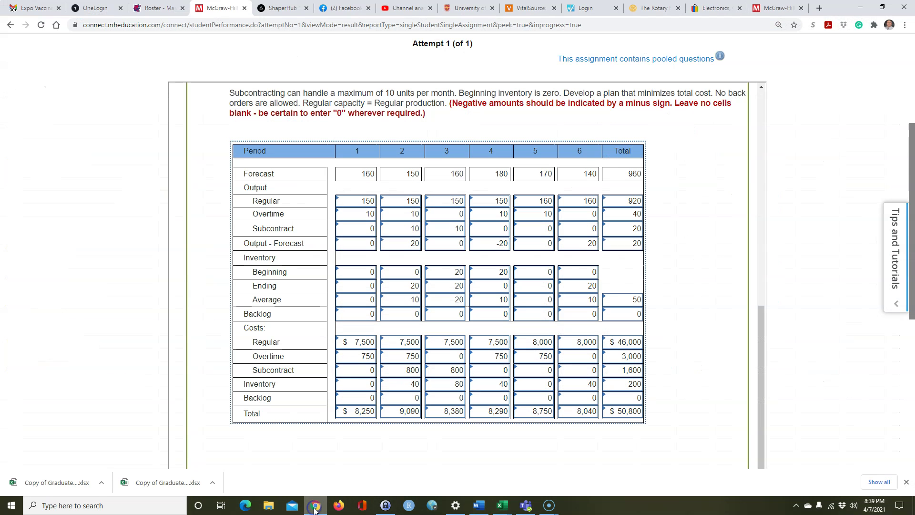
click(624, 413)
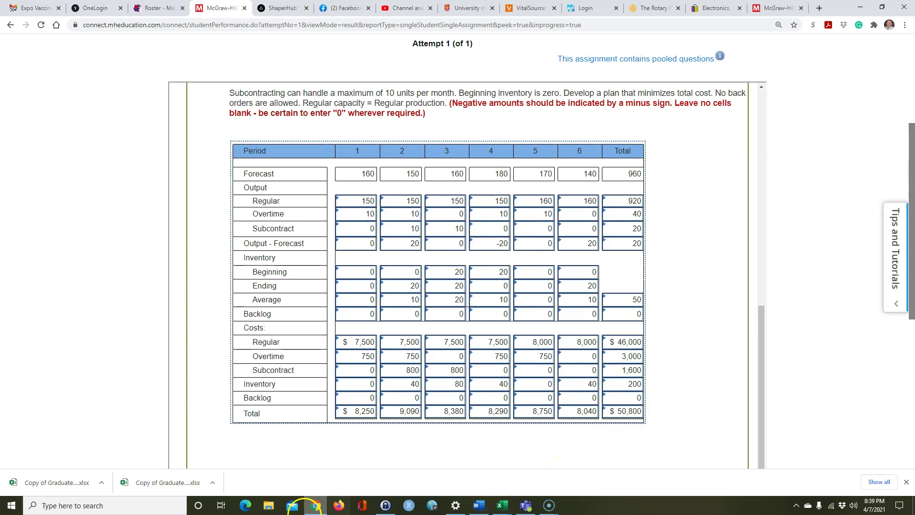
click(316, 505)
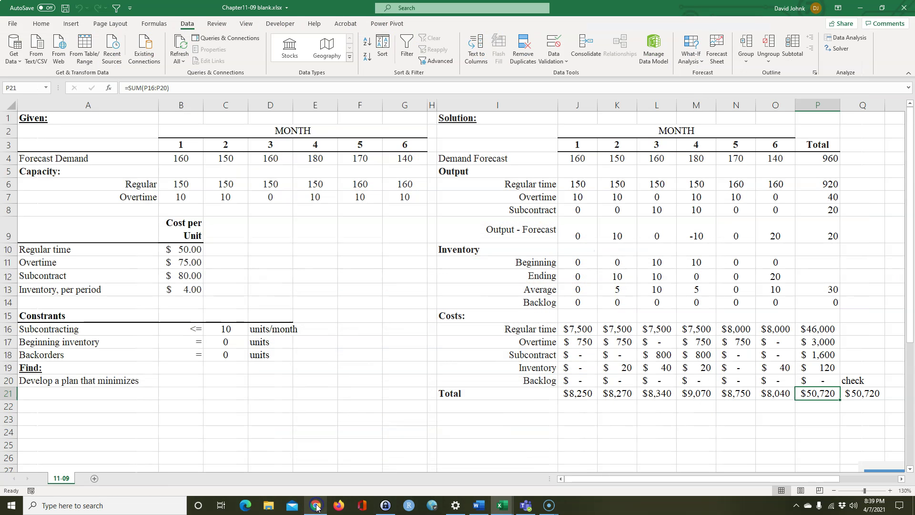
click(690, 430)
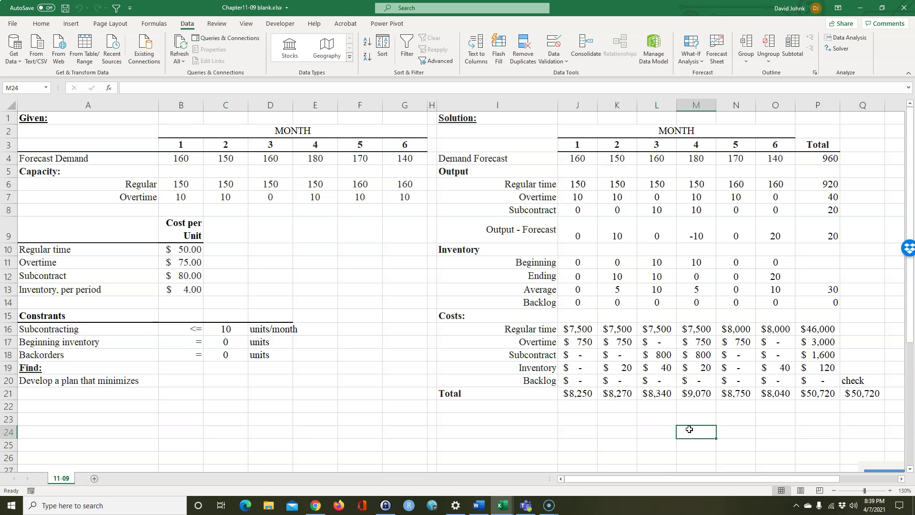
Override the solved Subcontract quantities with the assignment's plan: 10 units for month 2 in K8 and 0 units for month 4 in M8
drag(578, 197, 784, 208)
click(611, 208)
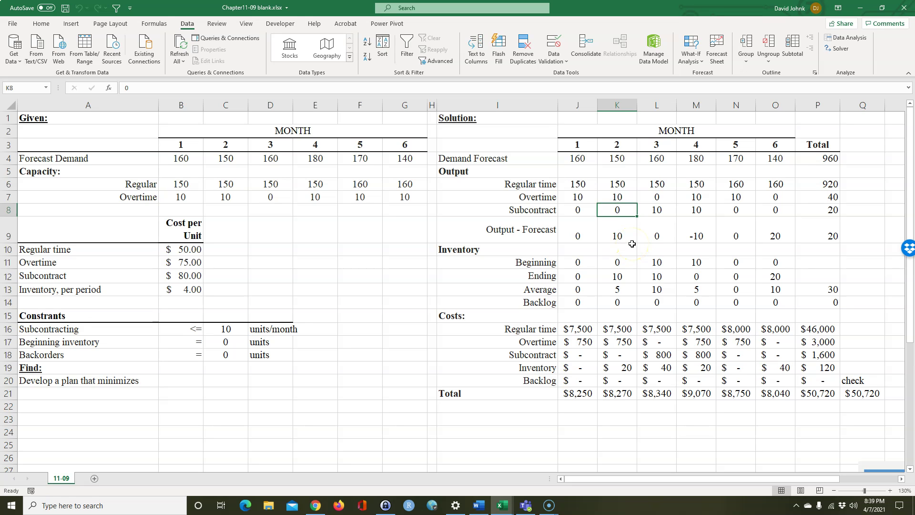
text(10)
key(Tab)
key(Tab)
text(0)
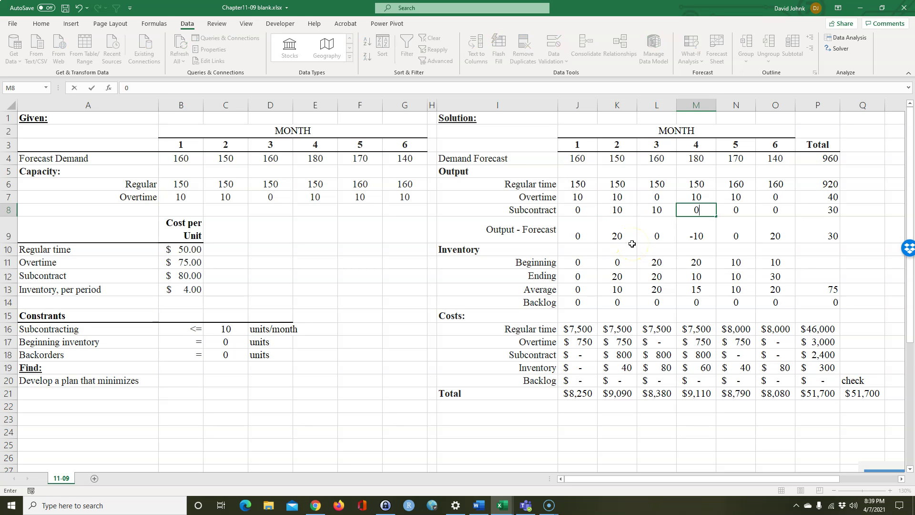
key(Return)
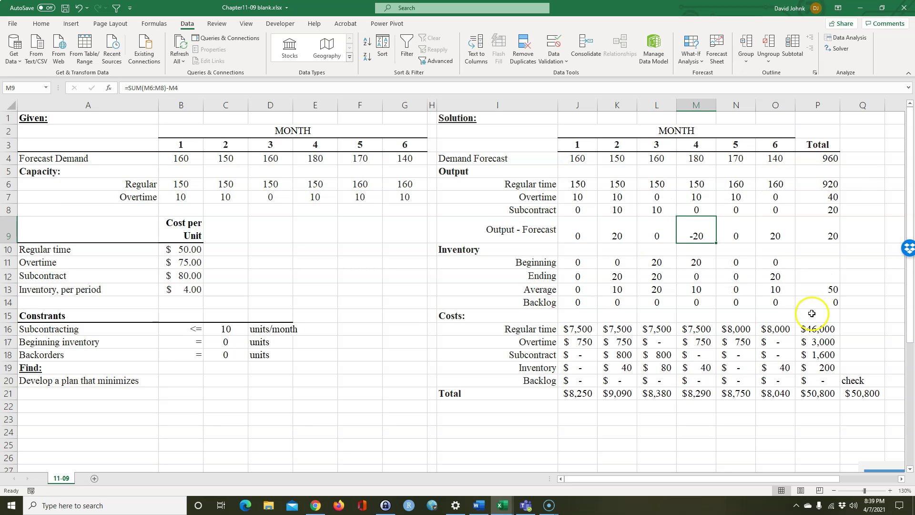
Check the overall cost in P21 against the total in the assignment's answer table in Chrome, and return to the Excel workbook
click(823, 391)
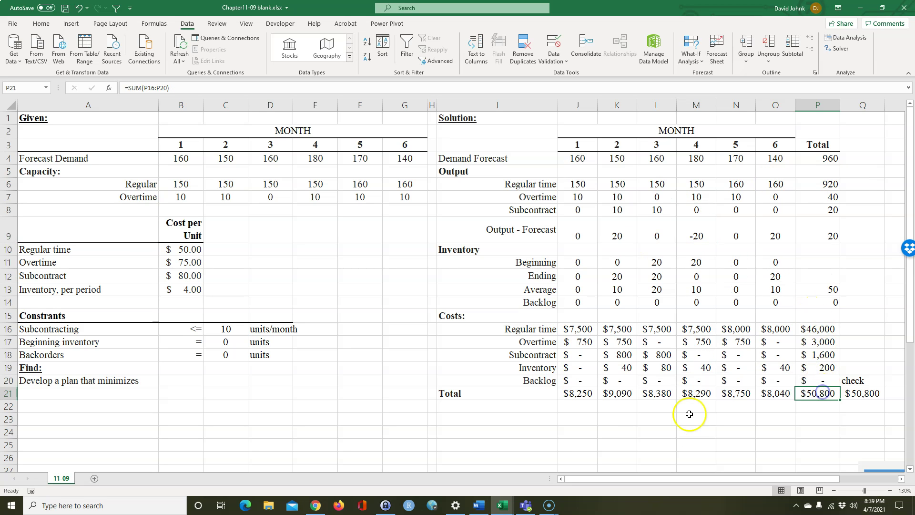
click(315, 505)
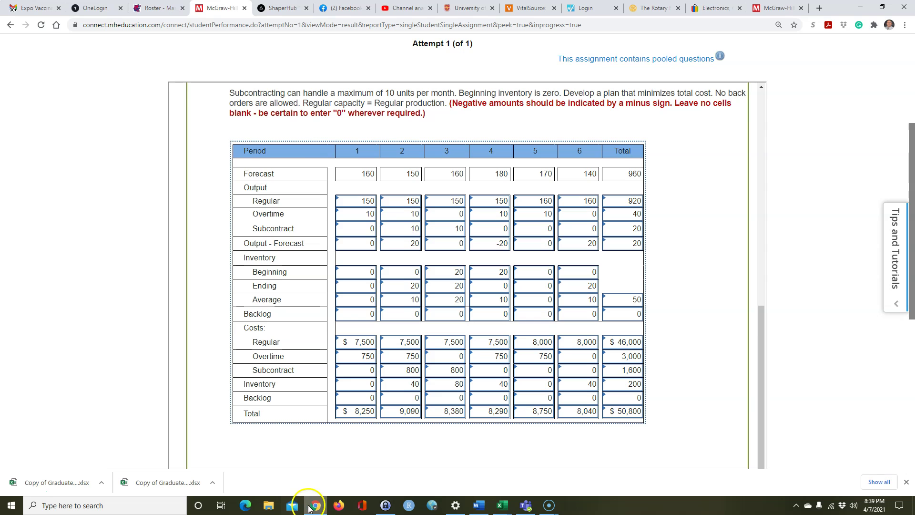
click(491, 505)
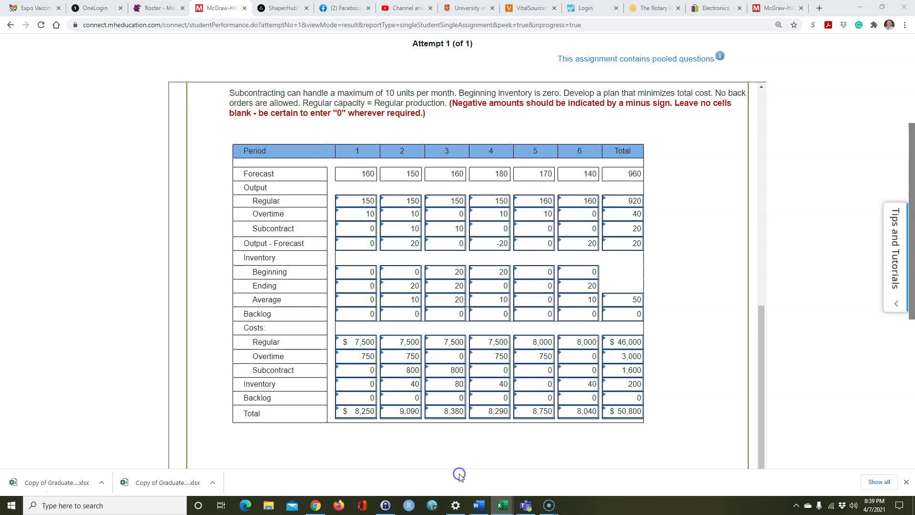
click(501, 504)
click(563, 463)
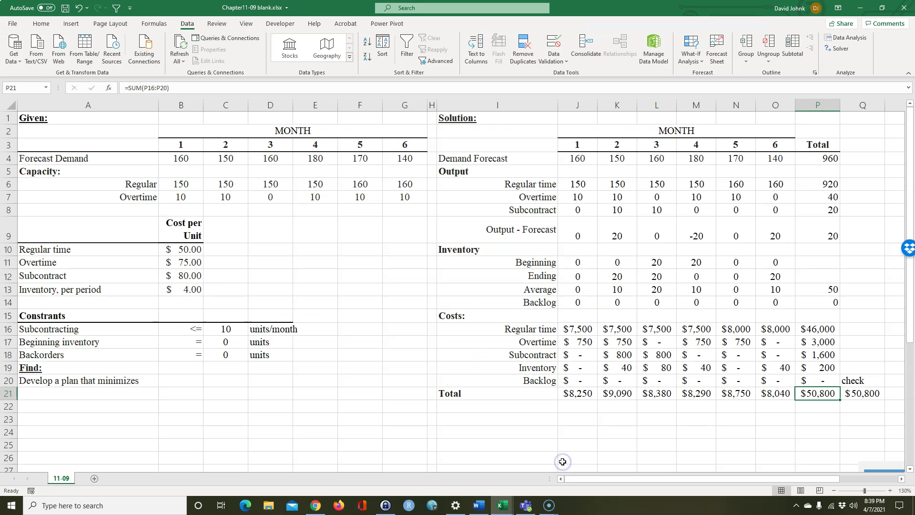